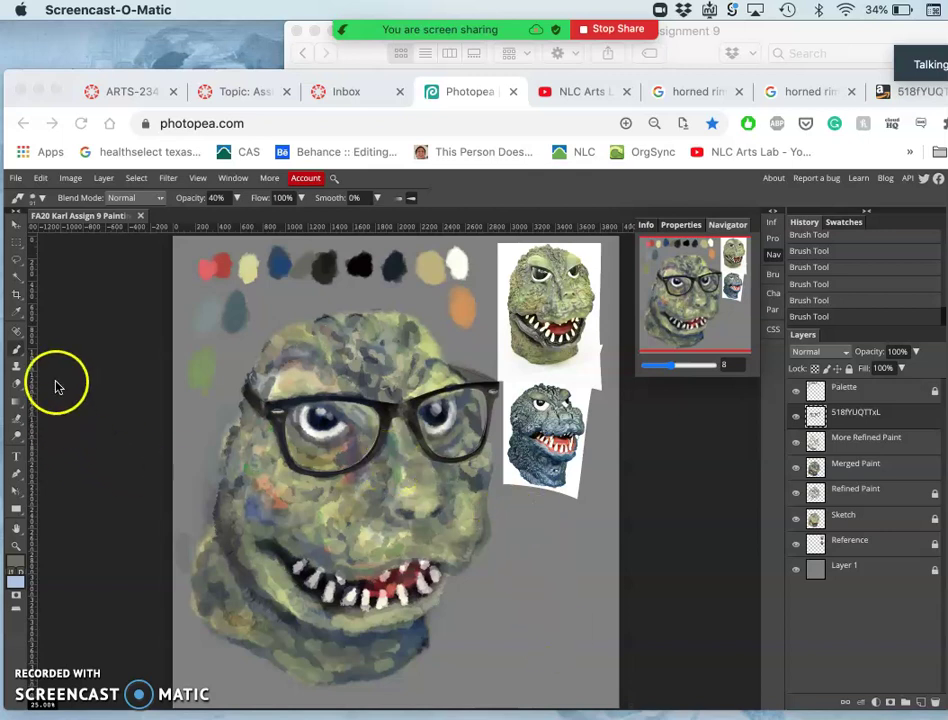
Sample a grey-green from the green reference head and brush it onto the cheek above the mouth corner.
{"action": "left_click", "coordinate": [18, 349]}
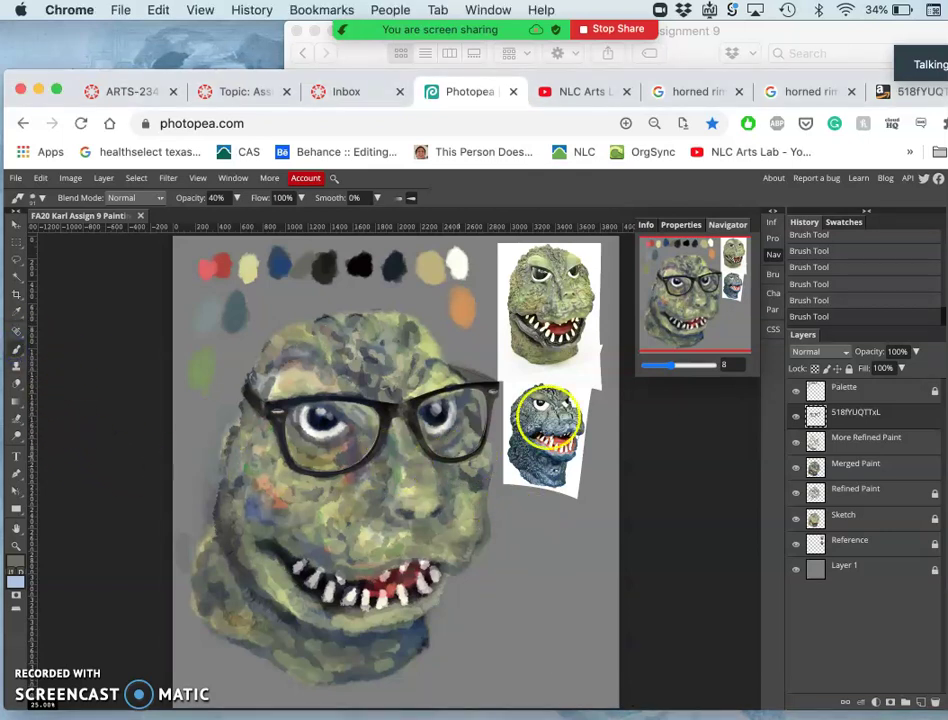
{"action": "left_click", "coordinate": [550, 308], "text": "alt"}
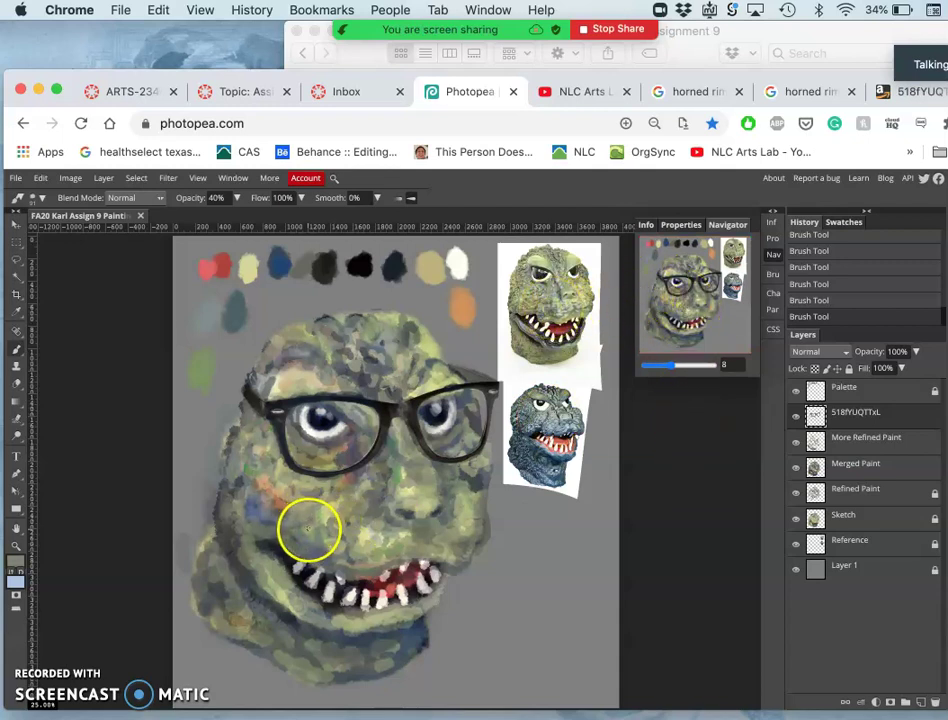
{"action": "left_click_drag", "start_coordinate": [309, 532], "coordinate": [309, 530]}
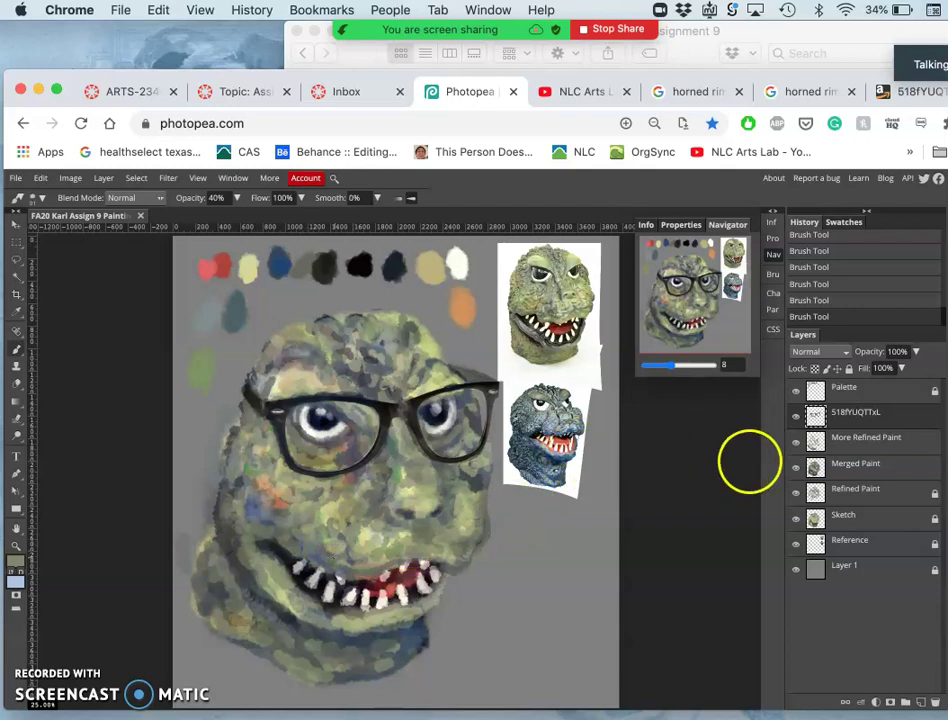
On the More Refined Paint layer, brush dark blue sampled from the blue reference head onto the cheek above the mouth corner.
{"action": "left_click", "coordinate": [813, 447]}
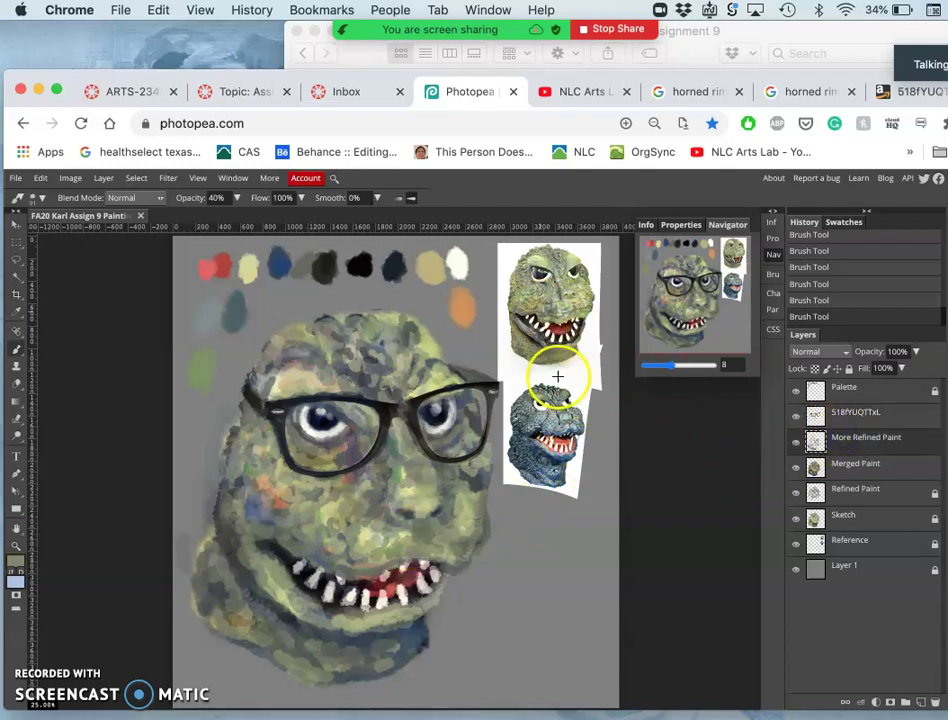
{"action": "left_click", "coordinate": [536, 427], "text": "alt"}
{"action": "left_click_drag", "start_coordinate": [372, 533], "coordinate": [330, 545]}
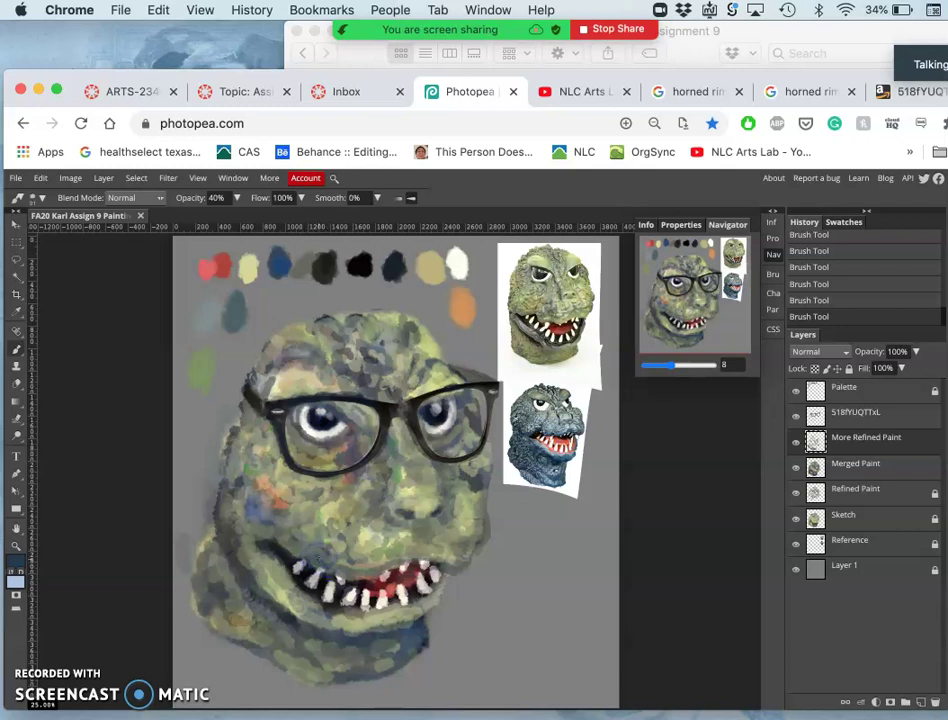
{"action": "mouse_move", "coordinate": [282, 526]}
{"action": "left_mouse_down"}
{"action": "mouse_move", "coordinate": [305, 542]}
{"action": "mouse_move", "coordinate": [289, 545]}
{"action": "left_mouse_up"}
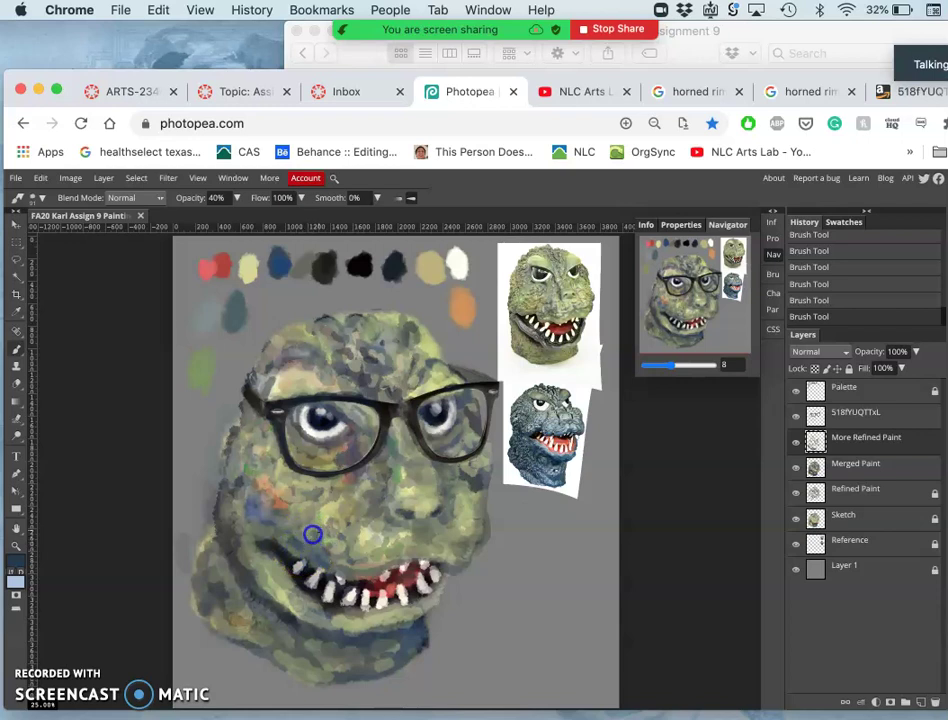
{"action": "mouse_move", "coordinate": [306, 551]}
{"action": "left_mouse_down"}
{"action": "mouse_move", "coordinate": [303, 567]}
{"action": "mouse_move", "coordinate": [294, 514]}
{"action": "left_mouse_up"}
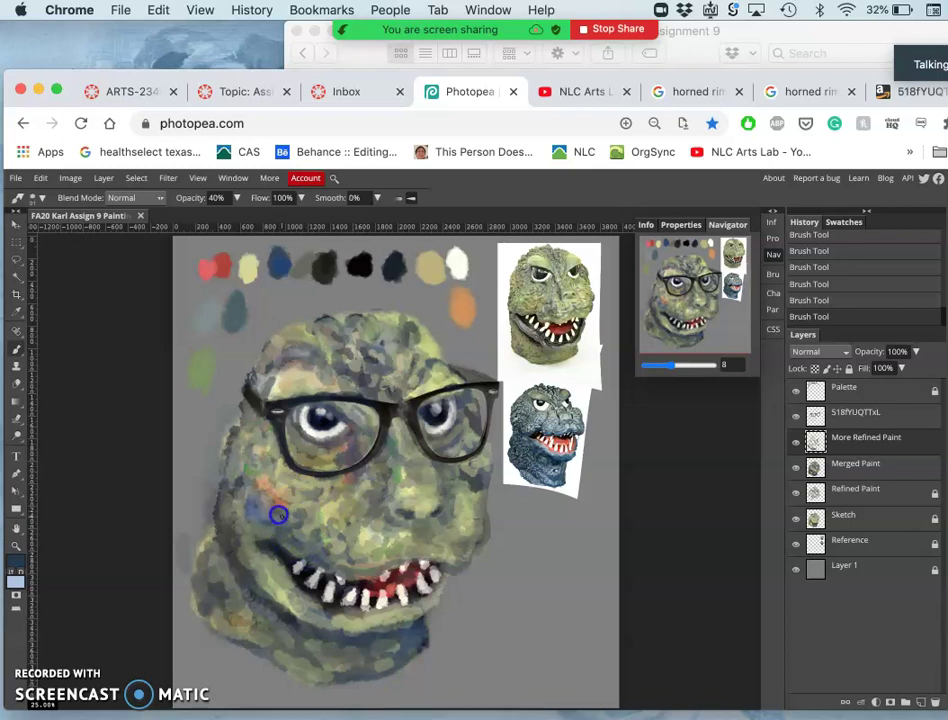
{"action": "mouse_move", "coordinate": [286, 523]}
{"action": "left_mouse_down"}
{"action": "mouse_move", "coordinate": [353, 554]}
{"action": "mouse_move", "coordinate": [346, 551]}
{"action": "mouse_move", "coordinate": [364, 540]}
{"action": "mouse_move", "coordinate": [382, 480]}
{"action": "mouse_move", "coordinate": [346, 401]}
{"action": "mouse_move", "coordinate": [377, 378]}
{"action": "left_mouse_up"}
Rename the 518fYUQTTxL layer to "glasses".
{"action": "left_click", "coordinate": [868, 411]}
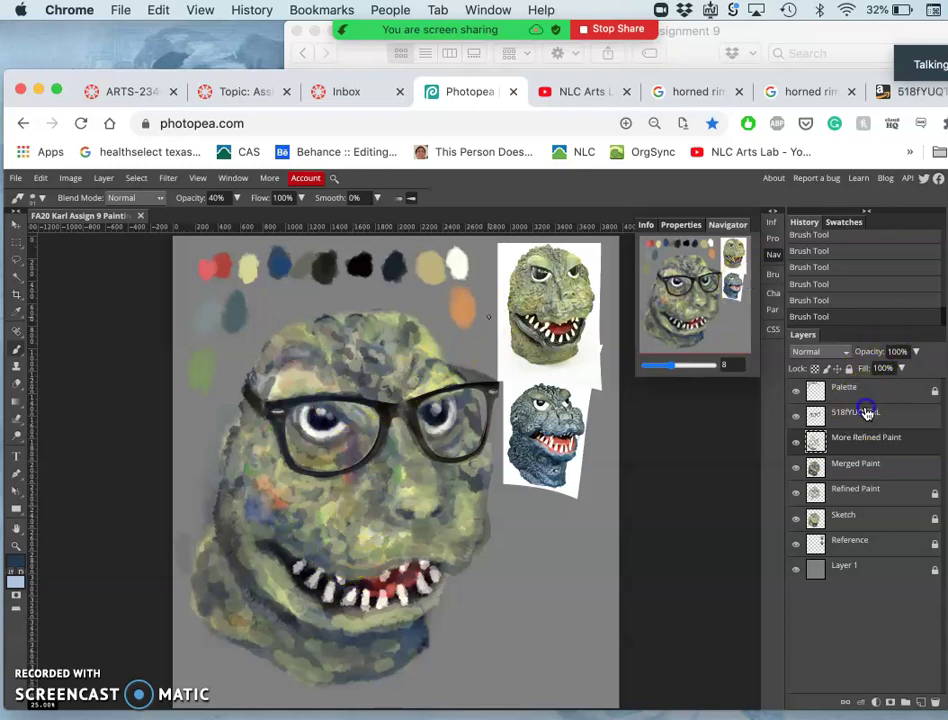
{"action": "left_click", "coordinate": [428, 428]}
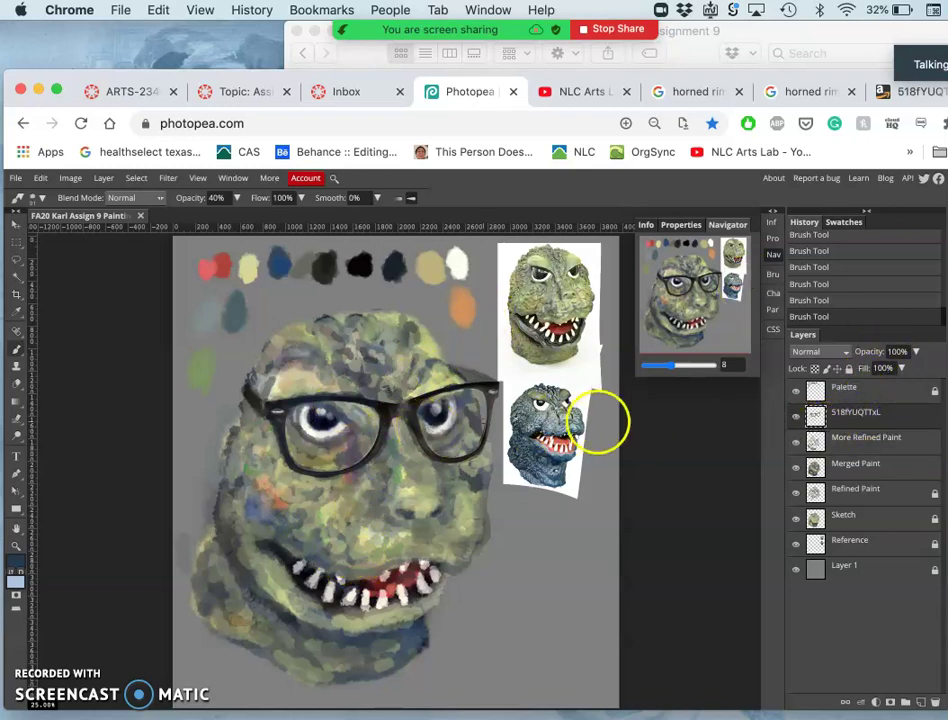
{"action": "double_click", "coordinate": [855, 420]}
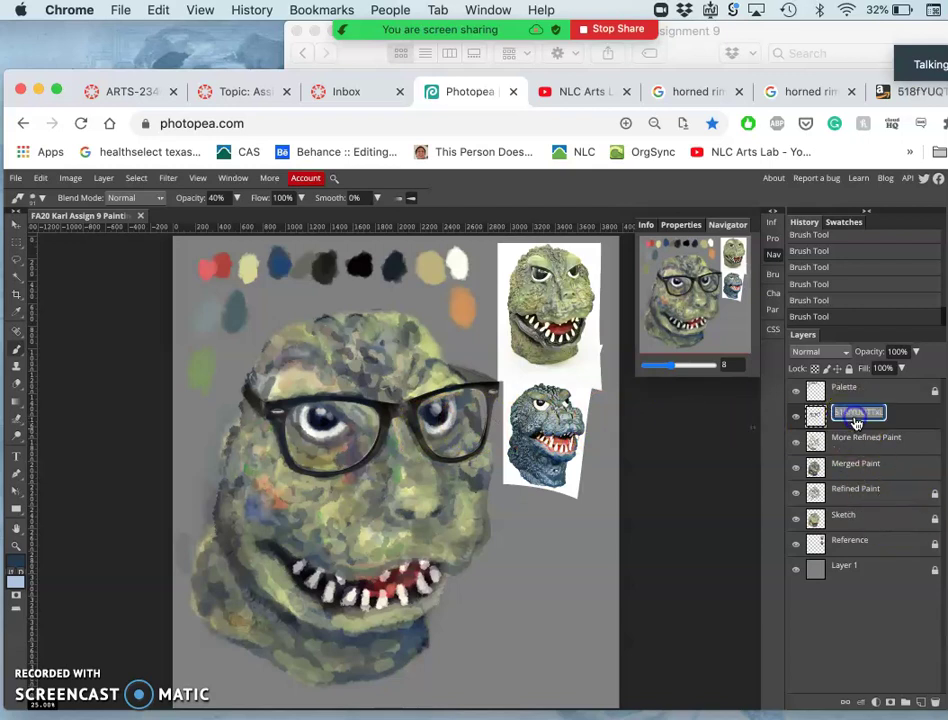
{"action": "type", "text": "glasses"}
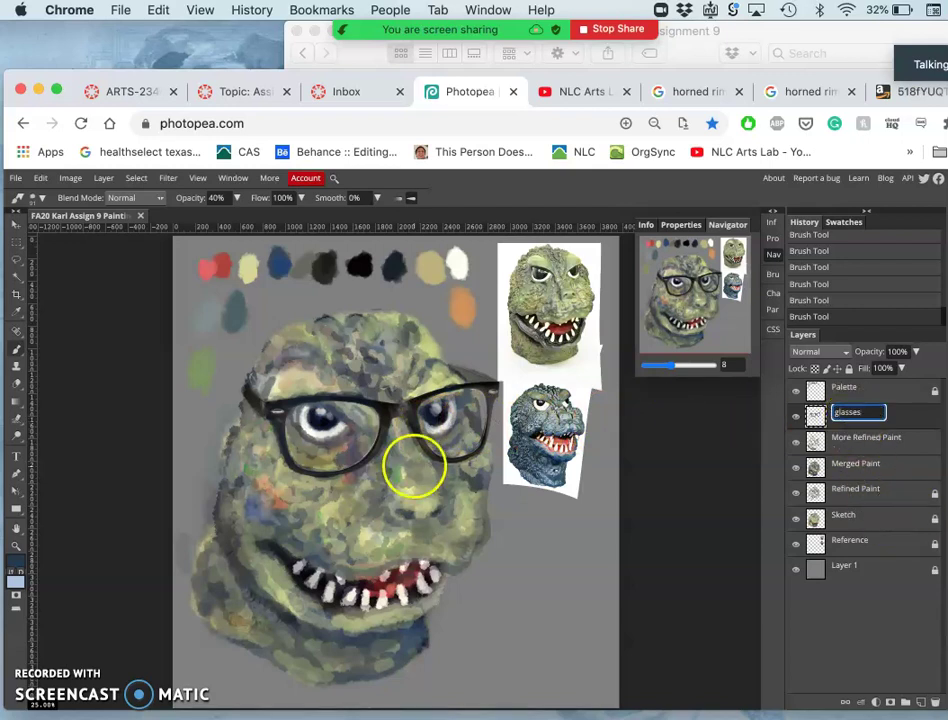
{"action": "key", "text": "super+equal"}
{"action": "key", "text": "super+equal"}
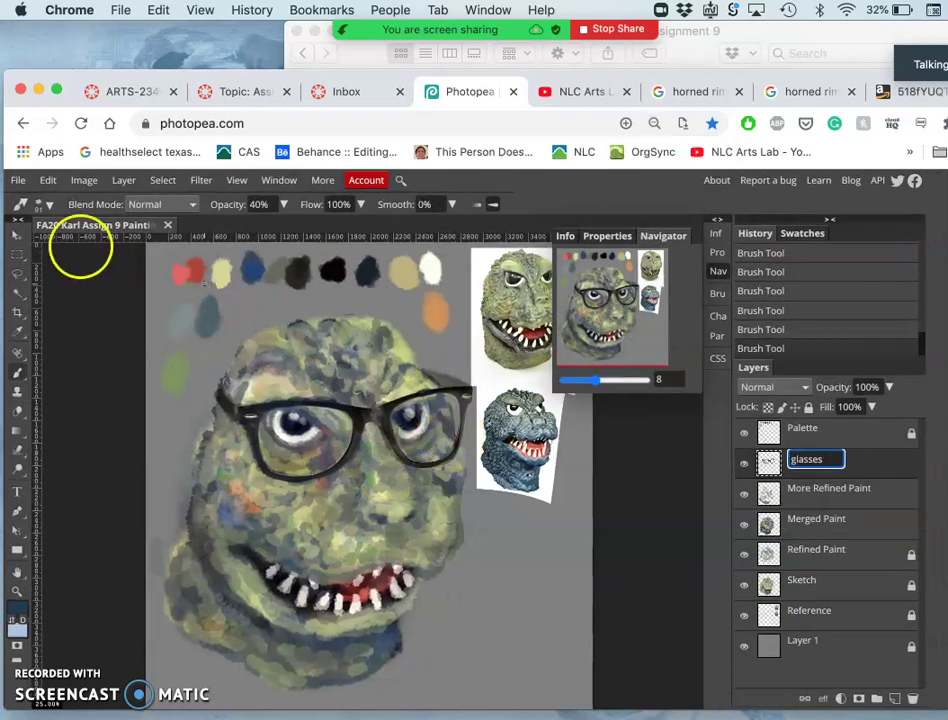
{"action": "mouse_move", "coordinate": [48, 254]}
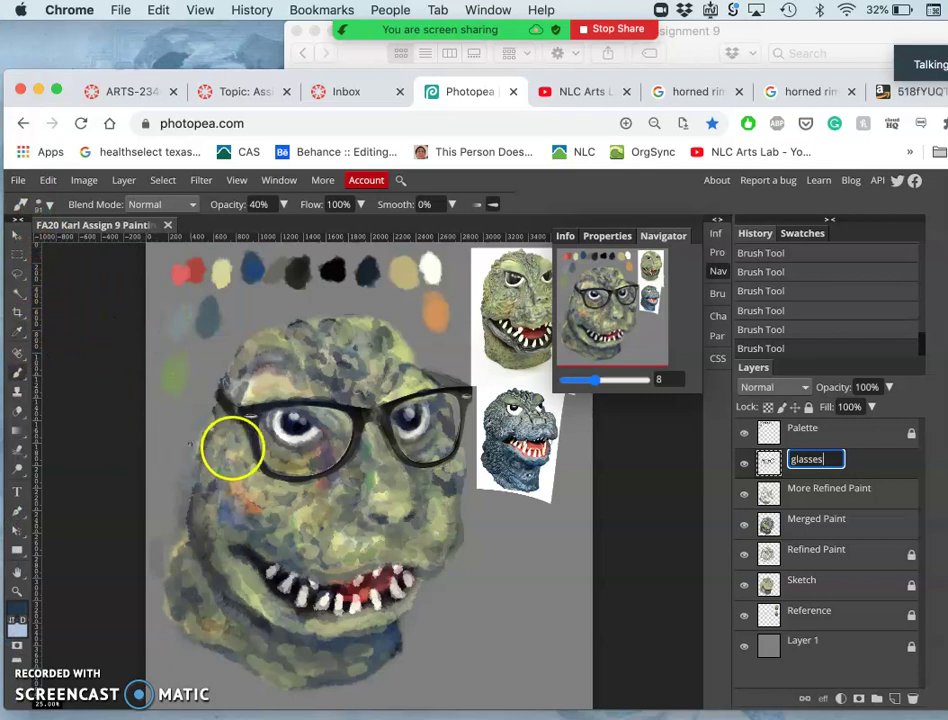
{"action": "key", "text": "Return"}
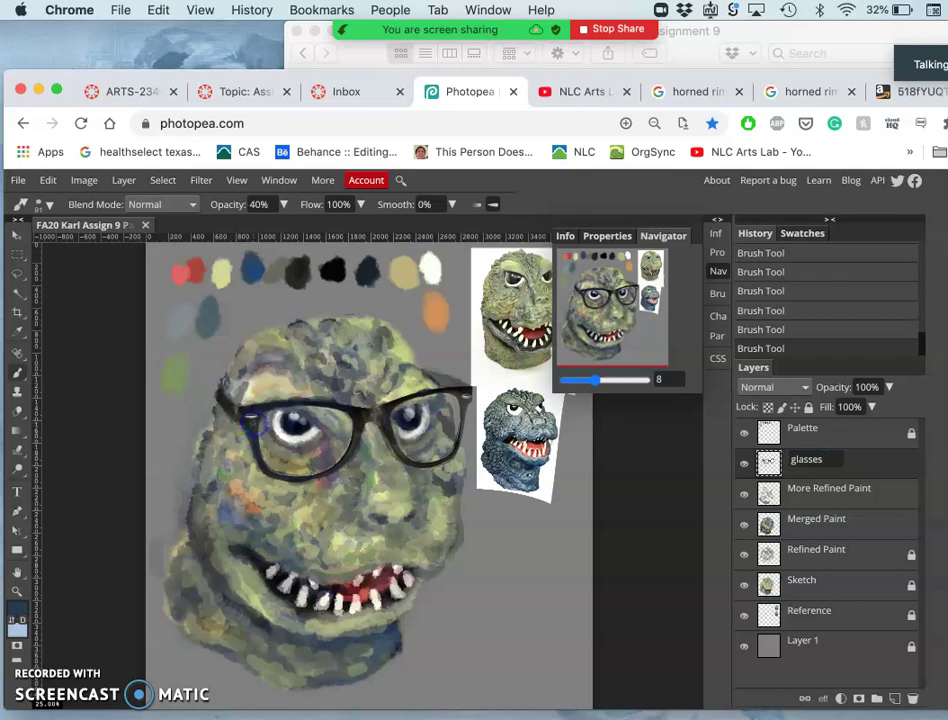
Darken the bridge side of the glasses frame with a colour sampled from the eye, and add pale strokes beside the smaller eye.
{"action": "scroll", "coordinate": [254, 425], "scroll_direction": "up", "scroll_amount": 5}
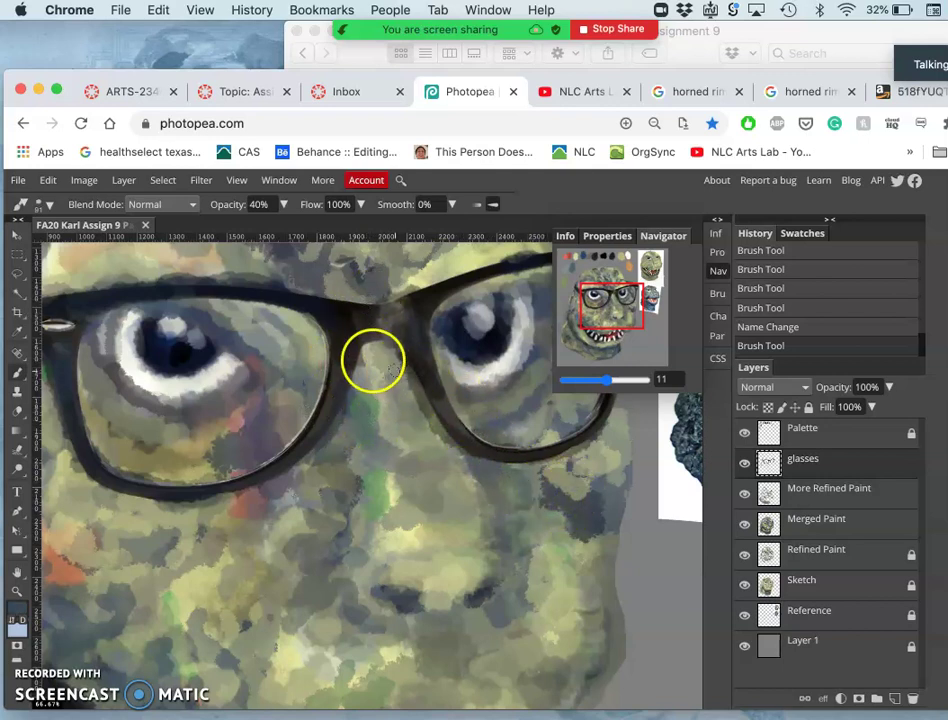
{"action": "left_click_drag", "start_coordinate": [332, 322], "coordinate": [340, 334]}
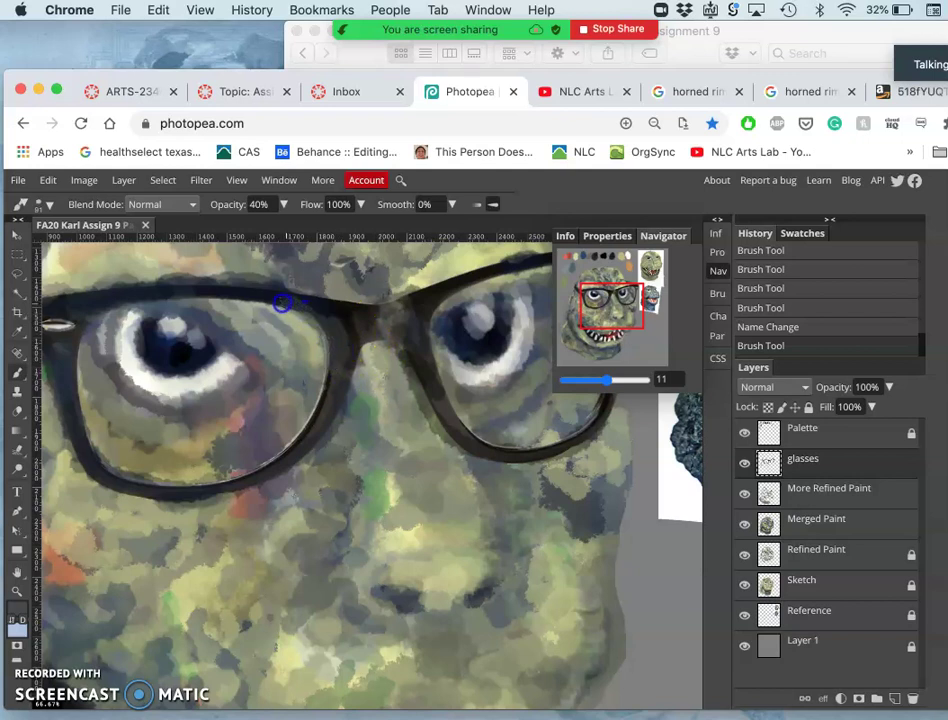
{"action": "mouse_move", "coordinate": [282, 302]}
{"action": "left_mouse_down"}
{"action": "mouse_move", "coordinate": [520, 348]}
{"action": "mouse_move", "coordinate": [442, 325]}
{"action": "mouse_move", "coordinate": [344, 357]}
{"action": "mouse_move", "coordinate": [449, 340]}
{"action": "mouse_move", "coordinate": [485, 353]}
{"action": "left_mouse_up"}
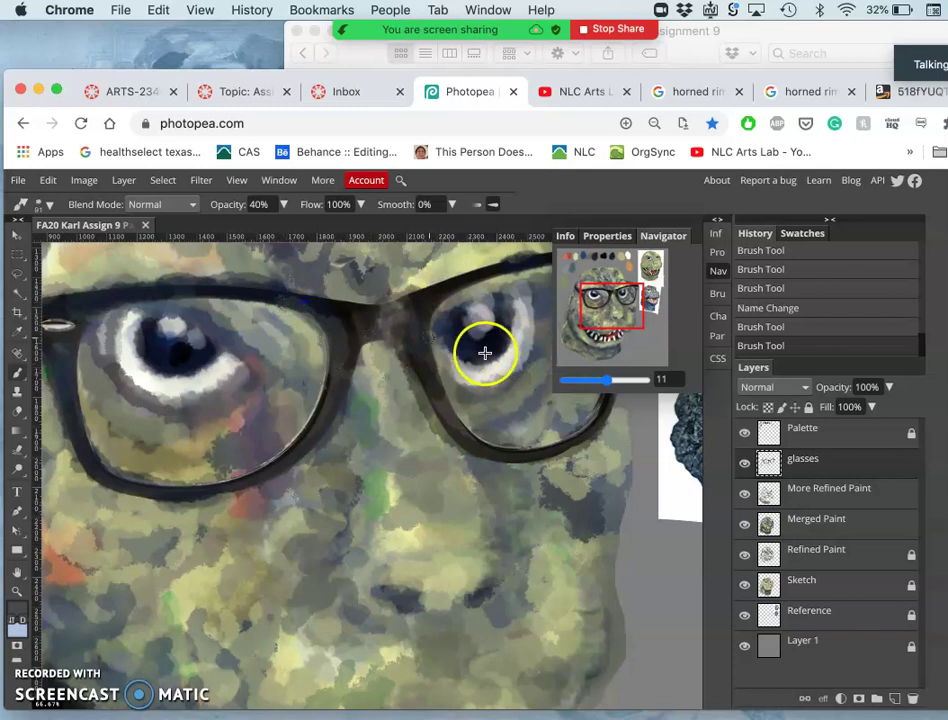
{"action": "left_click", "coordinate": [470, 351], "text": "alt"}
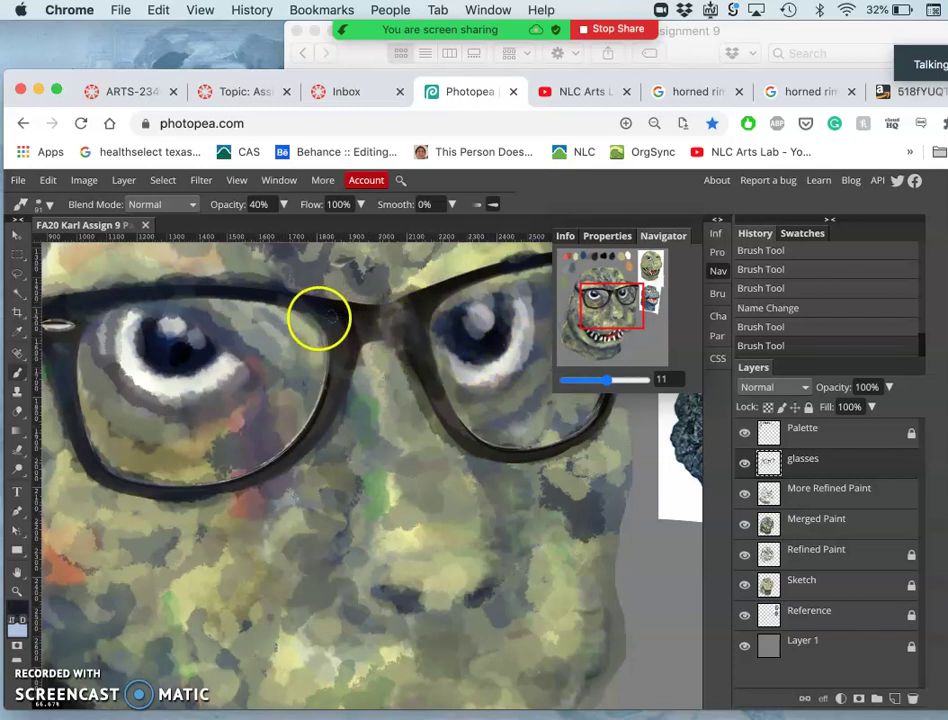
{"action": "mouse_move", "coordinate": [319, 318]}
{"action": "left_mouse_down"}
{"action": "mouse_move", "coordinate": [311, 324]}
{"action": "mouse_move", "coordinate": [339, 317]}
{"action": "mouse_move", "coordinate": [354, 326]}
{"action": "left_mouse_up"}
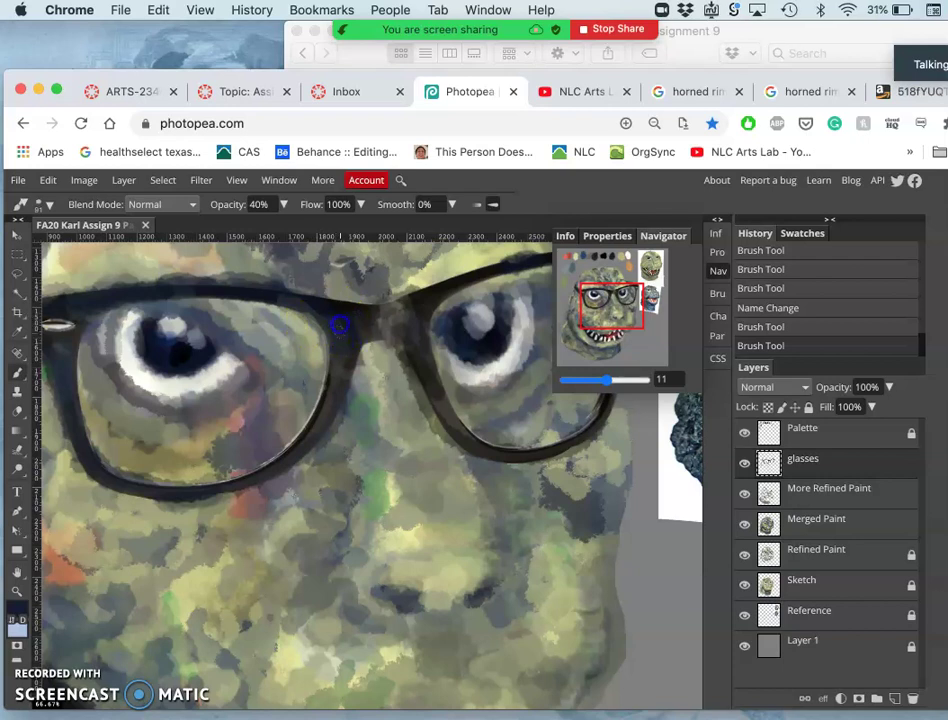
{"action": "mouse_move", "coordinate": [460, 357]}
{"action": "left_mouse_down"}
{"action": "mouse_move", "coordinate": [487, 381]}
{"action": "mouse_move", "coordinate": [474, 396]}
{"action": "mouse_move", "coordinate": [474, 380]}
{"action": "left_mouse_up"}
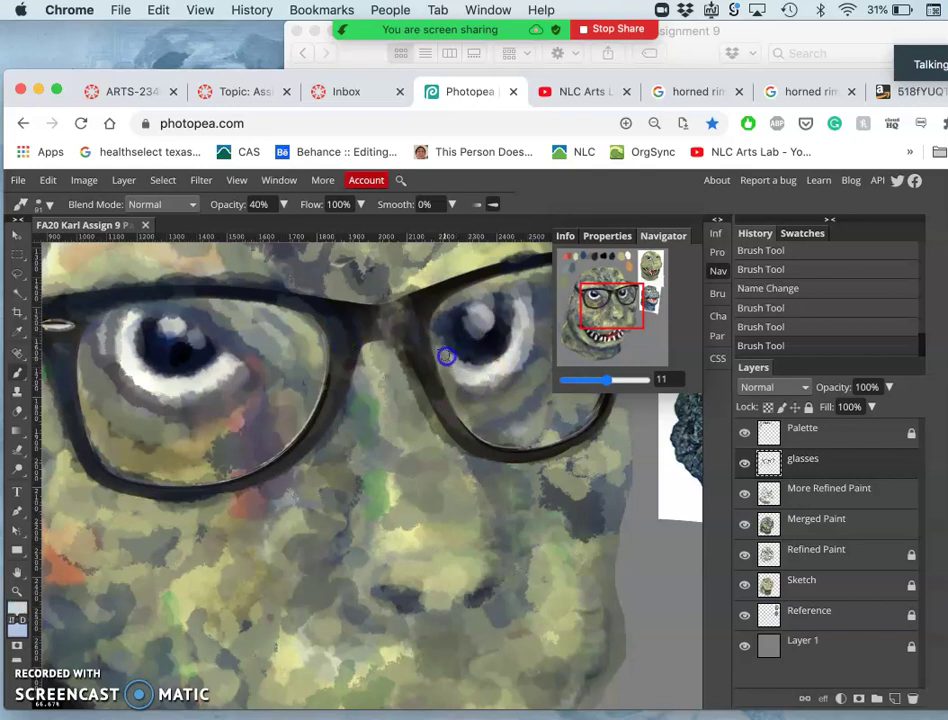
{"action": "mouse_move", "coordinate": [457, 365]}
{"action": "left_mouse_down"}
{"action": "mouse_move", "coordinate": [514, 402]}
{"action": "mouse_move", "coordinate": [525, 434]}
{"action": "mouse_move", "coordinate": [451, 381]}
{"action": "mouse_move", "coordinate": [480, 451]}
{"action": "mouse_move", "coordinate": [265, 444]}
{"action": "mouse_move", "coordinate": [242, 458]}
{"action": "left_mouse_up"}
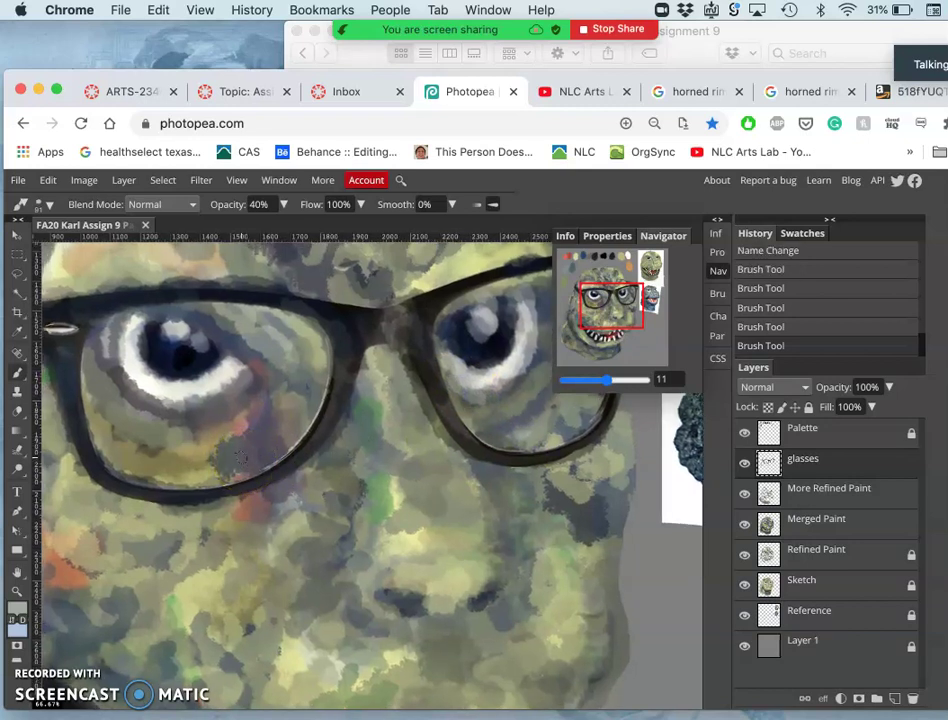
Brush grey sampled from the forehead and muted green over the larger lens, its pupil and the upper frame edge.
{"action": "scroll", "coordinate": [242, 458], "scroll_direction": "up", "scroll_amount": 5}
{"action": "scroll", "coordinate": [242, 458], "scroll_direction": "left", "scroll_amount": 5}
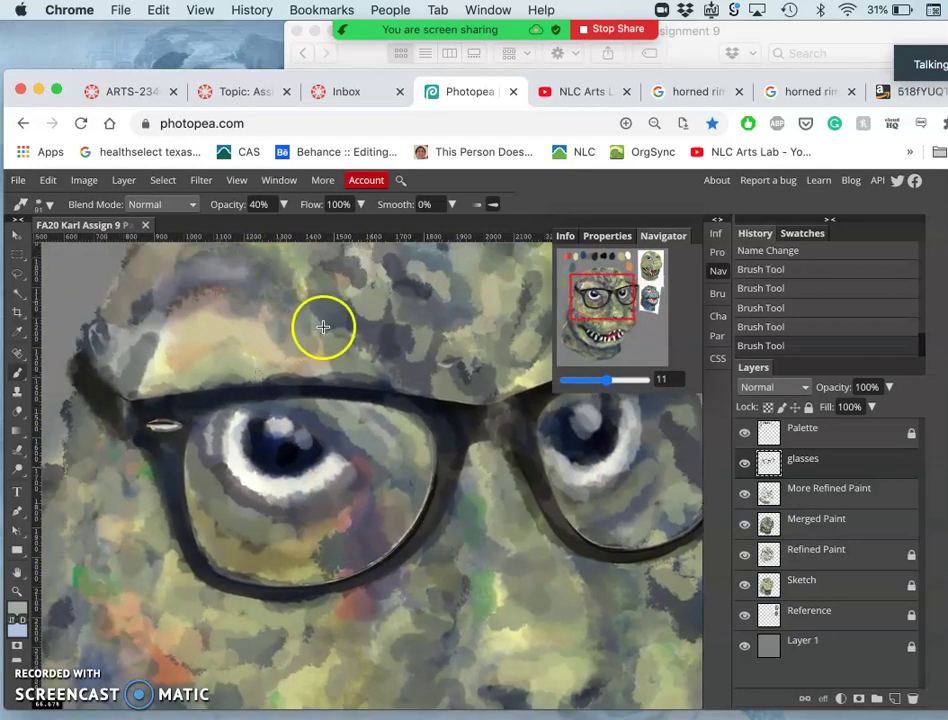
{"action": "left_click", "coordinate": [324, 322], "text": "alt"}
{"action": "mouse_move", "coordinate": [360, 426]}
{"action": "left_mouse_down"}
{"action": "mouse_move", "coordinate": [397, 467]}
{"action": "mouse_move", "coordinate": [411, 458]}
{"action": "mouse_move", "coordinate": [383, 468]}
{"action": "mouse_move", "coordinate": [315, 454]}
{"action": "mouse_move", "coordinate": [299, 493]}
{"action": "mouse_move", "coordinate": [280, 486]}
{"action": "mouse_move", "coordinate": [272, 467]}
{"action": "mouse_move", "coordinate": [263, 482]}
{"action": "mouse_move", "coordinate": [263, 456]}
{"action": "mouse_move", "coordinate": [255, 478]}
{"action": "mouse_move", "coordinate": [294, 444]}
{"action": "left_mouse_up"}
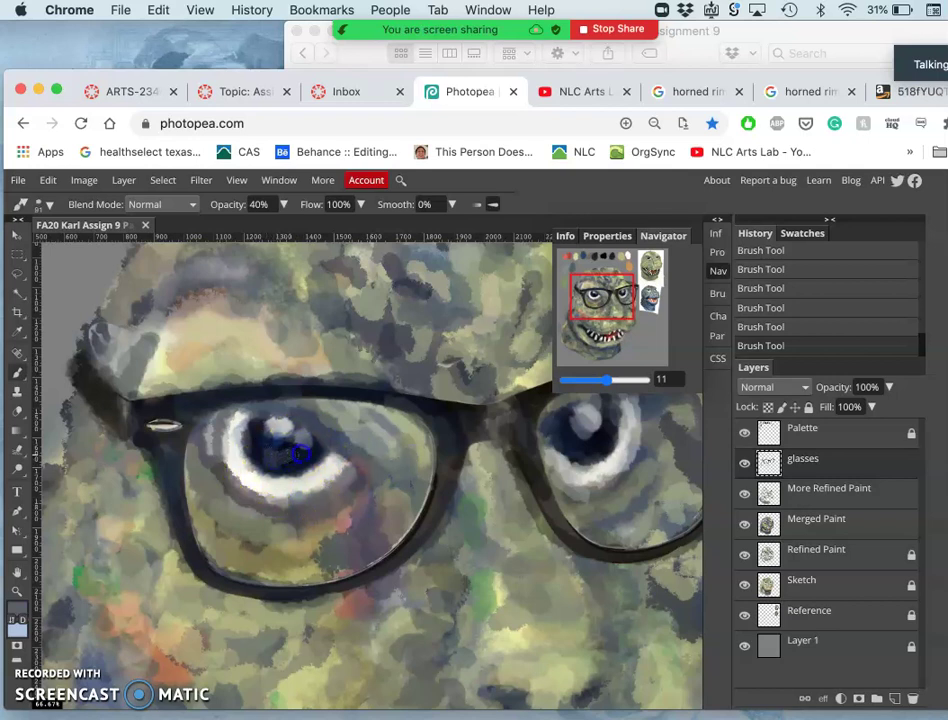
{"action": "mouse_move", "coordinate": [280, 462]}
{"action": "left_mouse_down"}
{"action": "mouse_move", "coordinate": [382, 483]}
{"action": "mouse_move", "coordinate": [443, 476]}
{"action": "mouse_move", "coordinate": [478, 520]}
{"action": "mouse_move", "coordinate": [453, 410]}
{"action": "mouse_move", "coordinate": [435, 396]}
{"action": "mouse_move", "coordinate": [393, 400]}
{"action": "mouse_move", "coordinate": [484, 446]}
{"action": "mouse_move", "coordinate": [499, 421]}
{"action": "mouse_move", "coordinate": [358, 389]}
{"action": "mouse_move", "coordinate": [279, 388]}
{"action": "mouse_move", "coordinate": [229, 407]}
{"action": "mouse_move", "coordinate": [226, 439]}
{"action": "mouse_move", "coordinate": [255, 483]}
{"action": "mouse_move", "coordinate": [306, 513]}
{"action": "mouse_move", "coordinate": [413, 482]}
{"action": "mouse_move", "coordinate": [470, 497]}
{"action": "left_mouse_up"}
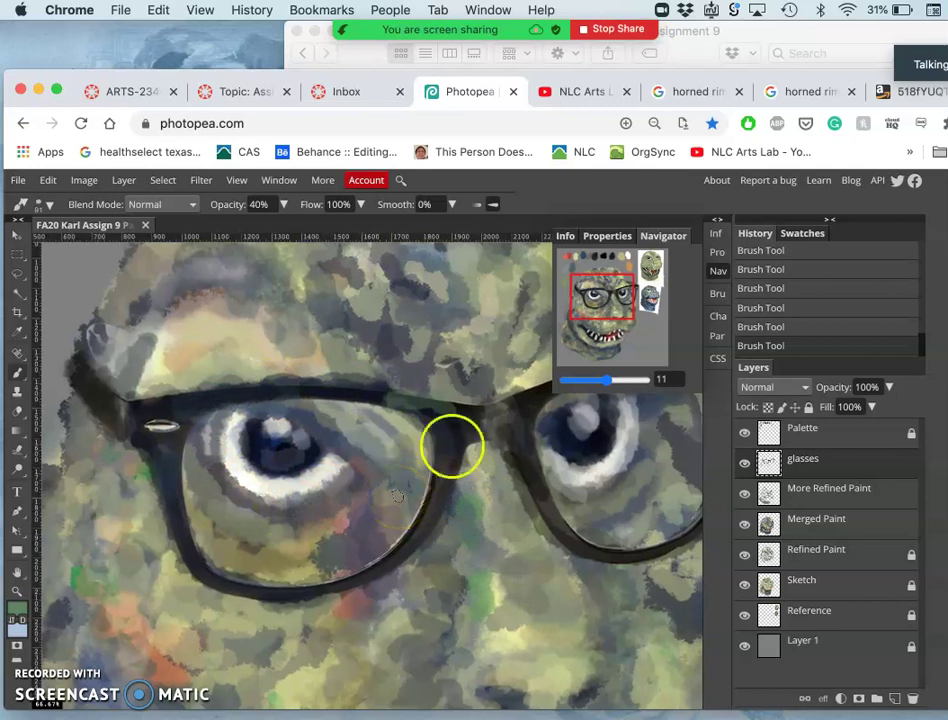
Paint a highlight on the outer hinge of the glasses with white sampled from the eye, and trim its edges with dark frame colour.
{"action": "scroll", "coordinate": [453, 446], "scroll_direction": "right", "scroll_amount": 2}
{"action": "left_click_drag", "start_coordinate": [589, 476], "coordinate": [565, 473]}
{"action": "left_click", "coordinate": [532, 464], "text": "alt"}
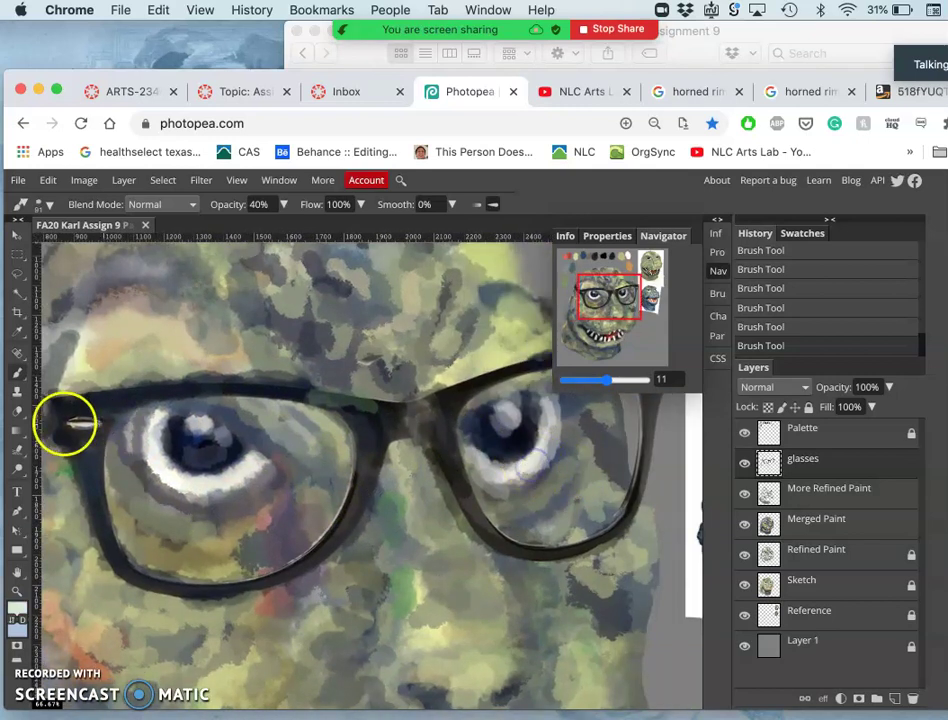
{"action": "left_click_drag", "start_coordinate": [100, 427], "coordinate": [99, 427]}
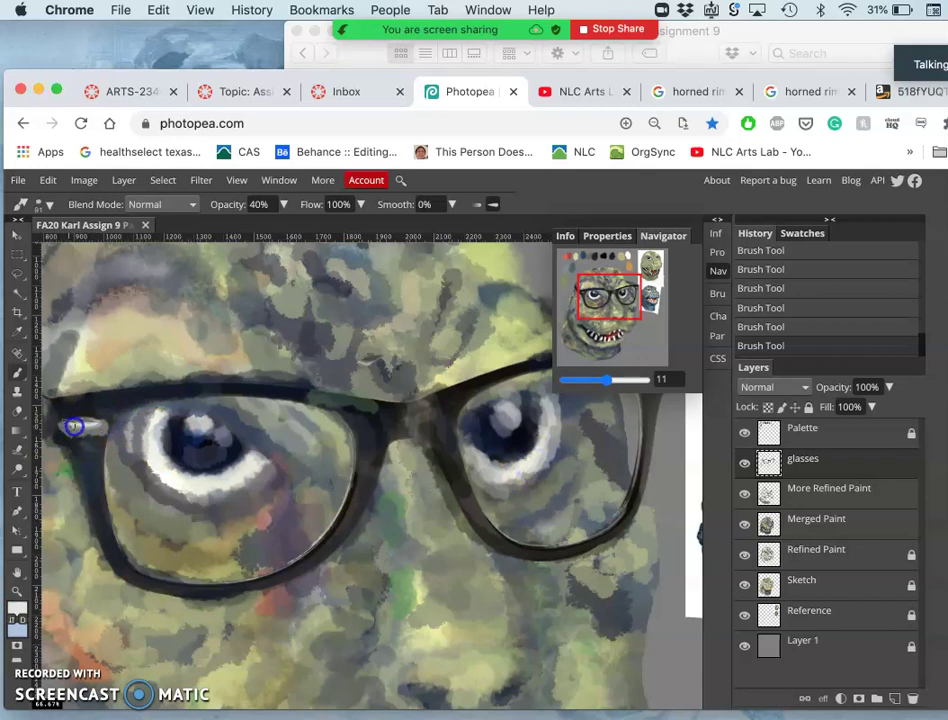
{"action": "left_click", "coordinate": [82, 470], "text": "alt"}
{"action": "left_click_drag", "start_coordinate": [72, 436], "coordinate": [63, 427]}
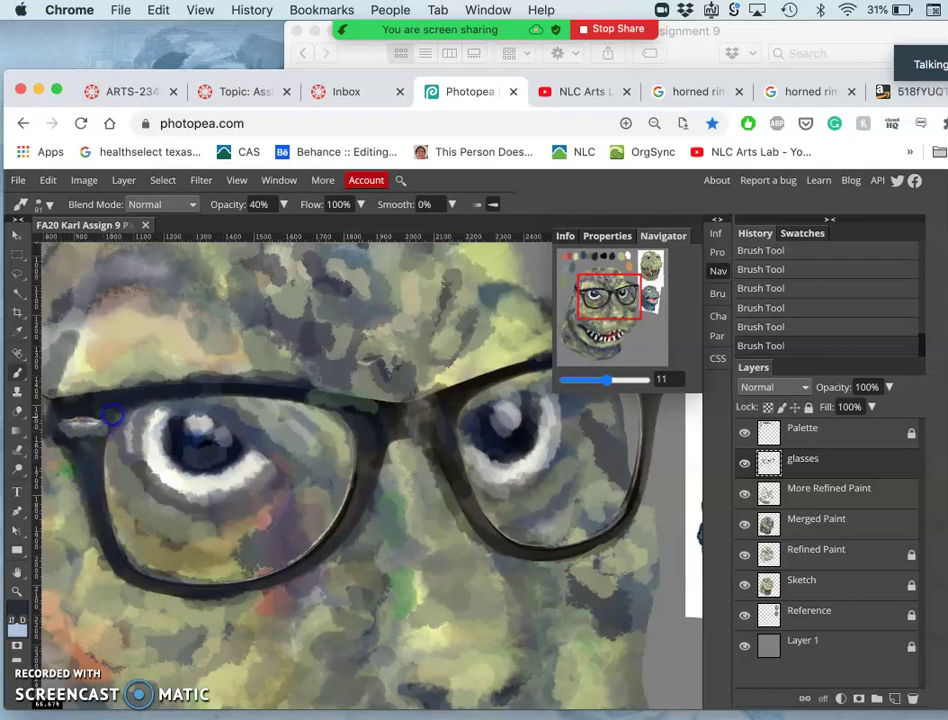
{"action": "mouse_move", "coordinate": [112, 415]}
{"action": "left_mouse_down"}
{"action": "mouse_move", "coordinate": [197, 383]}
{"action": "mouse_move", "coordinate": [154, 427]}
{"action": "mouse_move", "coordinate": [184, 434]}
{"action": "mouse_move", "coordinate": [104, 427]}
{"action": "mouse_move", "coordinate": [96, 444]}
{"action": "left_mouse_up"}
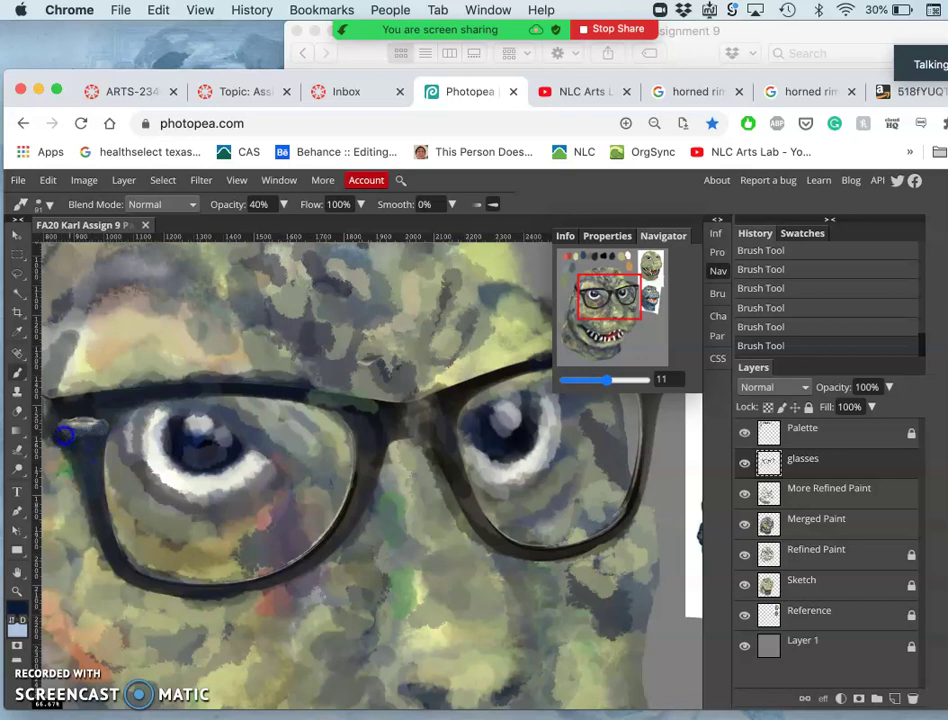
{"action": "mouse_move", "coordinate": [60, 410]}
{"action": "left_mouse_down"}
{"action": "mouse_move", "coordinate": [245, 455]}
{"action": "mouse_move", "coordinate": [317, 380]}
{"action": "mouse_move", "coordinate": [282, 345]}
{"action": "mouse_move", "coordinate": [245, 361]}
{"action": "left_mouse_up"}
Brush sampled tan along the brow above the larger lens, and repaint the lens's inner rim with grey and dark frame colour.
{"action": "left_click", "coordinate": [245, 361], "text": "alt"}
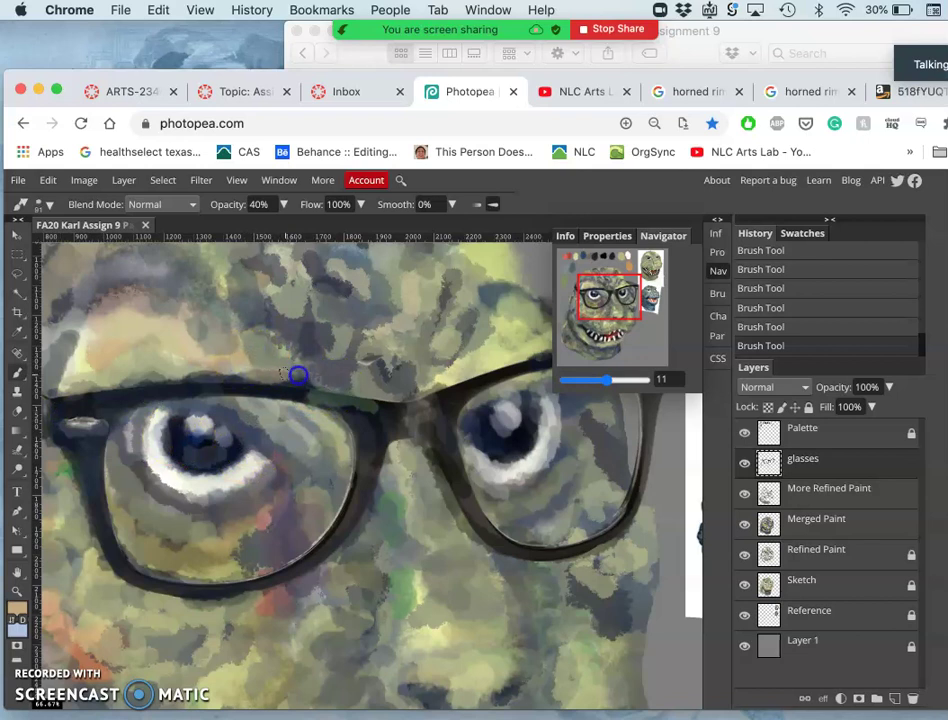
{"action": "mouse_move", "coordinate": [337, 382]}
{"action": "left_mouse_down"}
{"action": "mouse_move", "coordinate": [226, 387]}
{"action": "mouse_move", "coordinate": [214, 377]}
{"action": "mouse_move", "coordinate": [216, 360]}
{"action": "mouse_move", "coordinate": [200, 368]}
{"action": "left_mouse_up"}
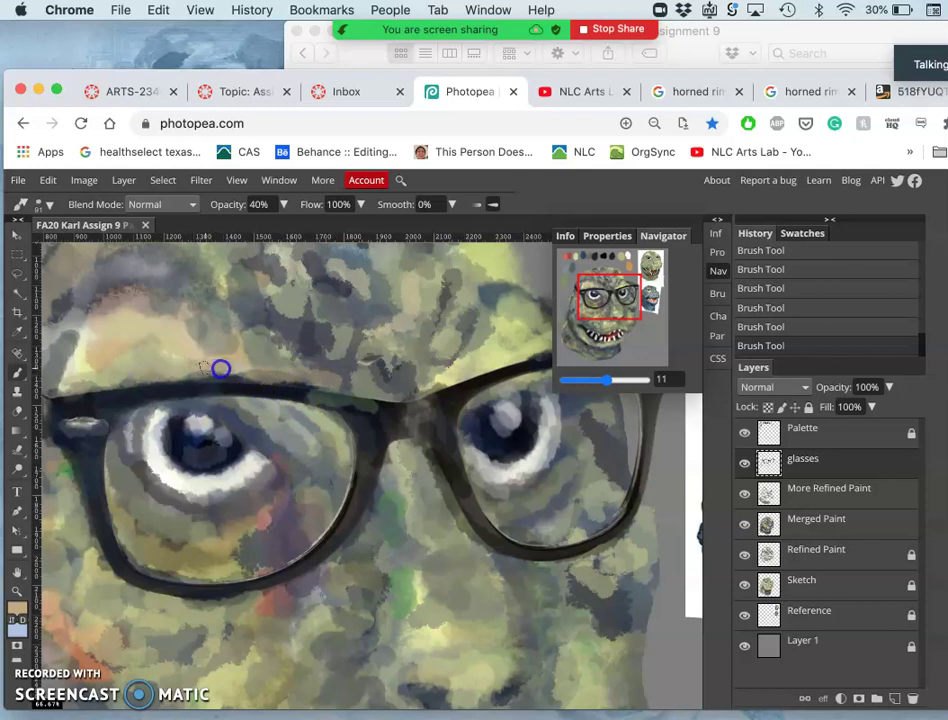
{"action": "mouse_move", "coordinate": [338, 445]}
{"action": "left_mouse_down"}
{"action": "mouse_move", "coordinate": [373, 537]}
{"action": "mouse_move", "coordinate": [363, 578]}
{"action": "mouse_move", "coordinate": [380, 571]}
{"action": "mouse_move", "coordinate": [335, 494]}
{"action": "mouse_move", "coordinate": [372, 548]}
{"action": "mouse_move", "coordinate": [340, 608]}
{"action": "mouse_move", "coordinate": [356, 495]}
{"action": "mouse_move", "coordinate": [338, 479]}
{"action": "mouse_move", "coordinate": [271, 474]}
{"action": "left_mouse_up"}
{"action": "mouse_move", "coordinate": [330, 476]}
{"action": "left_mouse_down"}
{"action": "mouse_move", "coordinate": [343, 466]}
{"action": "mouse_move", "coordinate": [353, 472]}
{"action": "mouse_move", "coordinate": [349, 494]}
{"action": "left_mouse_up"}
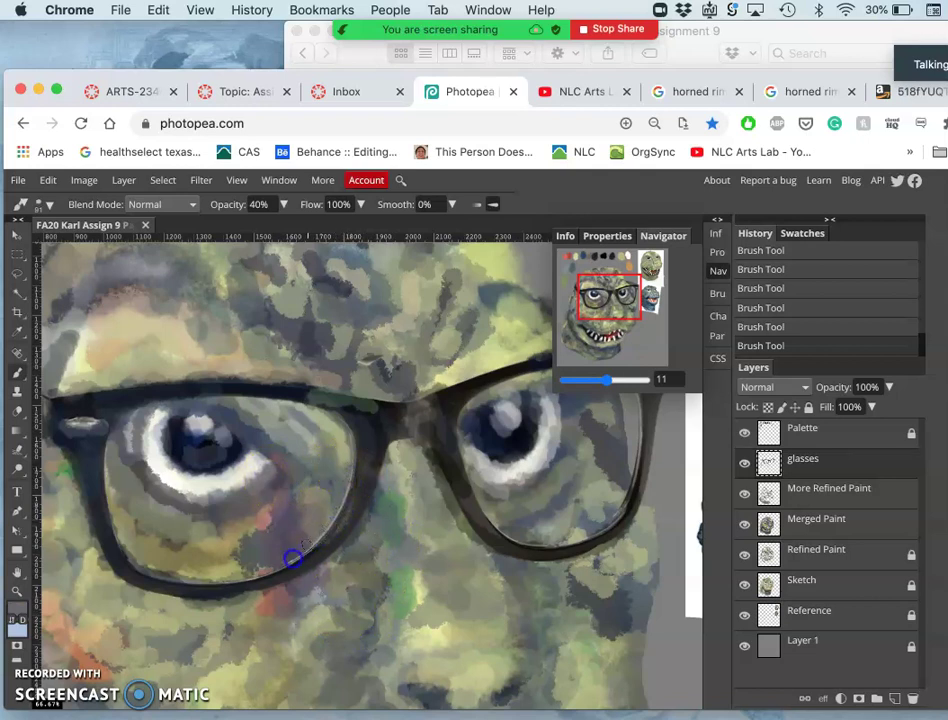
{"action": "mouse_move", "coordinate": [350, 468]}
{"action": "left_mouse_down"}
{"action": "mouse_move", "coordinate": [366, 423]}
{"action": "mouse_move", "coordinate": [488, 427]}
{"action": "mouse_move", "coordinate": [371, 490]}
{"action": "mouse_move", "coordinate": [365, 461]}
{"action": "mouse_move", "coordinate": [349, 468]}
{"action": "mouse_move", "coordinate": [375, 442]}
{"action": "left_mouse_up"}
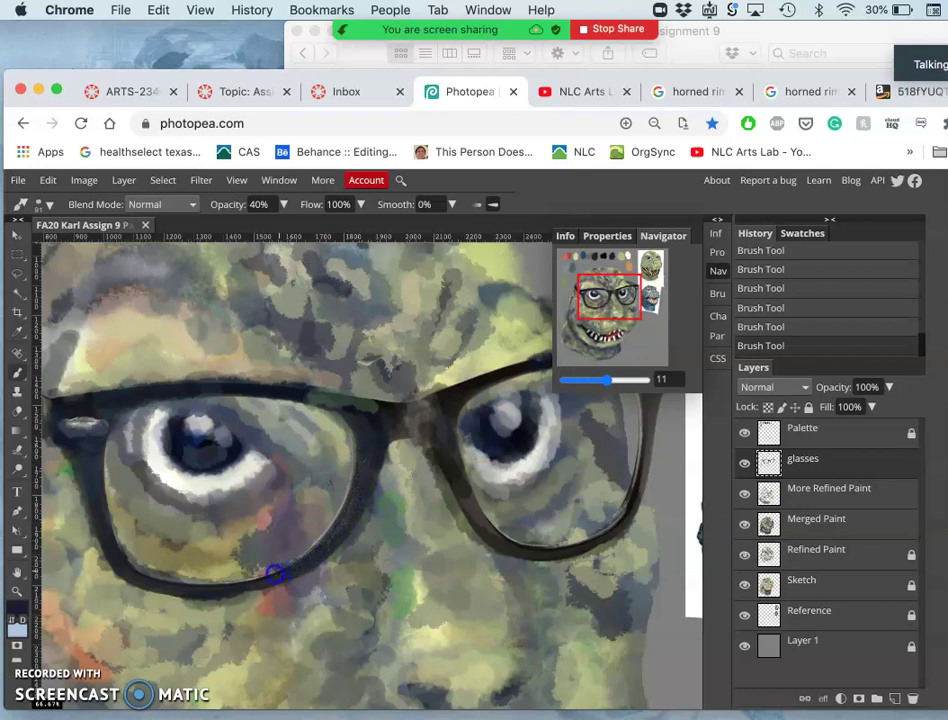
Brush translucent off-white strokes over the larger lens, around and below the eye, at 40% opacity.
{"action": "mouse_move", "coordinate": [395, 468]}
{"action": "left_mouse_down"}
{"action": "mouse_move", "coordinate": [425, 443]}
{"action": "mouse_move", "coordinate": [405, 442]}
{"action": "mouse_move", "coordinate": [397, 422]}
{"action": "mouse_move", "coordinate": [240, 397]}
{"action": "mouse_move", "coordinate": [164, 419]}
{"action": "mouse_move", "coordinate": [240, 449]}
{"action": "mouse_move", "coordinate": [244, 473]}
{"action": "mouse_move", "coordinate": [338, 484]}
{"action": "left_mouse_up"}
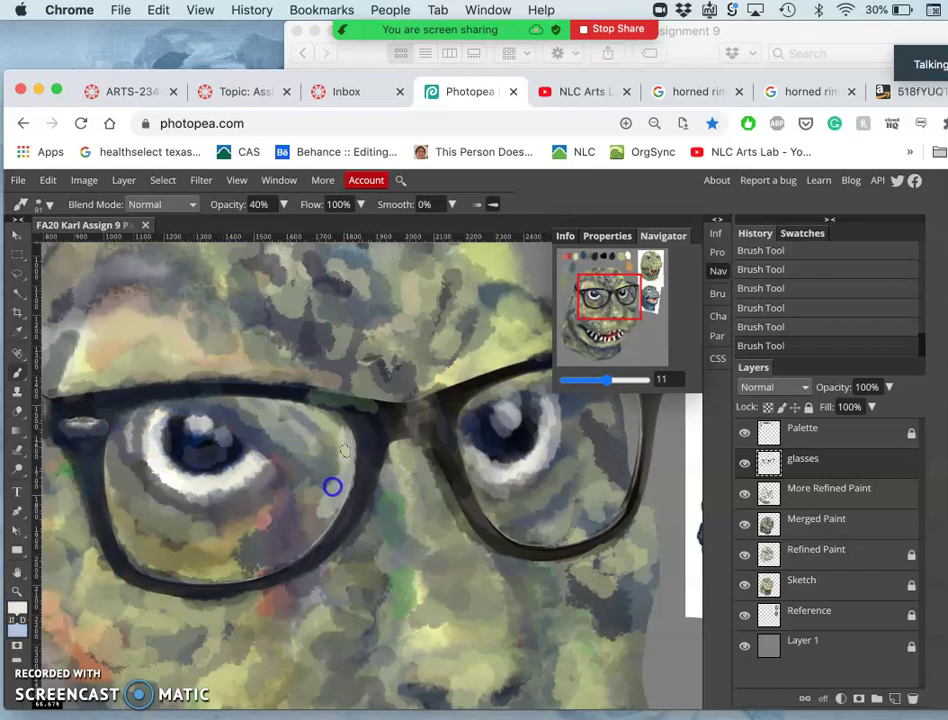
{"action": "left_click", "coordinate": [297, 477]}
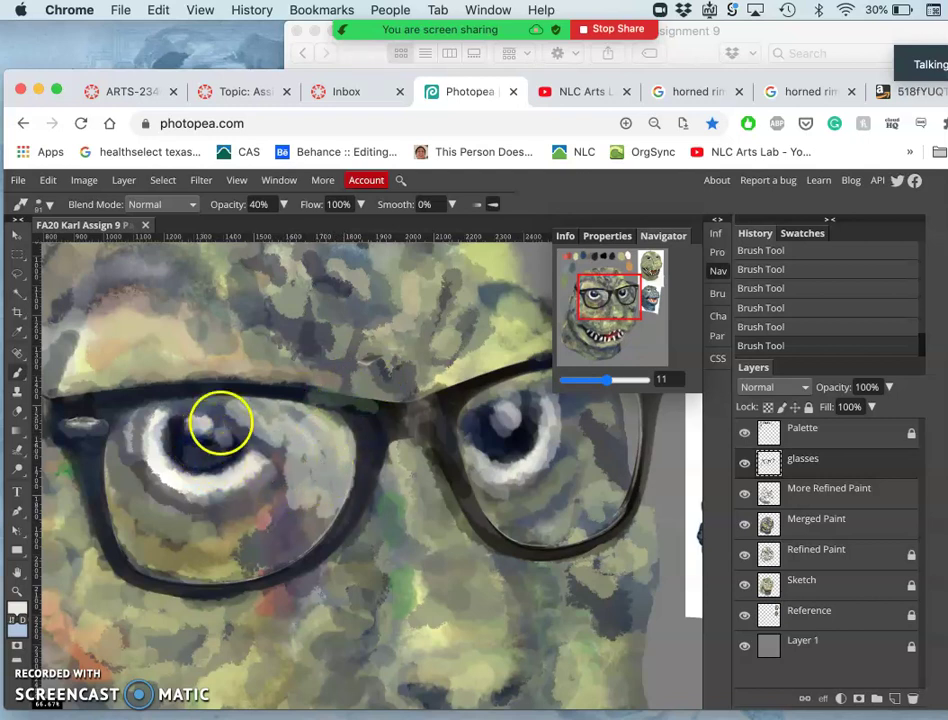
{"action": "mouse_move", "coordinate": [221, 423]}
{"action": "left_mouse_down"}
{"action": "mouse_move", "coordinate": [193, 373]}
{"action": "mouse_move", "coordinate": [224, 398]}
{"action": "mouse_move", "coordinate": [171, 430]}
{"action": "mouse_move", "coordinate": [155, 420]}
{"action": "mouse_move", "coordinate": [127, 454]}
{"action": "left_mouse_up"}
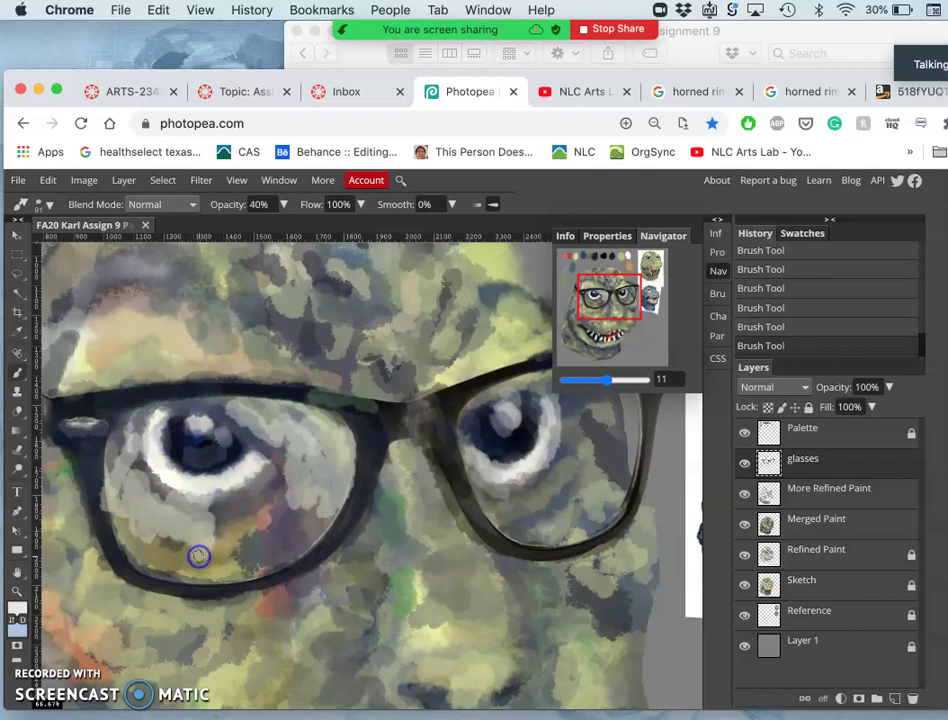
Smudge the pale strokes on the larger lens at 50% strength, blending them beside and beneath the eye.
{"action": "right_click", "coordinate": [16, 455]}
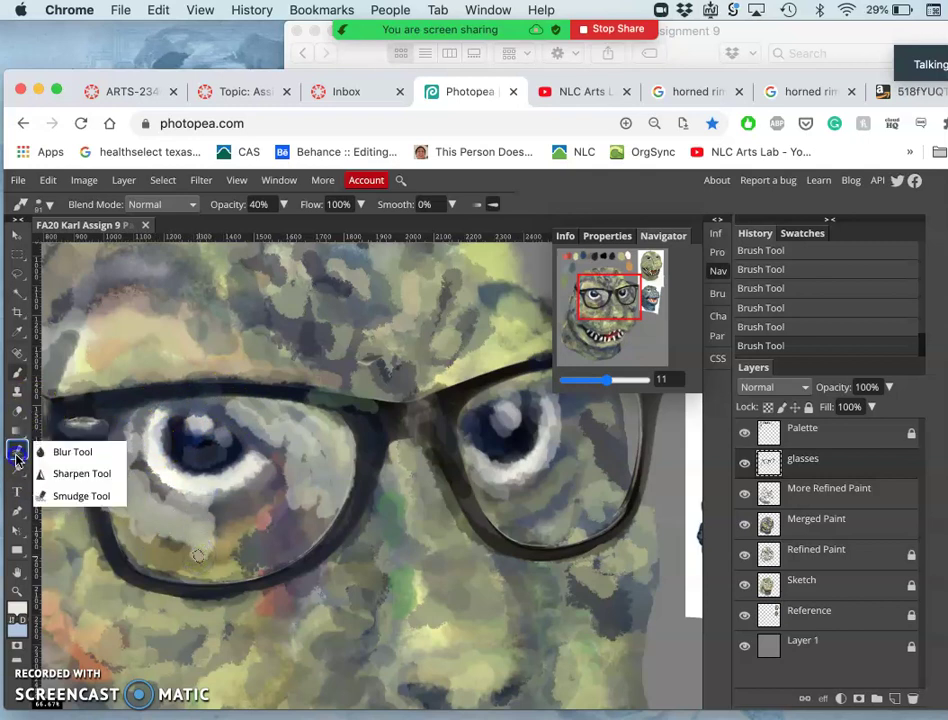
{"action": "left_click", "coordinate": [76, 495]}
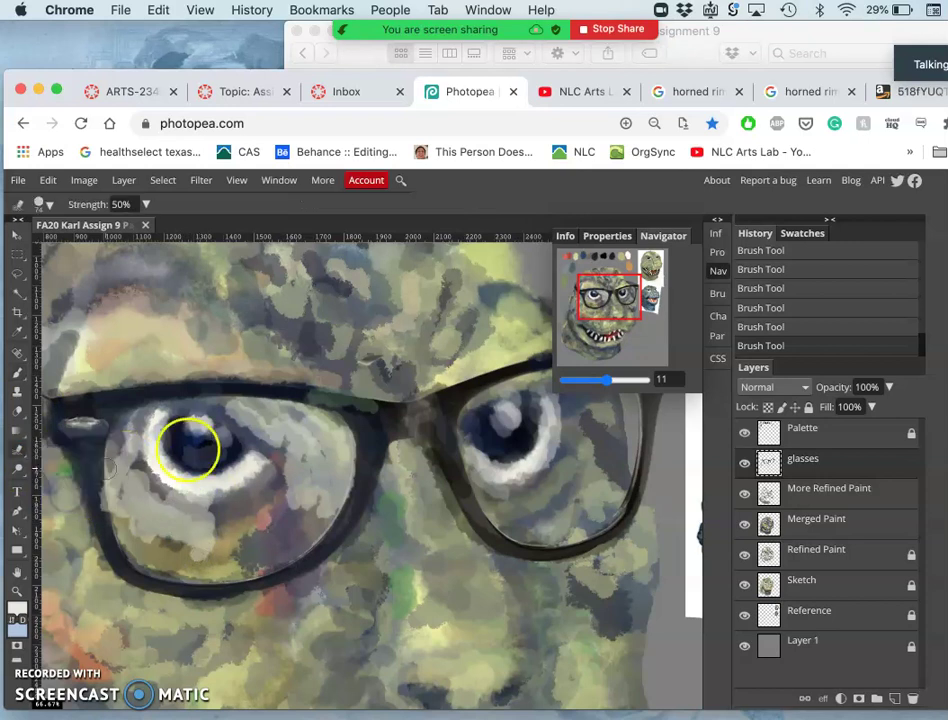
{"action": "mouse_move", "coordinate": [187, 449]}
{"action": "left_mouse_down"}
{"action": "mouse_move", "coordinate": [224, 439]}
{"action": "mouse_move", "coordinate": [234, 410]}
{"action": "mouse_move", "coordinate": [266, 445]}
{"action": "mouse_move", "coordinate": [256, 469]}
{"action": "mouse_move", "coordinate": [281, 445]}
{"action": "mouse_move", "coordinate": [297, 454]}
{"action": "mouse_move", "coordinate": [297, 517]}
{"action": "mouse_move", "coordinate": [267, 523]}
{"action": "mouse_move", "coordinate": [272, 502]}
{"action": "mouse_move", "coordinate": [259, 465]}
{"action": "mouse_move", "coordinate": [263, 480]}
{"action": "mouse_move", "coordinate": [290, 487]}
{"action": "mouse_move", "coordinate": [286, 453]}
{"action": "mouse_move", "coordinate": [296, 484]}
{"action": "left_mouse_up"}
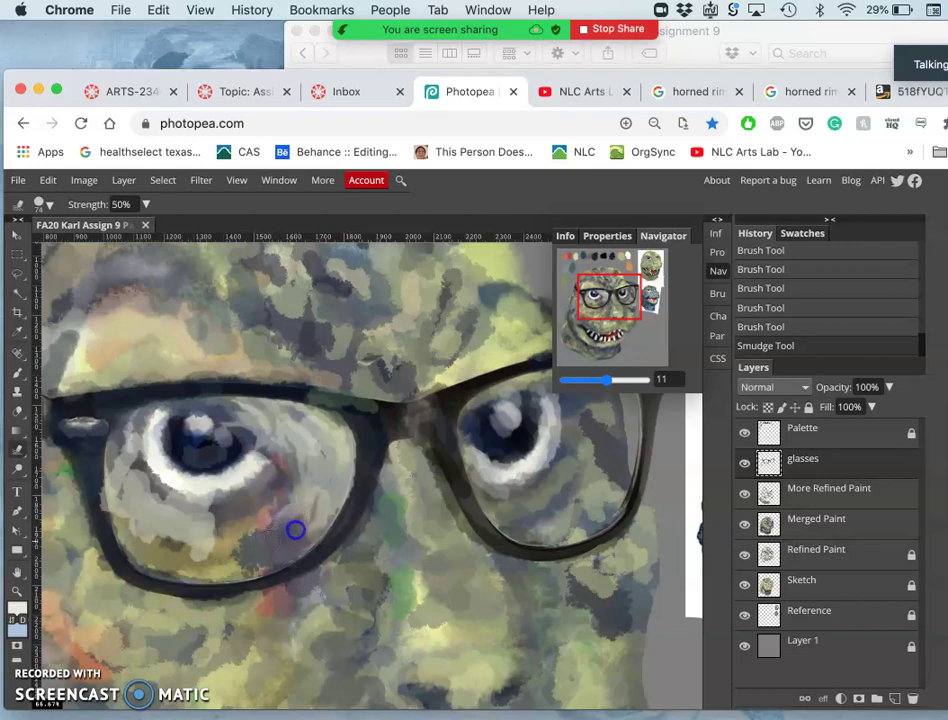
{"action": "mouse_move", "coordinate": [297, 448]}
{"action": "left_mouse_down"}
{"action": "mouse_move", "coordinate": [294, 436]}
{"action": "mouse_move", "coordinate": [273, 438]}
{"action": "left_mouse_up"}
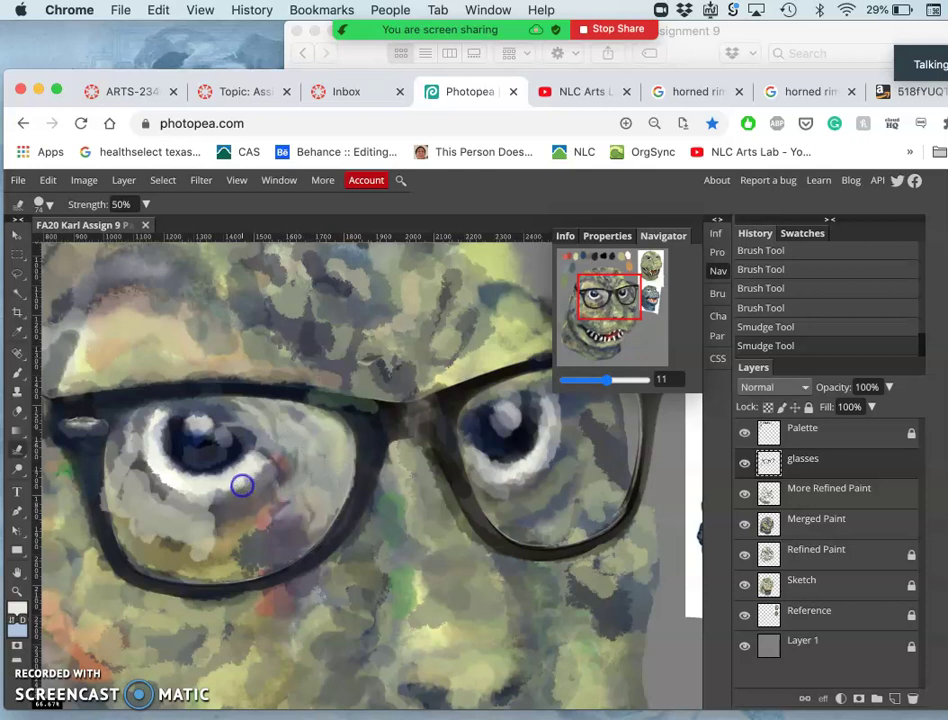
{"action": "mouse_move", "coordinate": [242, 485]}
{"action": "left_mouse_down"}
{"action": "mouse_move", "coordinate": [205, 551]}
{"action": "mouse_move", "coordinate": [224, 531]}
{"action": "mouse_move", "coordinate": [212, 537]}
{"action": "left_mouse_up"}
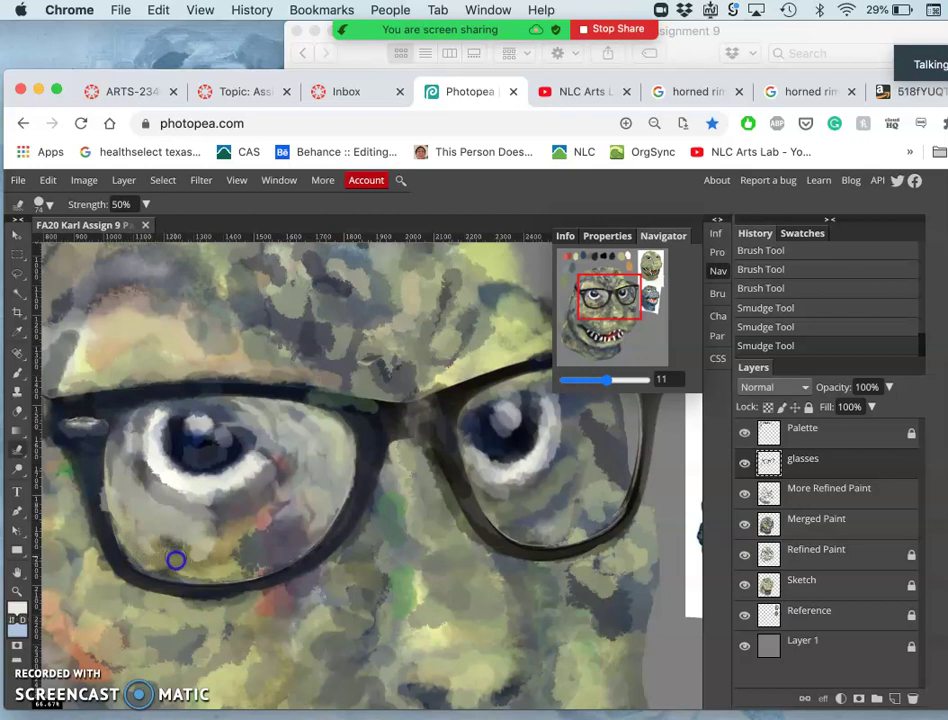
{"action": "left_click_drag", "start_coordinate": [178, 558], "coordinate": [169, 568]}
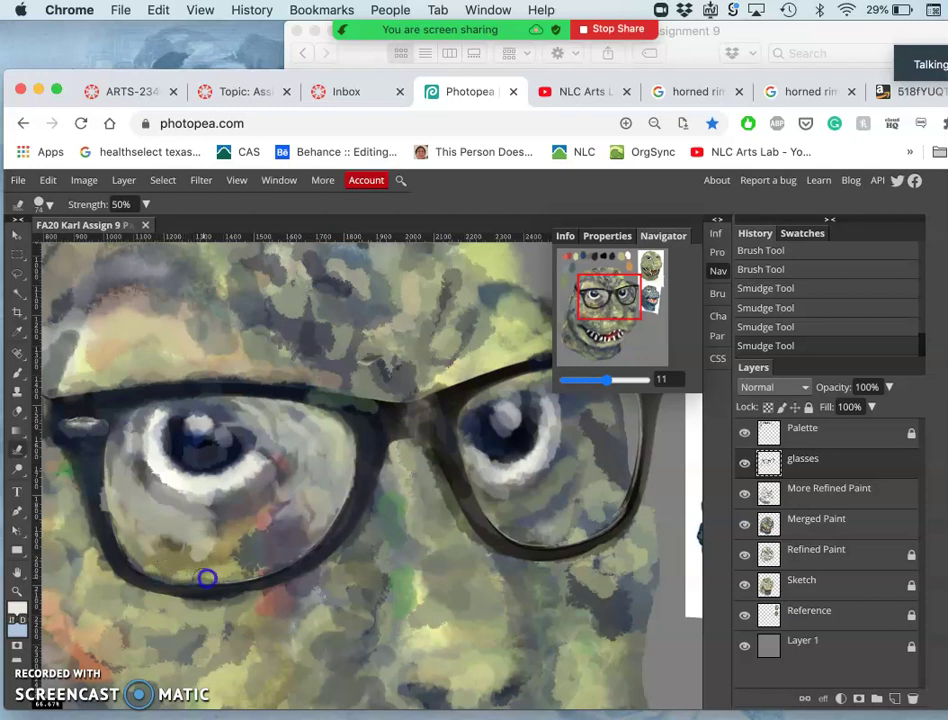
{"action": "left_click_drag", "start_coordinate": [217, 576], "coordinate": [217, 551]}
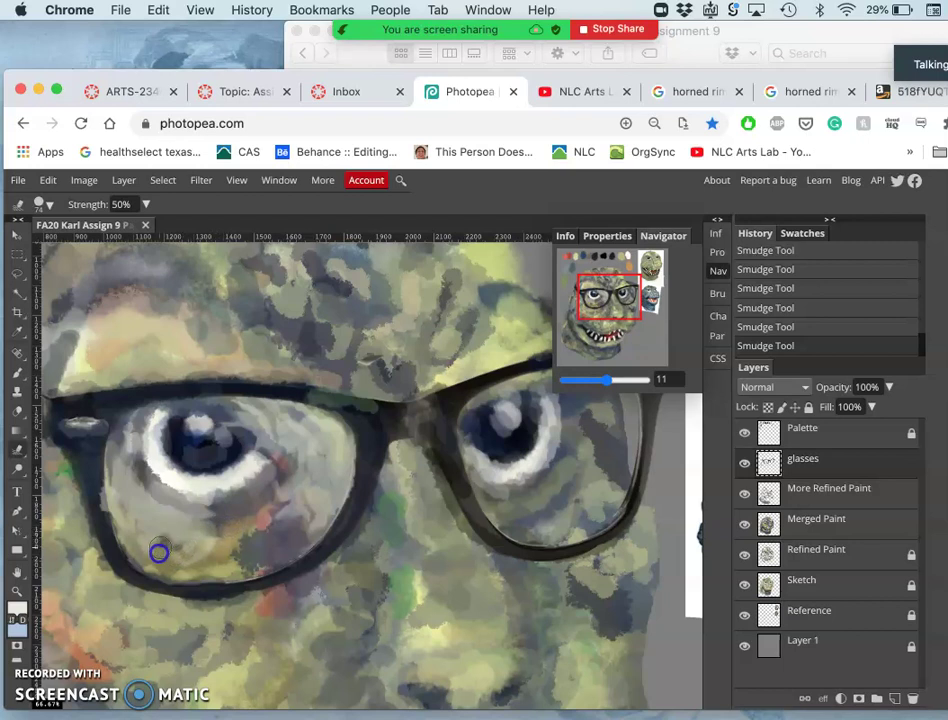
{"action": "mouse_move", "coordinate": [158, 553]}
{"action": "left_mouse_down"}
{"action": "mouse_move", "coordinate": [251, 503]}
{"action": "mouse_move", "coordinate": [239, 519]}
{"action": "left_mouse_up"}
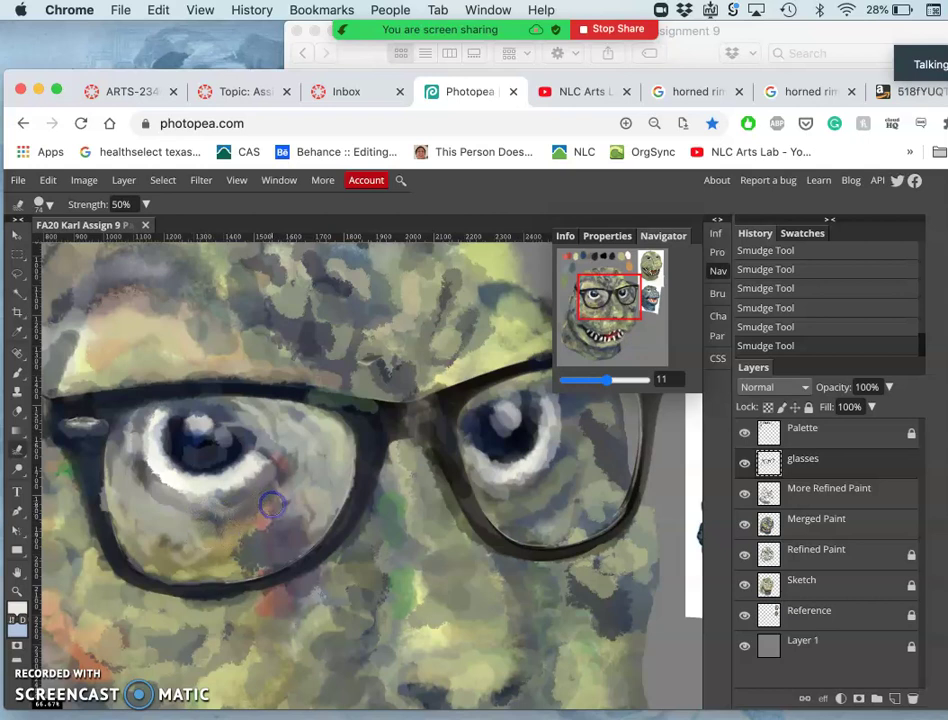
{"action": "mouse_move", "coordinate": [271, 505]}
{"action": "left_mouse_down"}
{"action": "mouse_move", "coordinate": [169, 541]}
{"action": "mouse_move", "coordinate": [151, 487]}
{"action": "mouse_move", "coordinate": [199, 433]}
{"action": "mouse_move", "coordinate": [236, 448]}
{"action": "mouse_move", "coordinate": [260, 507]}
{"action": "mouse_move", "coordinate": [307, 524]}
{"action": "mouse_move", "coordinate": [487, 453]}
{"action": "mouse_move", "coordinate": [510, 492]}
{"action": "mouse_move", "coordinate": [600, 536]}
{"action": "mouse_move", "coordinate": [680, 536]}
{"action": "mouse_move", "coordinate": [724, 455]}
{"action": "left_mouse_up"}
Toggle the visibility of the glasses layer to compare the face with and without the painted lenses.
{"action": "left_click", "coordinate": [743, 462]}
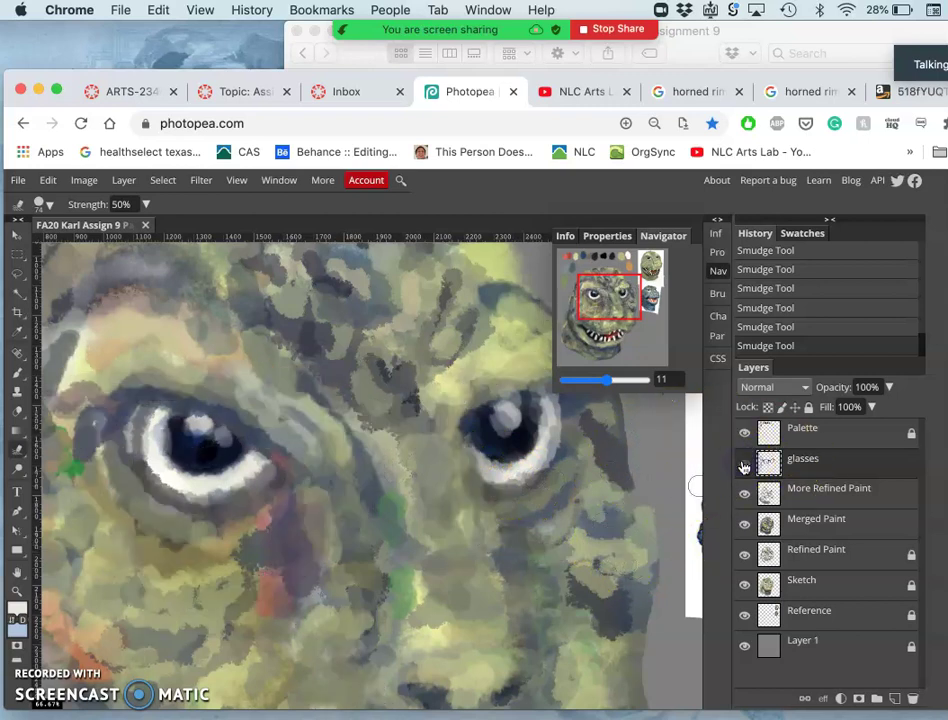
{"action": "left_click", "coordinate": [743, 463]}
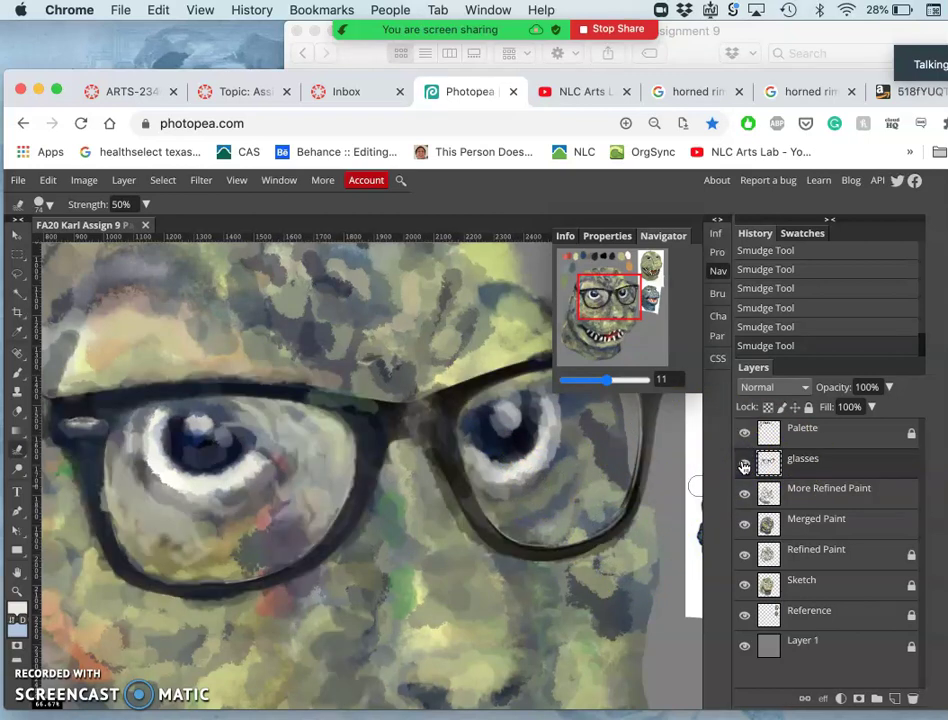
{"action": "left_click", "coordinate": [744, 464]}
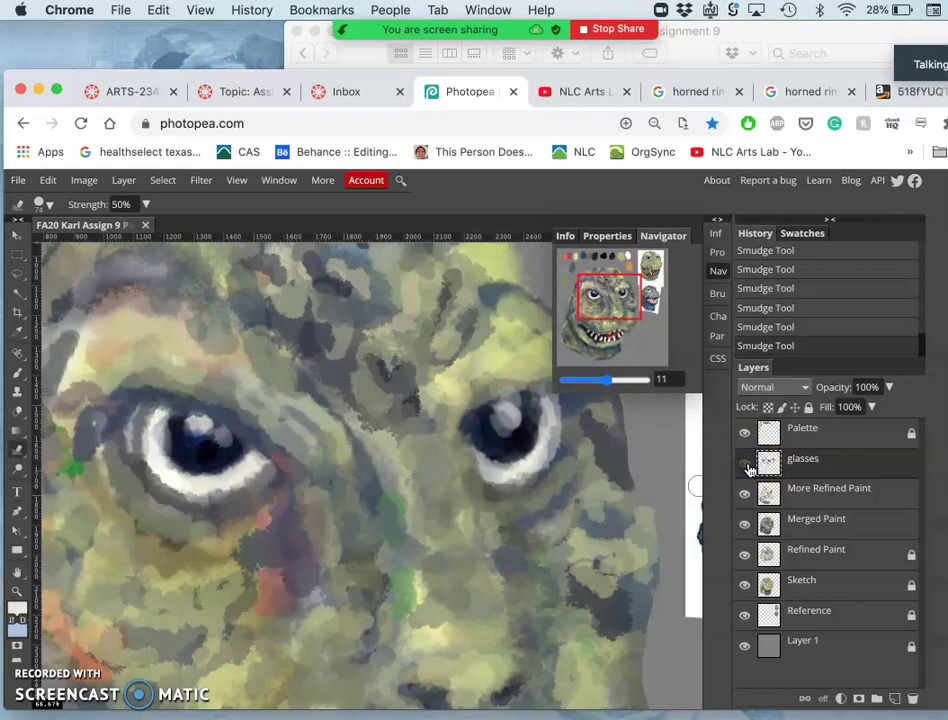
{"action": "left_click", "coordinate": [744, 464]}
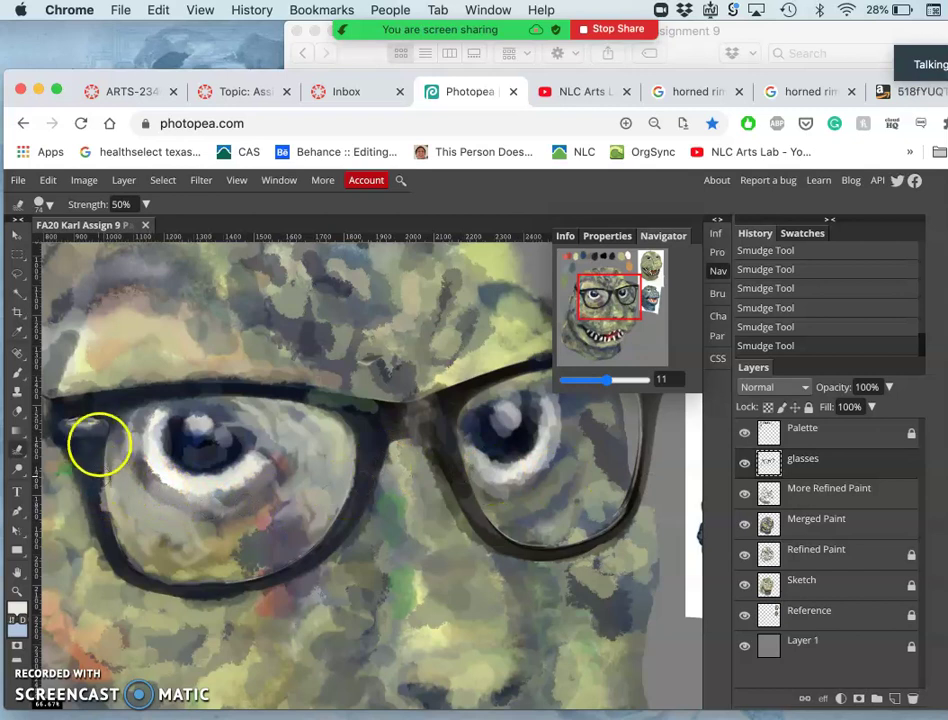
Brush white sampled from the larger eye over its lens and across the upper pupil as reflections.
{"action": "left_click", "coordinate": [17, 372]}
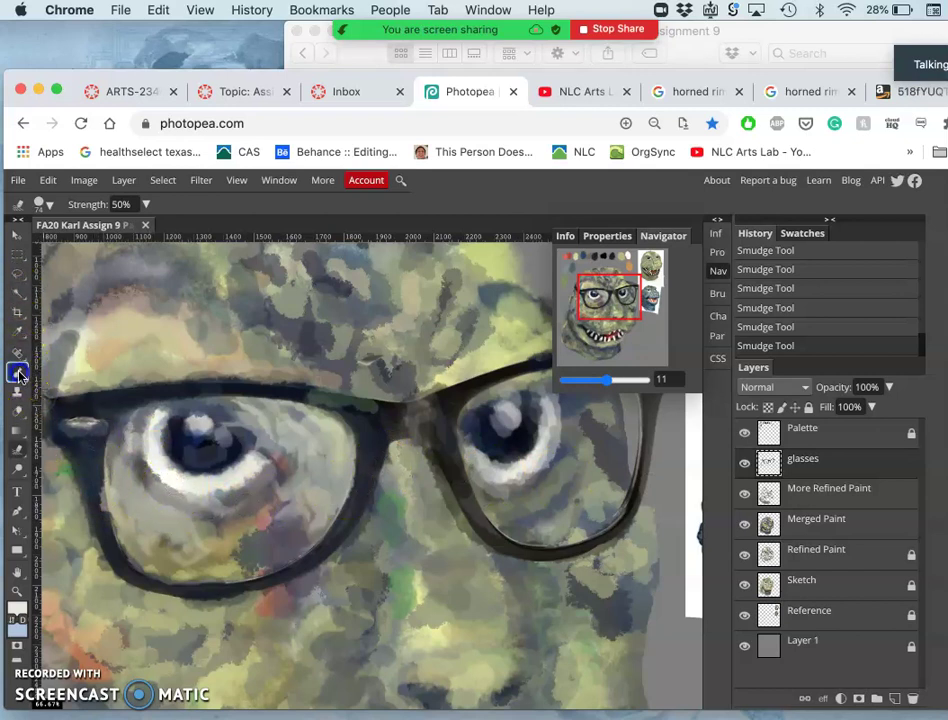
{"action": "left_click", "coordinate": [159, 468], "text": "alt"}
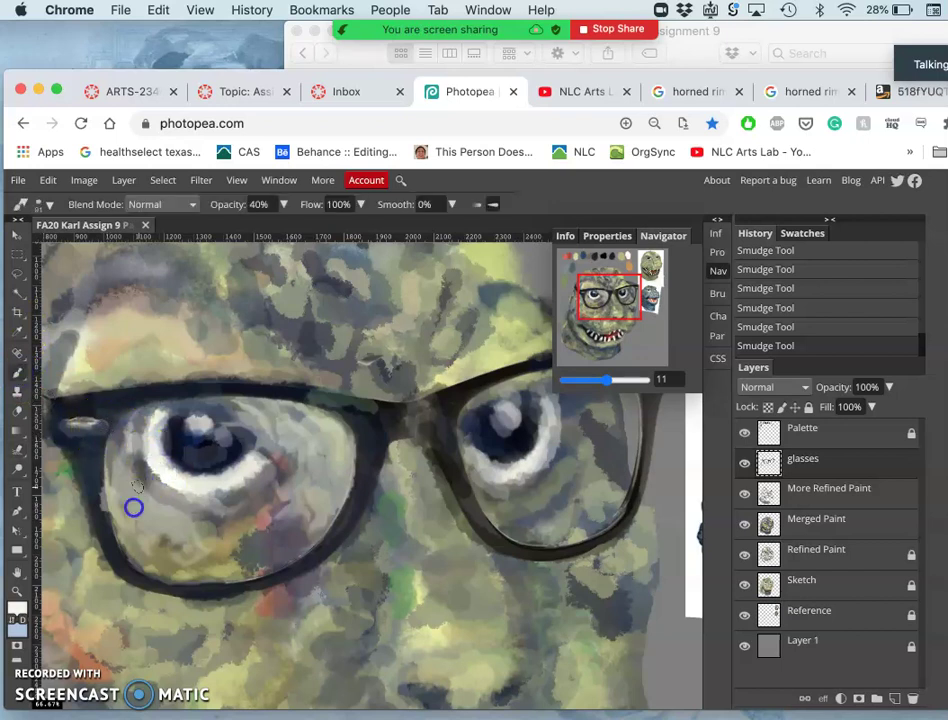
{"action": "left_click_drag", "start_coordinate": [150, 516], "coordinate": [170, 507]}
{"action": "mouse_move", "coordinate": [300, 445]}
{"action": "left_mouse_down"}
{"action": "mouse_move", "coordinate": [279, 440]}
{"action": "mouse_move", "coordinate": [294, 461]}
{"action": "mouse_move", "coordinate": [311, 451]}
{"action": "mouse_move", "coordinate": [319, 464]}
{"action": "left_mouse_up"}
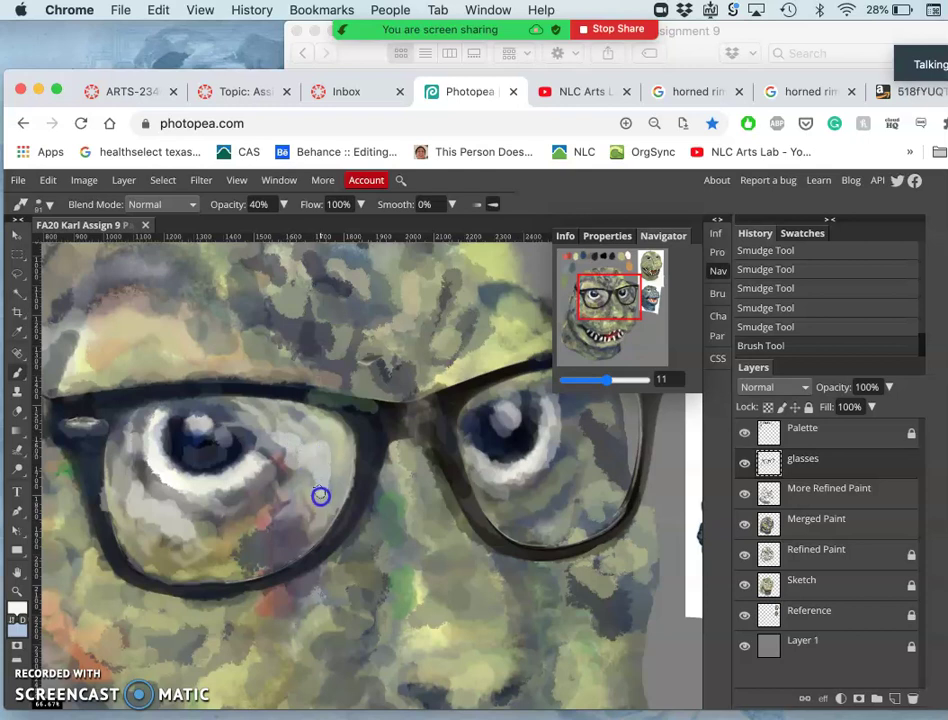
{"action": "mouse_move", "coordinate": [212, 382]}
{"action": "left_mouse_down"}
{"action": "mouse_move", "coordinate": [195, 355]}
{"action": "mouse_move", "coordinate": [178, 427]}
{"action": "mouse_move", "coordinate": [166, 433]}
{"action": "mouse_move", "coordinate": [190, 425]}
{"action": "mouse_move", "coordinate": [157, 432]}
{"action": "left_mouse_up"}
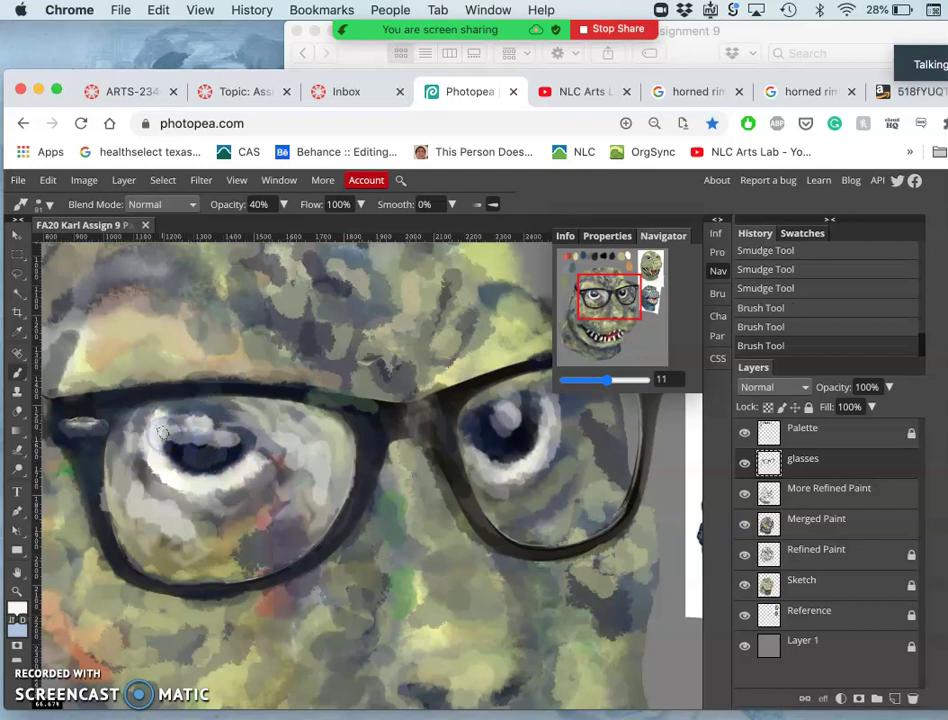
Undo the last white stroke, lower the brush opacity to 17%, and blend pale and dark strokes over the larger pupil.
{"action": "mouse_move", "coordinate": [248, 452]}
{"action": "left_mouse_down"}
{"action": "mouse_move", "coordinate": [210, 452]}
{"action": "mouse_move", "coordinate": [181, 451]}
{"action": "mouse_move", "coordinate": [226, 341]}
{"action": "mouse_move", "coordinate": [219, 266]}
{"action": "mouse_move", "coordinate": [268, 204]}
{"action": "mouse_move", "coordinate": [283, 206]}
{"action": "mouse_move", "coordinate": [228, 225]}
{"action": "mouse_move", "coordinate": [250, 289]}
{"action": "mouse_move", "coordinate": [224, 380]}
{"action": "mouse_move", "coordinate": [204, 371]}
{"action": "mouse_move", "coordinate": [197, 445]}
{"action": "left_mouse_up"}
{"action": "key", "text": "super+z"}
{"action": "left_click", "coordinate": [284, 205]}
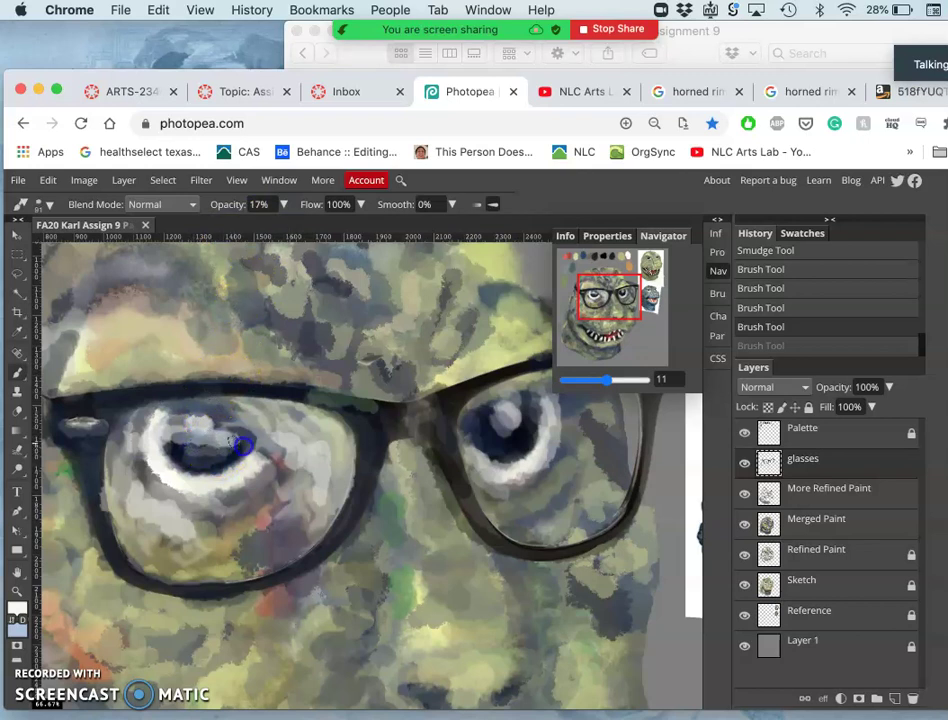
{"action": "left_click", "coordinate": [232, 462]}
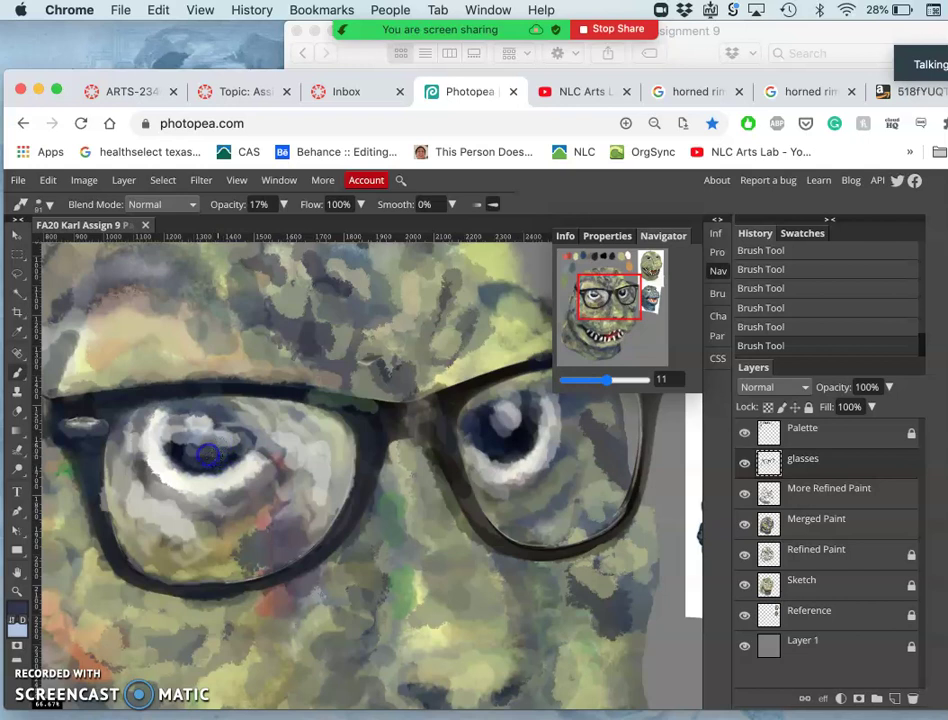
{"action": "mouse_move", "coordinate": [207, 456]}
{"action": "left_mouse_down"}
{"action": "mouse_move", "coordinate": [165, 499]}
{"action": "mouse_move", "coordinate": [150, 457]}
{"action": "mouse_move", "coordinate": [146, 474]}
{"action": "left_mouse_up"}
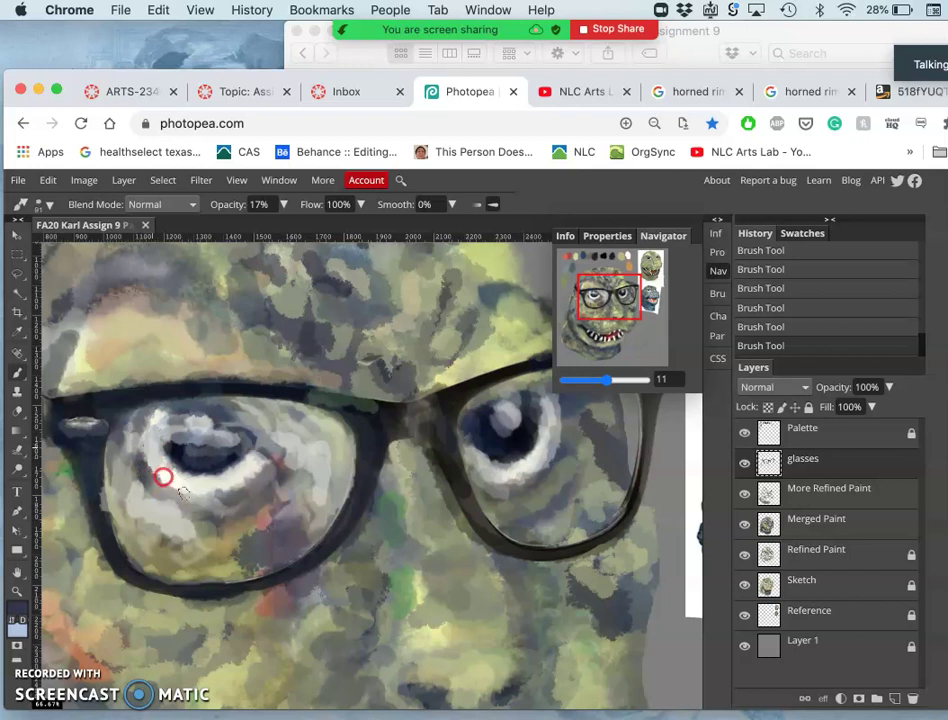
Partially erase the pale paint on the larger lens around the eye and pupil with the Eraser at 47% opacity.
{"action": "right_click", "coordinate": [228, 494]}
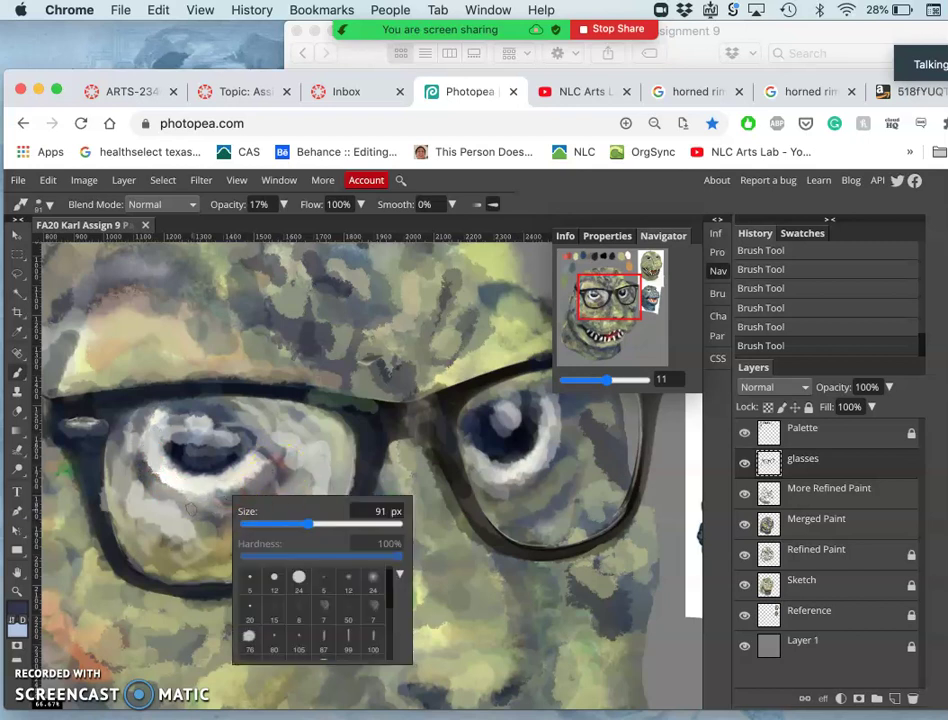
{"action": "left_click", "coordinate": [18, 411]}
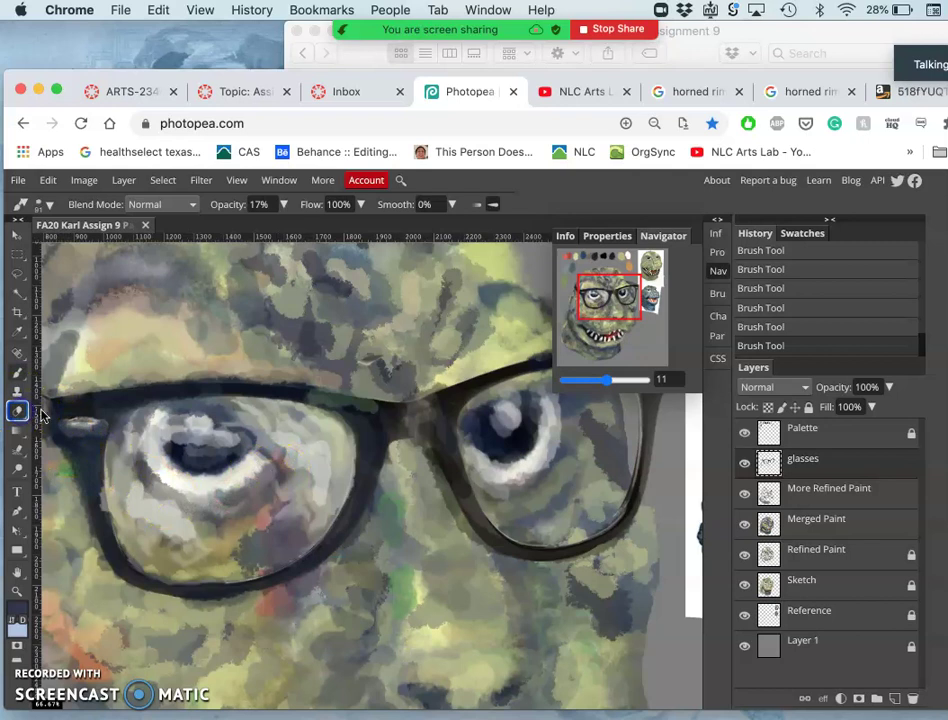
{"action": "key", "text": "e"}
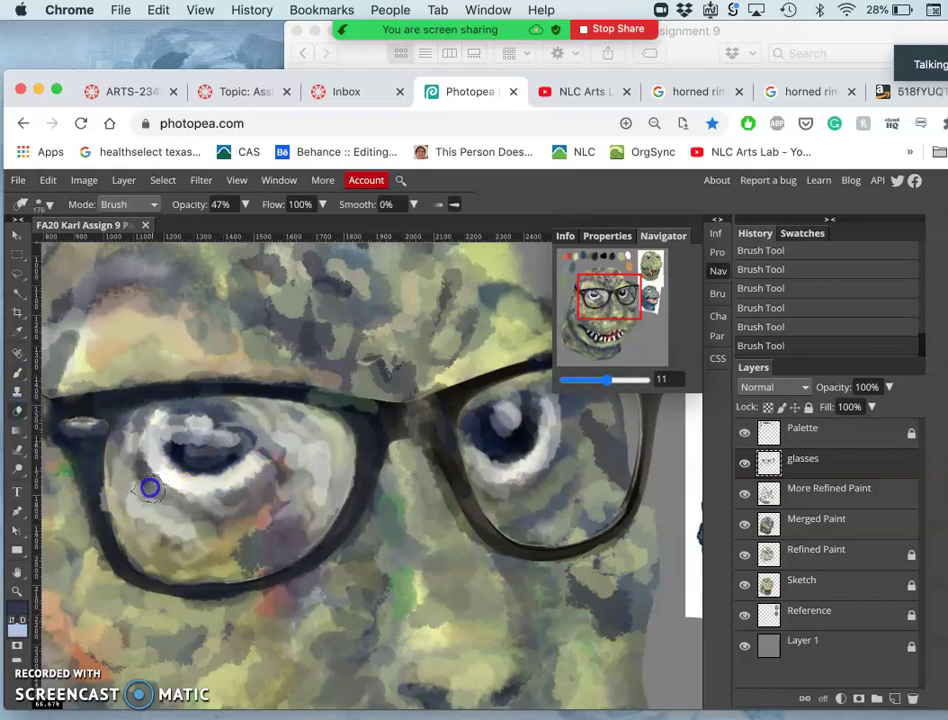
{"action": "mouse_move", "coordinate": [149, 488]}
{"action": "left_mouse_down"}
{"action": "mouse_move", "coordinate": [157, 529]}
{"action": "mouse_move", "coordinate": [219, 562]}
{"action": "mouse_move", "coordinate": [194, 550]}
{"action": "mouse_move", "coordinate": [203, 530]}
{"action": "mouse_move", "coordinate": [248, 518]}
{"action": "left_mouse_up"}
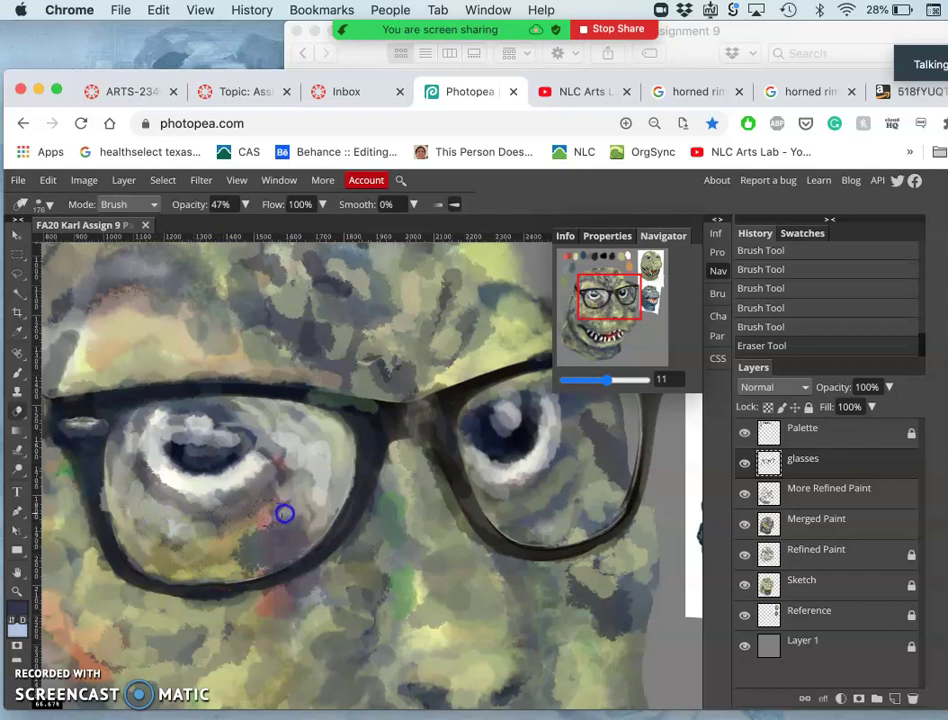
{"action": "mouse_move", "coordinate": [318, 448]}
{"action": "left_mouse_down"}
{"action": "mouse_move", "coordinate": [318, 499]}
{"action": "mouse_move", "coordinate": [227, 498]}
{"action": "mouse_move", "coordinate": [182, 459]}
{"action": "mouse_move", "coordinate": [200, 432]}
{"action": "mouse_move", "coordinate": [171, 460]}
{"action": "mouse_move", "coordinate": [204, 408]}
{"action": "mouse_move", "coordinate": [184, 455]}
{"action": "mouse_move", "coordinate": [201, 409]}
{"action": "mouse_move", "coordinate": [266, 475]}
{"action": "mouse_move", "coordinate": [293, 520]}
{"action": "mouse_move", "coordinate": [316, 506]}
{"action": "mouse_move", "coordinate": [201, 503]}
{"action": "mouse_move", "coordinate": [217, 515]}
{"action": "mouse_move", "coordinate": [227, 556]}
{"action": "mouse_move", "coordinate": [289, 520]}
{"action": "mouse_move", "coordinate": [291, 578]}
{"action": "mouse_move", "coordinate": [266, 584]}
{"action": "mouse_move", "coordinate": [225, 570]}
{"action": "mouse_move", "coordinate": [400, 542]}
{"action": "mouse_move", "coordinate": [470, 424]}
{"action": "mouse_move", "coordinate": [437, 394]}
{"action": "mouse_move", "coordinate": [416, 392]}
{"action": "mouse_move", "coordinate": [286, 402]}
{"action": "mouse_move", "coordinate": [256, 415]}
{"action": "mouse_move", "coordinate": [275, 381]}
{"action": "mouse_move", "coordinate": [296, 372]}
{"action": "mouse_move", "coordinate": [351, 438]}
{"action": "mouse_move", "coordinate": [311, 518]}
{"action": "mouse_move", "coordinate": [245, 516]}
{"action": "mouse_move", "coordinate": [330, 482]}
{"action": "mouse_move", "coordinate": [480, 516]}
{"action": "left_mouse_up"}
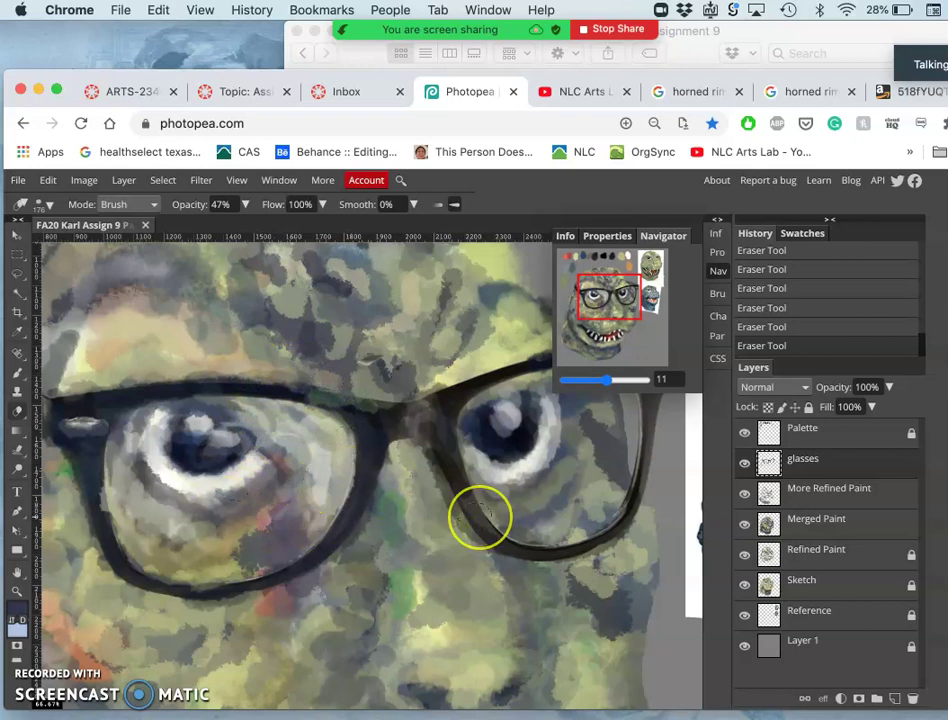
Erase lightly along the outside of the larger lens's lower frame towards the nose.
{"action": "scroll", "coordinate": [478, 517], "scroll_direction": "right", "scroll_amount": 3}
{"action": "scroll", "coordinate": [476, 517], "scroll_direction": "right", "scroll_amount": 2}
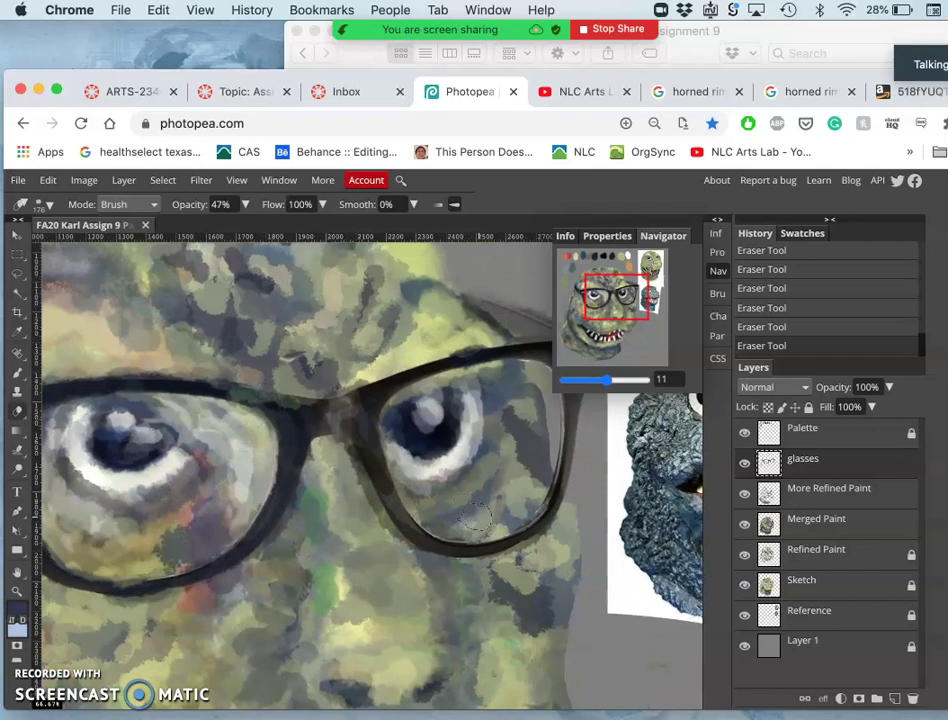
{"action": "mouse_move", "coordinate": [133, 660]}
{"action": "left_mouse_down"}
{"action": "mouse_move", "coordinate": [92, 605]}
{"action": "mouse_move", "coordinate": [159, 605]}
{"action": "left_mouse_up"}
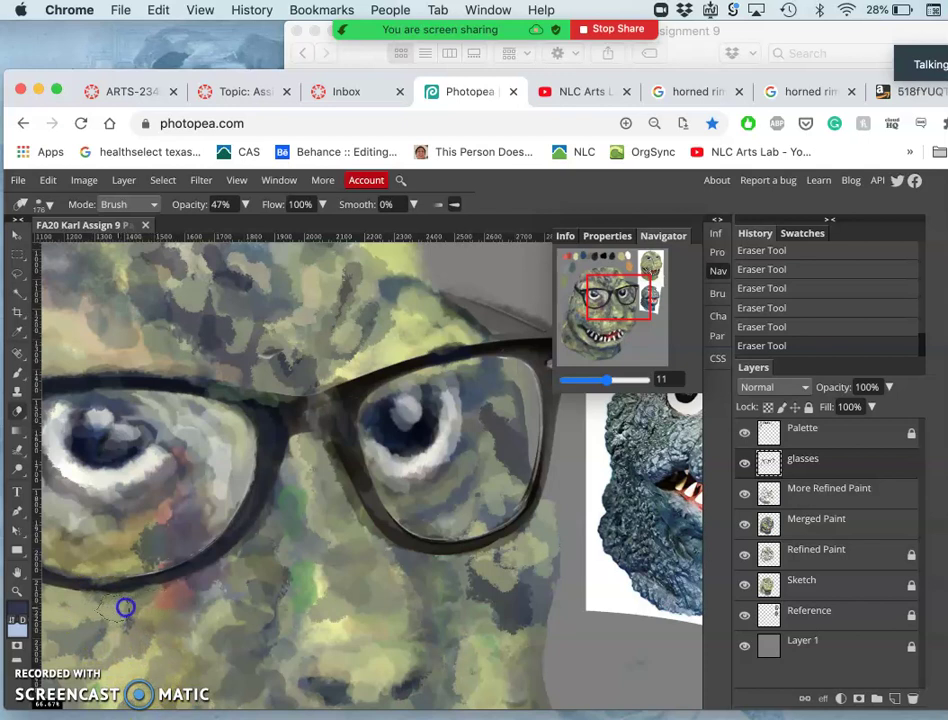
{"action": "mouse_move", "coordinate": [170, 601]}
{"action": "left_mouse_down"}
{"action": "mouse_move", "coordinate": [249, 598]}
{"action": "mouse_move", "coordinate": [313, 489]}
{"action": "left_mouse_up"}
Brush muted green sampled from the skin along the upper frame edge above the smaller eye at 17% opacity.
{"action": "scroll", "coordinate": [308, 488], "scroll_direction": "right", "scroll_amount": 1}
{"action": "scroll", "coordinate": [300, 487], "scroll_direction": "right", "scroll_amount": 4}
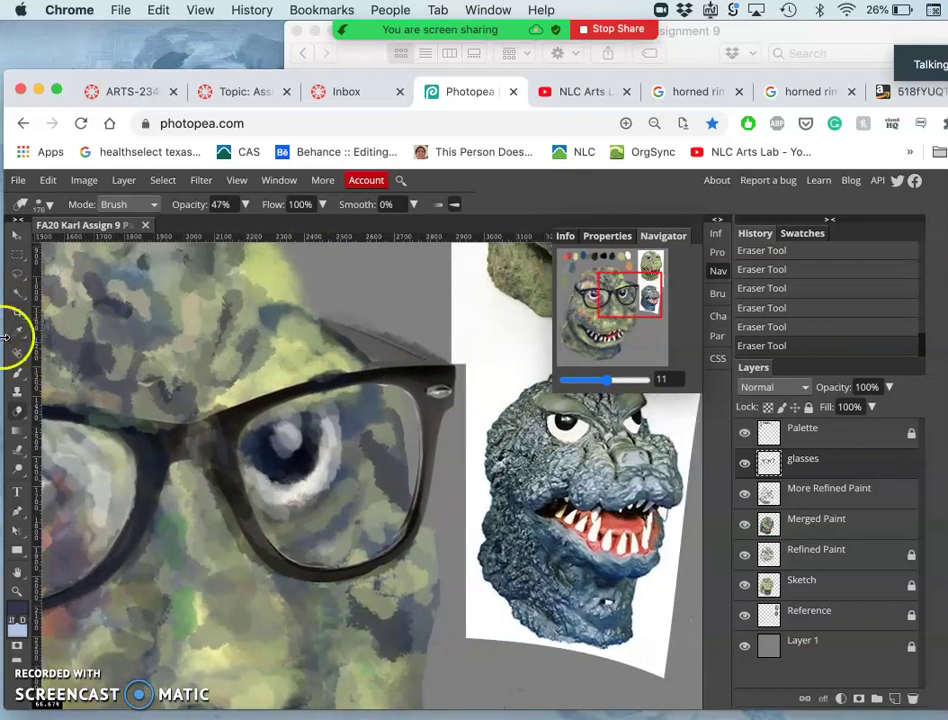
{"action": "left_click", "coordinate": [17, 372]}
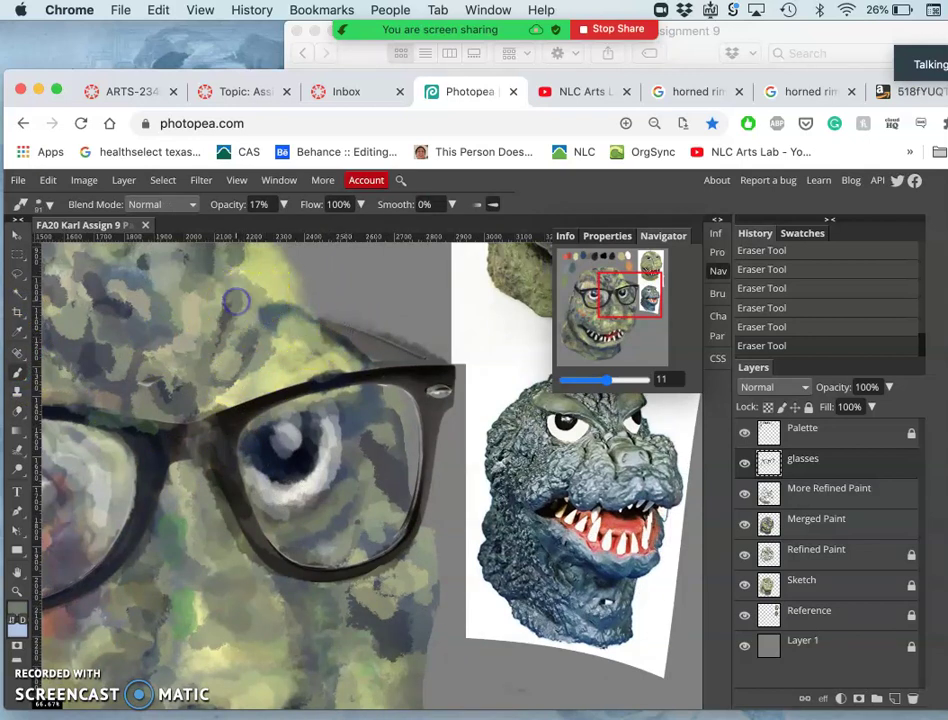
{"action": "left_click_drag", "start_coordinate": [227, 422], "coordinate": [234, 413]}
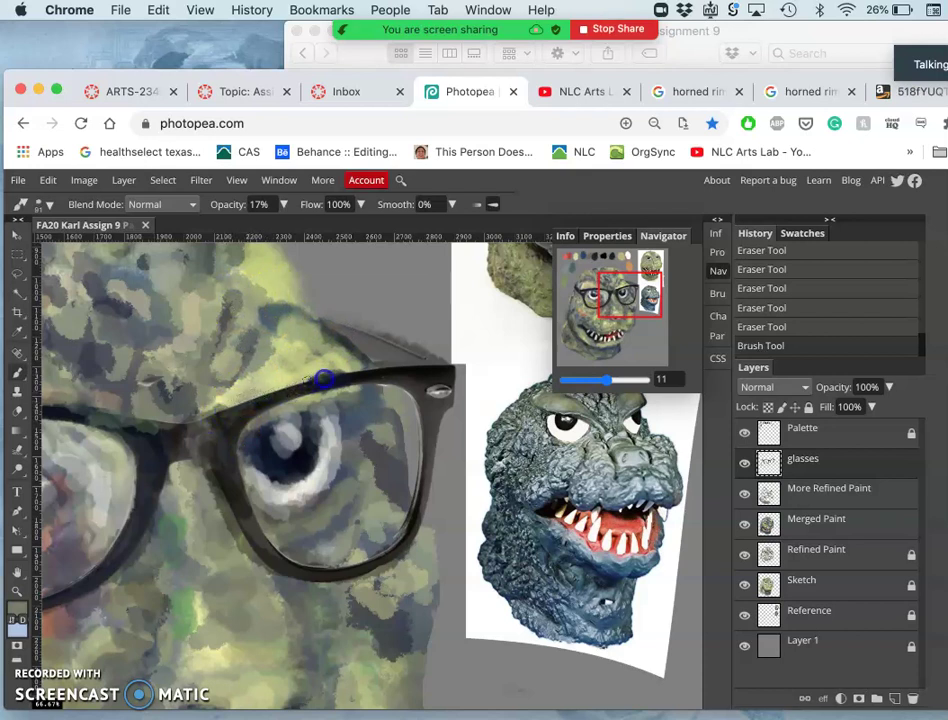
{"action": "left_click_drag", "start_coordinate": [324, 380], "coordinate": [336, 374]}
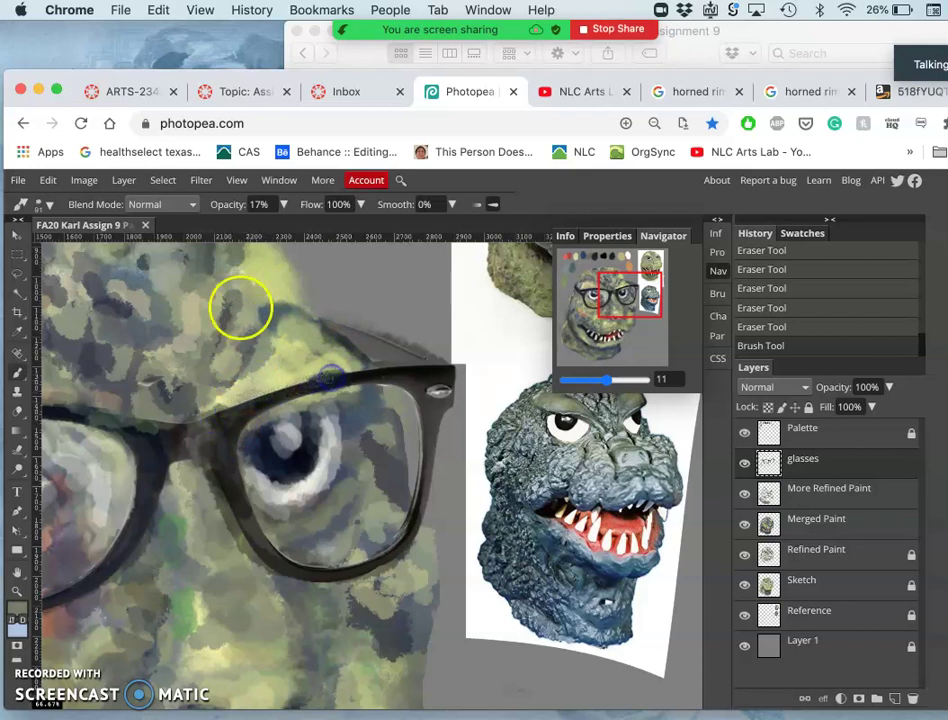
Raise the brush opacity to 52% and paint stronger skin-toned and dark strokes along the frame above the smaller eye.
{"action": "left_click", "coordinate": [284, 204]}
{"action": "left_click", "coordinate": [254, 231]}
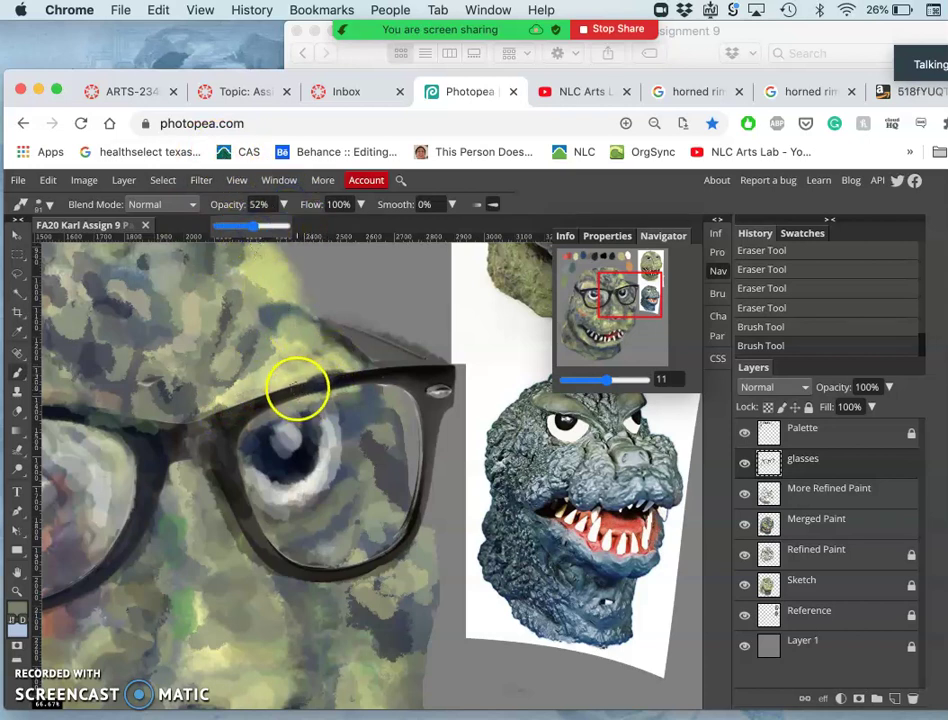
{"action": "left_click", "coordinate": [297, 388]}
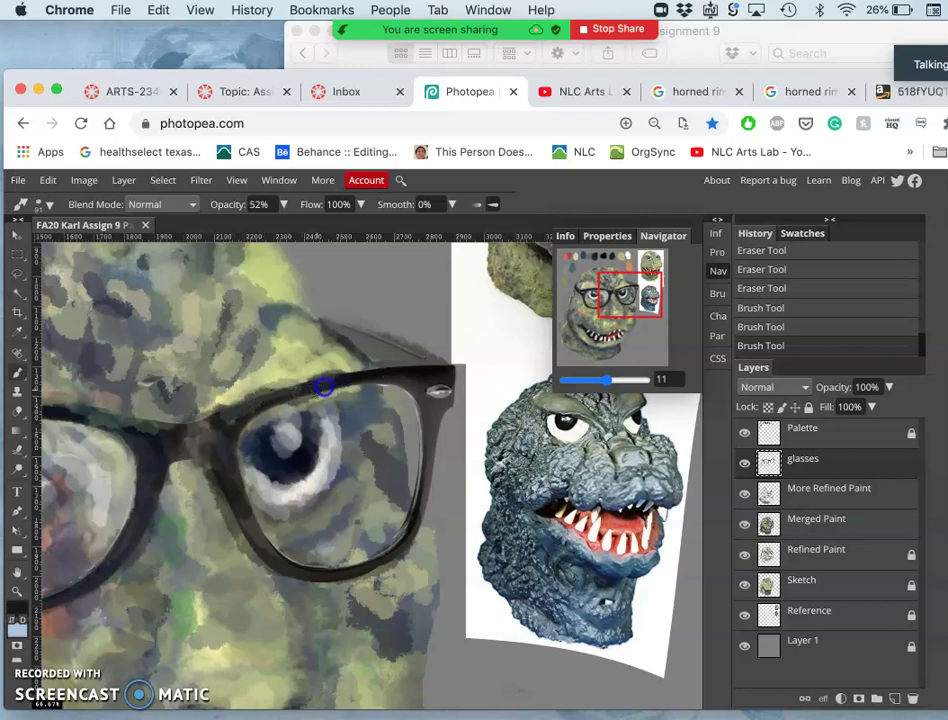
Brush sampled skin and muted green tones along the upper frame edge and the brow skin above the smaller eye at 52% opacity.
{"action": "mouse_move", "coordinate": [333, 385]}
{"action": "left_mouse_down"}
{"action": "mouse_move", "coordinate": [234, 422]}
{"action": "mouse_move", "coordinate": [283, 417]}
{"action": "mouse_move", "coordinate": [316, 386]}
{"action": "mouse_move", "coordinate": [357, 376]}
{"action": "left_mouse_up"}
{"action": "left_click", "coordinate": [235, 422], "text": "alt"}
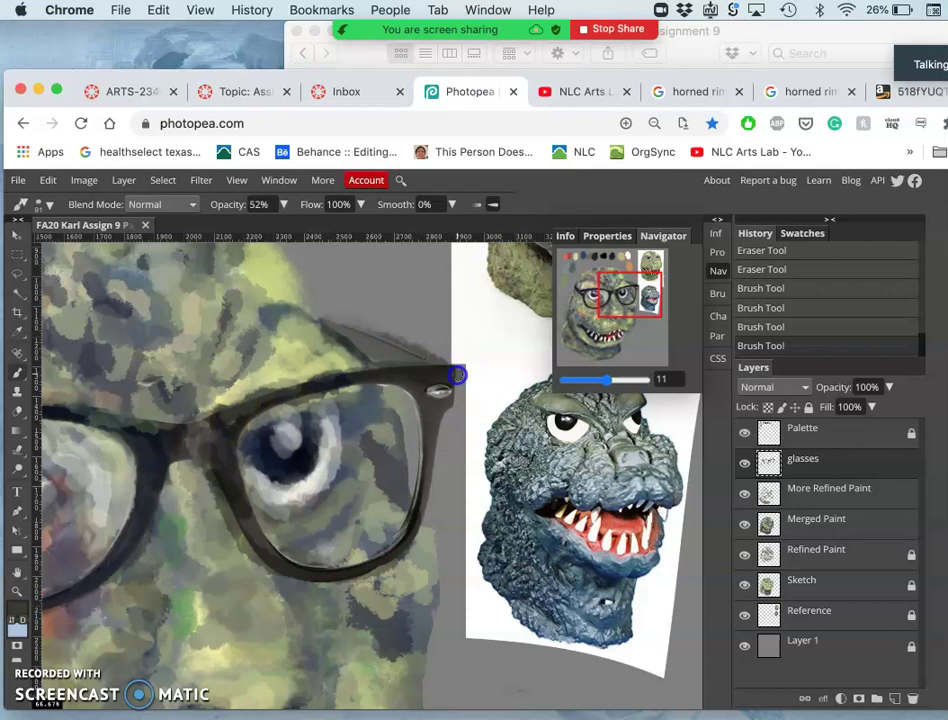
{"action": "mouse_move", "coordinate": [432, 368]}
{"action": "left_mouse_down"}
{"action": "mouse_move", "coordinate": [345, 377]}
{"action": "mouse_move", "coordinate": [321, 391]}
{"action": "mouse_move", "coordinate": [282, 363]}
{"action": "mouse_move", "coordinate": [249, 355]}
{"action": "mouse_move", "coordinate": [251, 365]}
{"action": "mouse_move", "coordinate": [283, 362]}
{"action": "mouse_move", "coordinate": [264, 365]}
{"action": "mouse_move", "coordinate": [212, 408]}
{"action": "mouse_move", "coordinate": [229, 360]}
{"action": "left_mouse_up"}
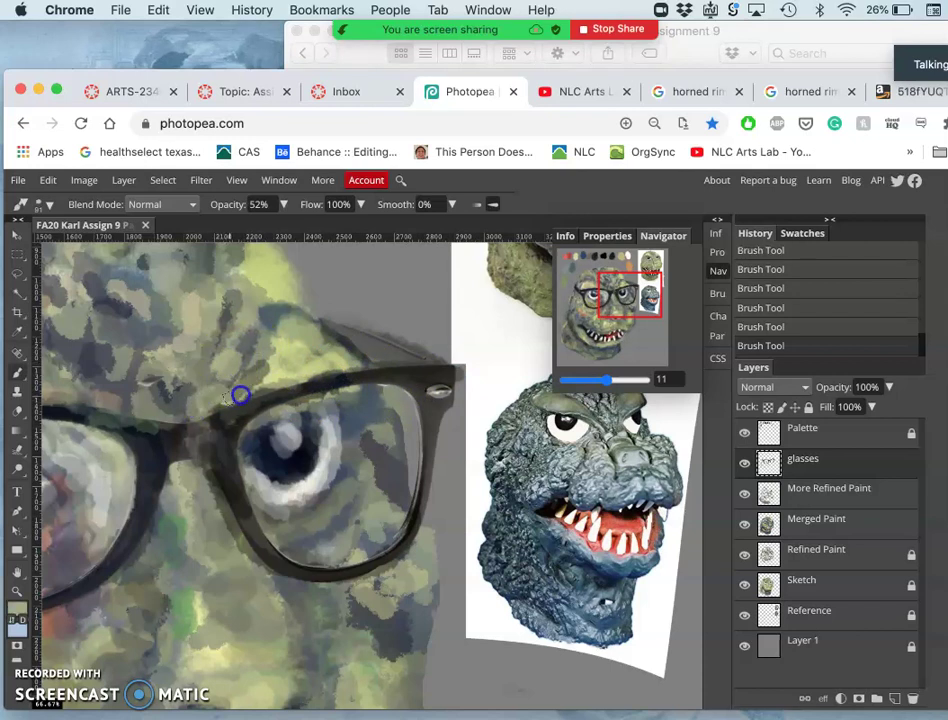
{"action": "mouse_move", "coordinate": [281, 372]}
{"action": "left_mouse_down"}
{"action": "mouse_move", "coordinate": [283, 336]}
{"action": "mouse_move", "coordinate": [236, 316]}
{"action": "mouse_move", "coordinate": [240, 303]}
{"action": "mouse_move", "coordinate": [197, 395]}
{"action": "left_mouse_up"}
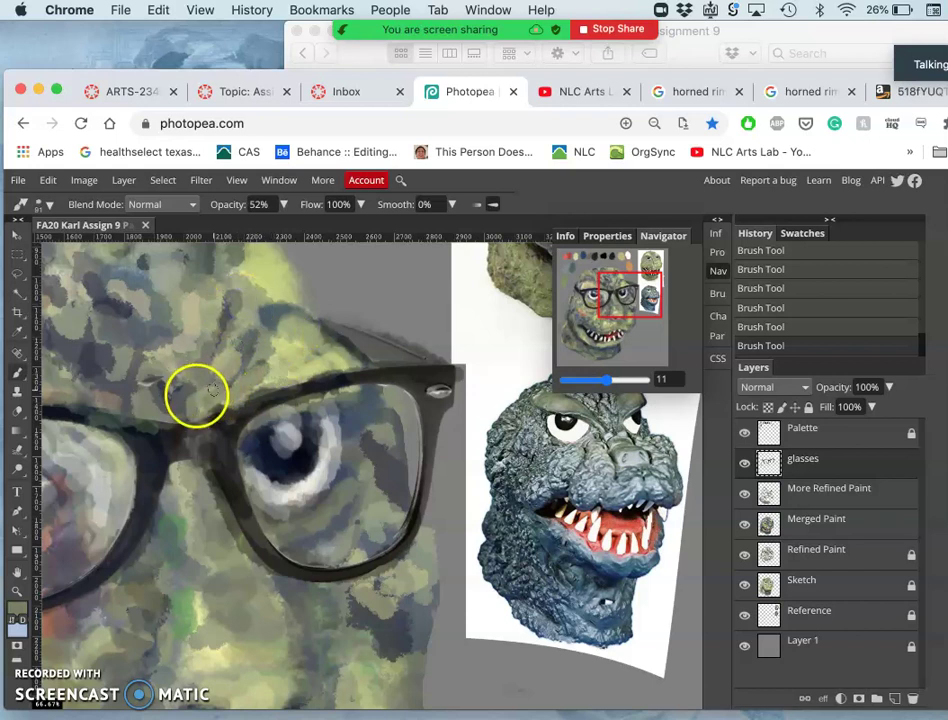
{"action": "left_click", "coordinate": [196, 395]}
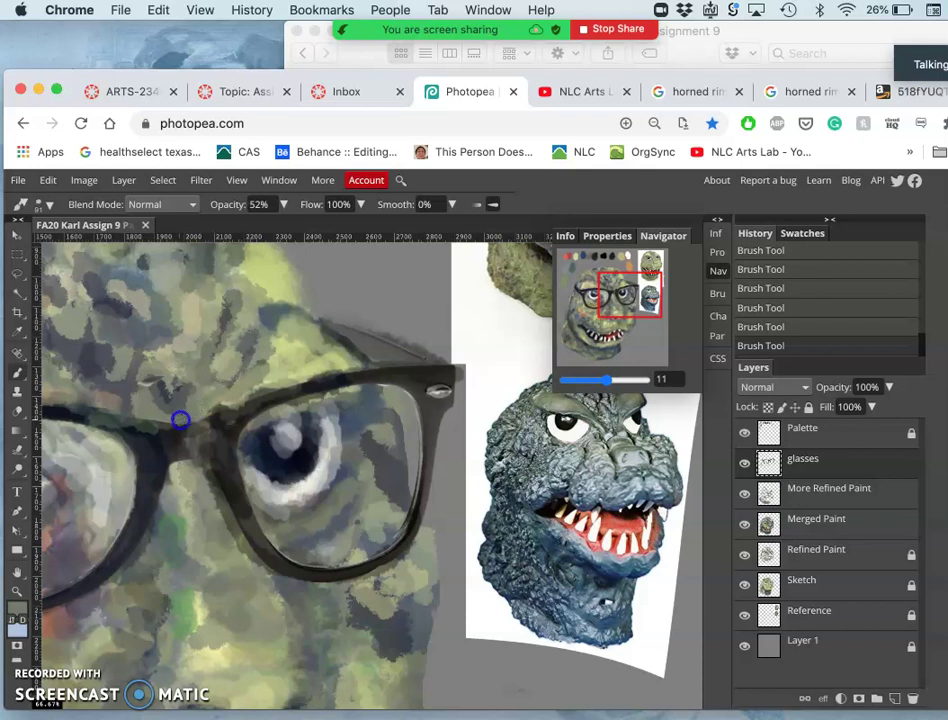
Undo the last stroke over the smaller lens's inner upper corner and repaint the brow skin and frame edge there with grey-green.
{"action": "mouse_move", "coordinate": [230, 378]}
{"action": "left_mouse_down"}
{"action": "mouse_move", "coordinate": [259, 397]}
{"action": "mouse_move", "coordinate": [273, 423]}
{"action": "mouse_move", "coordinate": [237, 428]}
{"action": "left_mouse_up"}
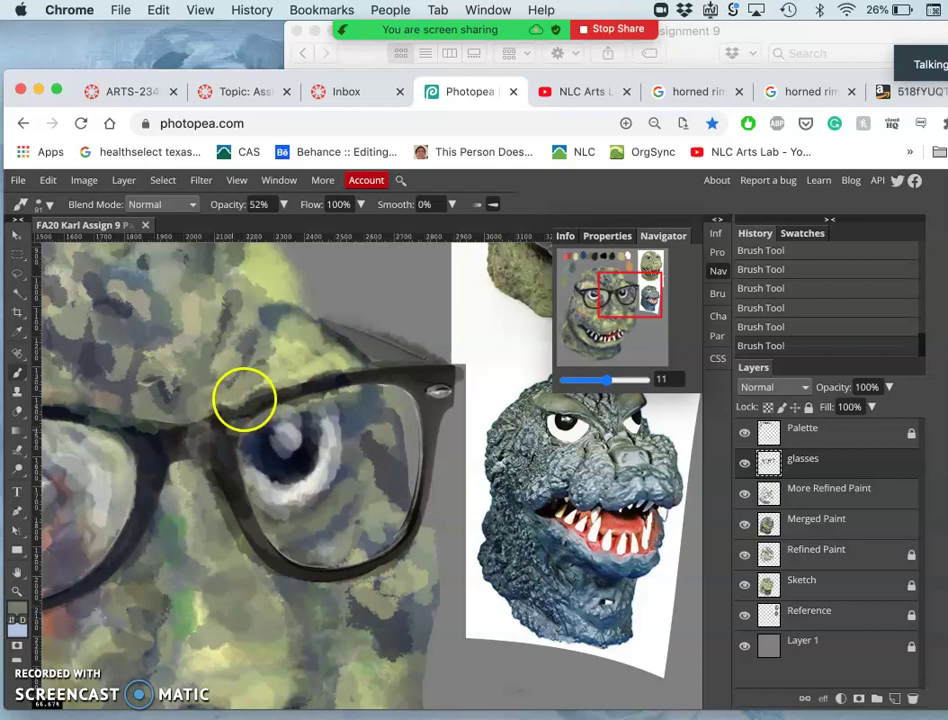
{"action": "key", "text": "super+z"}
{"action": "left_click_drag", "start_coordinate": [221, 404], "coordinate": [221, 405]}
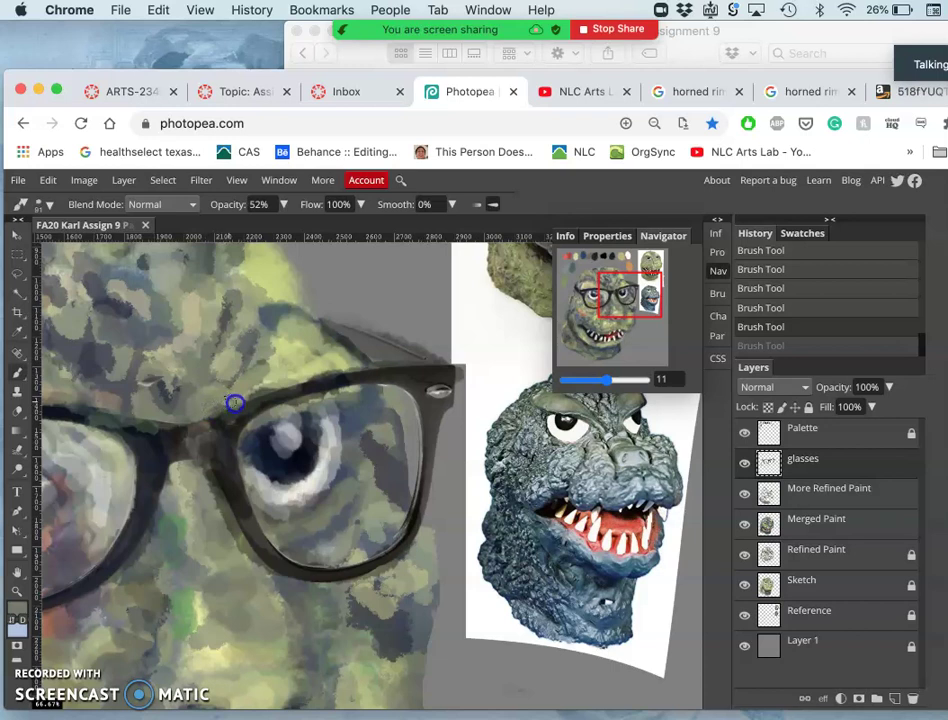
{"action": "left_click_drag", "start_coordinate": [218, 405], "coordinate": [261, 389]}
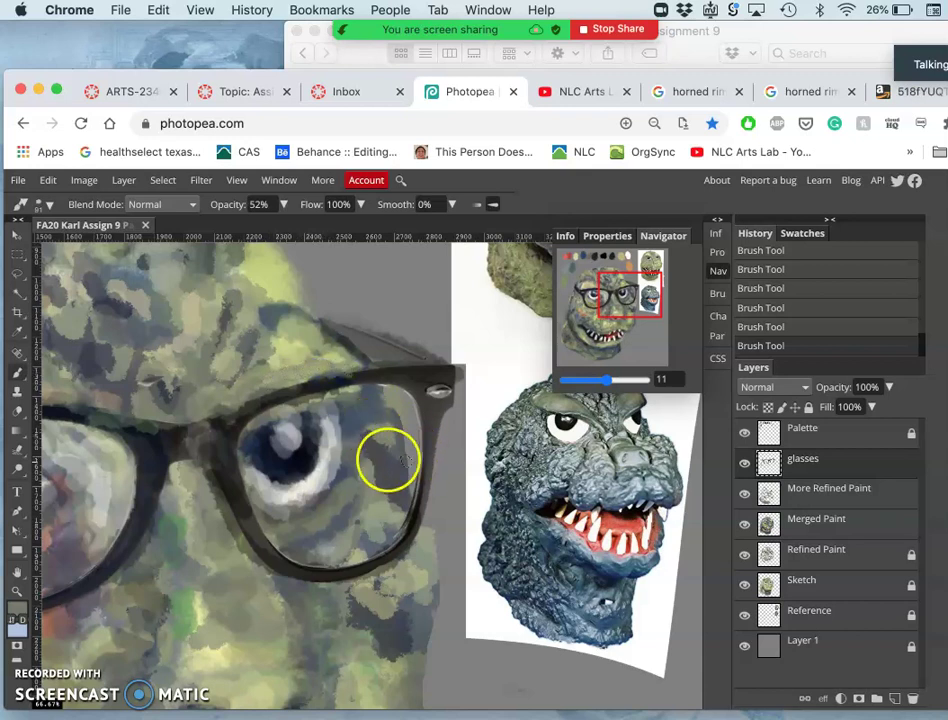
Paint blue-grey and pale grey reflection strokes across the smaller lens around the eye.
{"action": "left_click_drag", "start_coordinate": [284, 339], "coordinate": [269, 320]}
{"action": "mouse_move", "coordinate": [336, 399]}
{"action": "left_mouse_down"}
{"action": "mouse_move", "coordinate": [349, 417]}
{"action": "mouse_move", "coordinate": [349, 400]}
{"action": "mouse_move", "coordinate": [344, 407]}
{"action": "left_mouse_up"}
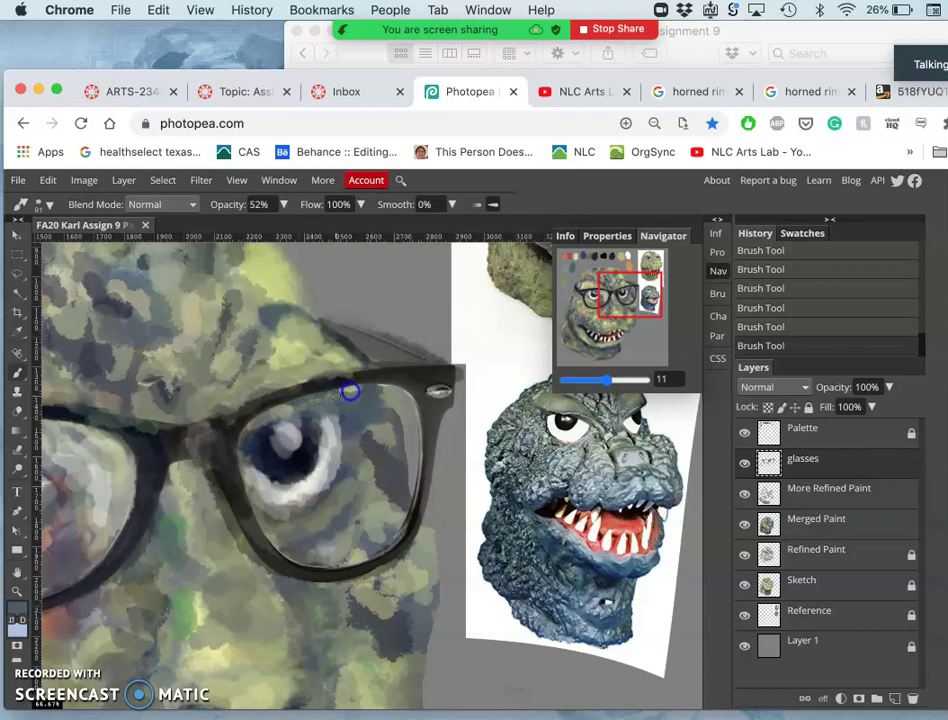
{"action": "left_click_drag", "start_coordinate": [340, 438], "coordinate": [327, 452]}
{"action": "mouse_move", "coordinate": [350, 401]}
{"action": "left_mouse_down"}
{"action": "mouse_move", "coordinate": [266, 422]}
{"action": "mouse_move", "coordinate": [346, 405]}
{"action": "mouse_move", "coordinate": [364, 477]}
{"action": "mouse_move", "coordinate": [396, 473]}
{"action": "mouse_move", "coordinate": [399, 509]}
{"action": "mouse_move", "coordinate": [384, 537]}
{"action": "mouse_move", "coordinate": [363, 545]}
{"action": "mouse_move", "coordinate": [342, 500]}
{"action": "mouse_move", "coordinate": [296, 514]}
{"action": "mouse_move", "coordinate": [307, 495]}
{"action": "mouse_move", "coordinate": [331, 501]}
{"action": "mouse_move", "coordinate": [342, 525]}
{"action": "mouse_move", "coordinate": [333, 543]}
{"action": "mouse_move", "coordinate": [339, 529]}
{"action": "mouse_move", "coordinate": [309, 533]}
{"action": "left_mouse_up"}
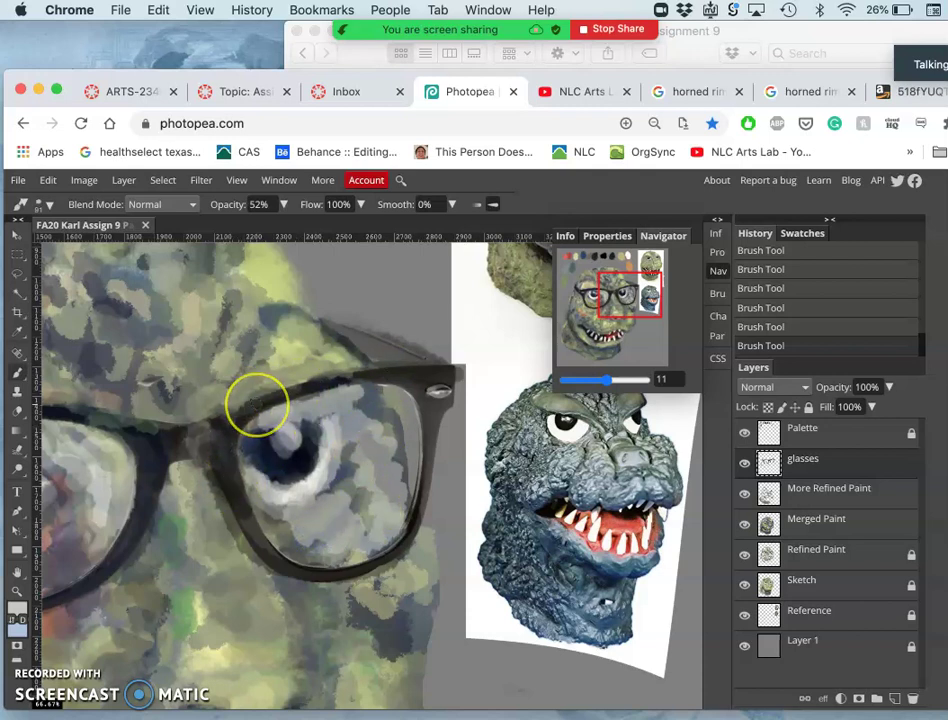
Retouch the eye's pale rim and the lens around it with light greys sampled from the smaller eye.
{"action": "scroll", "coordinate": [258, 405], "scroll_direction": "down", "scroll_amount": 2}
{"action": "scroll", "coordinate": [258, 405], "scroll_direction": "right", "scroll_amount": 2}
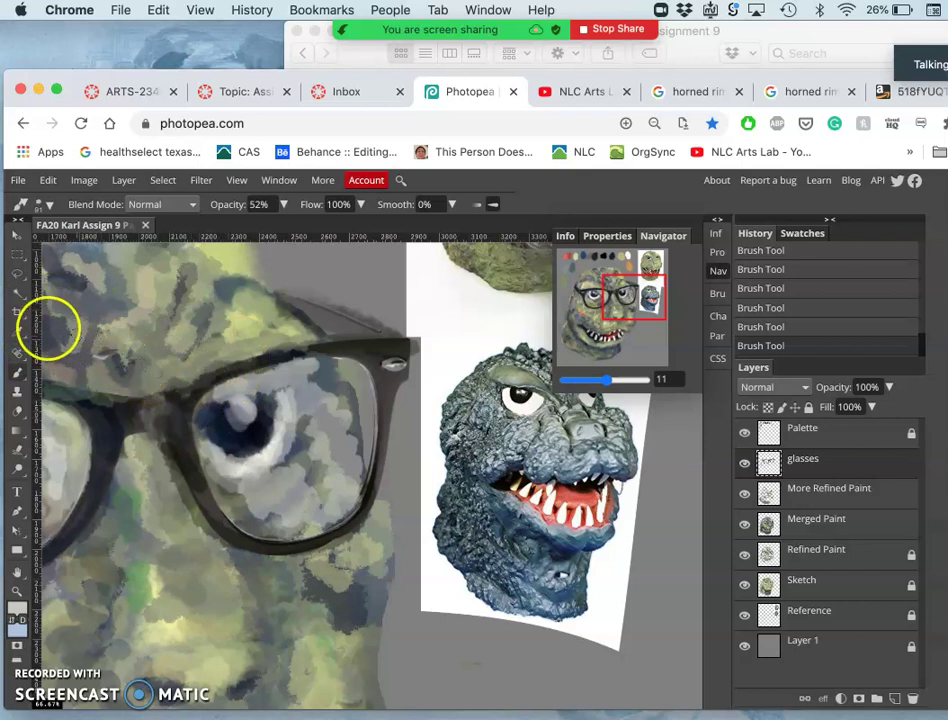
{"action": "left_click", "coordinate": [266, 431], "text": "alt"}
{"action": "left_click", "coordinate": [219, 459], "text": "alt"}
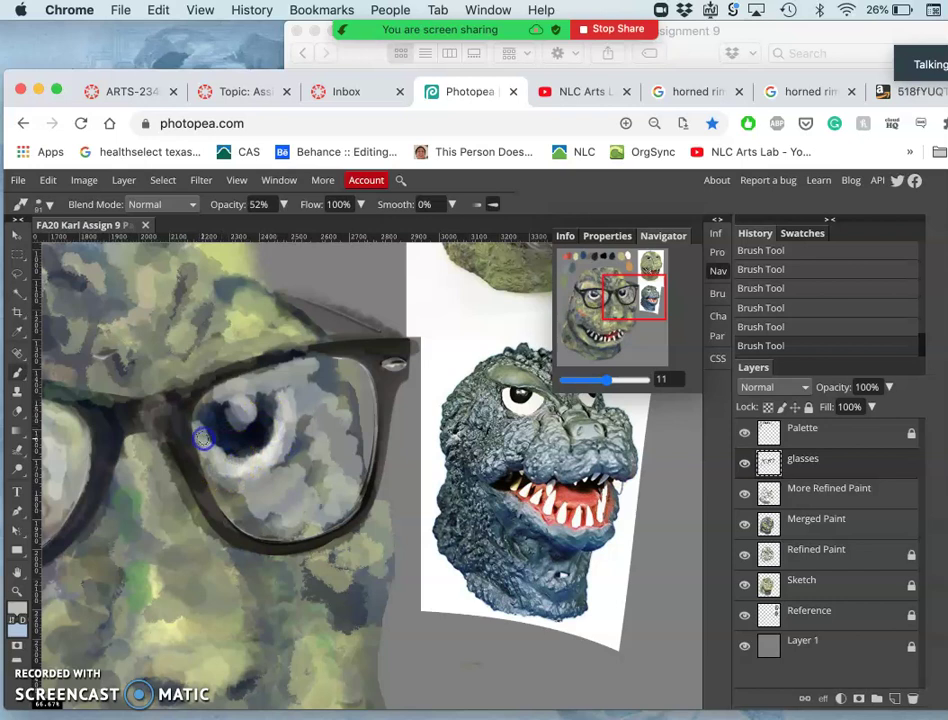
{"action": "mouse_move", "coordinate": [203, 438]}
{"action": "left_mouse_down"}
{"action": "mouse_move", "coordinate": [258, 419]}
{"action": "mouse_move", "coordinate": [218, 461]}
{"action": "mouse_move", "coordinate": [254, 461]}
{"action": "mouse_move", "coordinate": [310, 374]}
{"action": "left_mouse_up"}
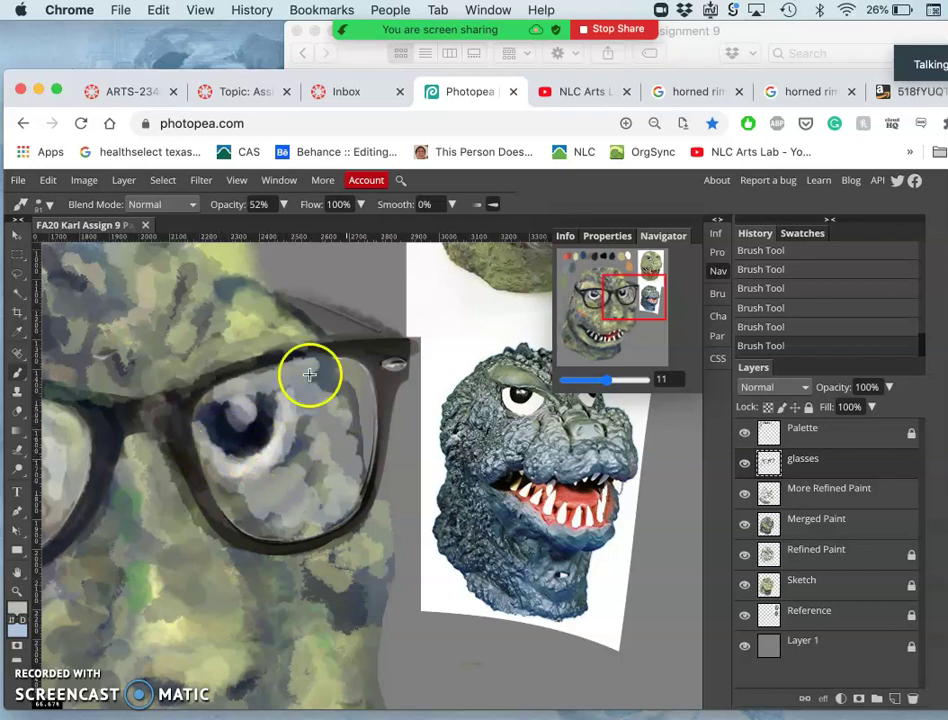
Darken the temple arm behind the smaller lens and redefine the brow and upper frame edge with sampled green and near-black strokes.
{"action": "left_click", "coordinate": [229, 294], "text": "alt"}
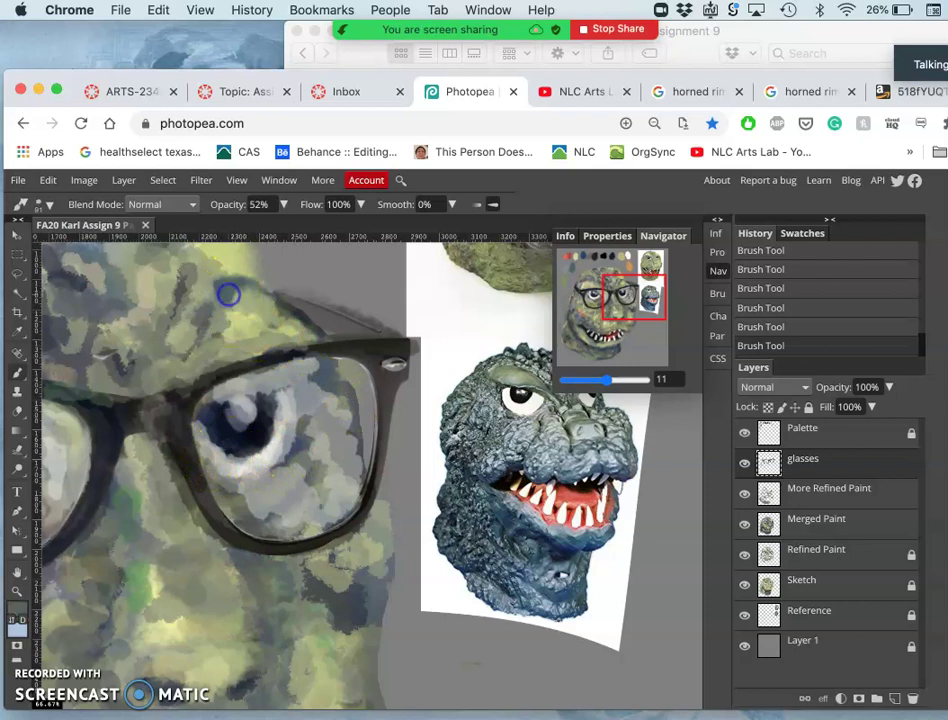
{"action": "mouse_move", "coordinate": [228, 294]}
{"action": "left_mouse_down"}
{"action": "mouse_move", "coordinate": [324, 334]}
{"action": "mouse_move", "coordinate": [361, 357]}
{"action": "left_mouse_up"}
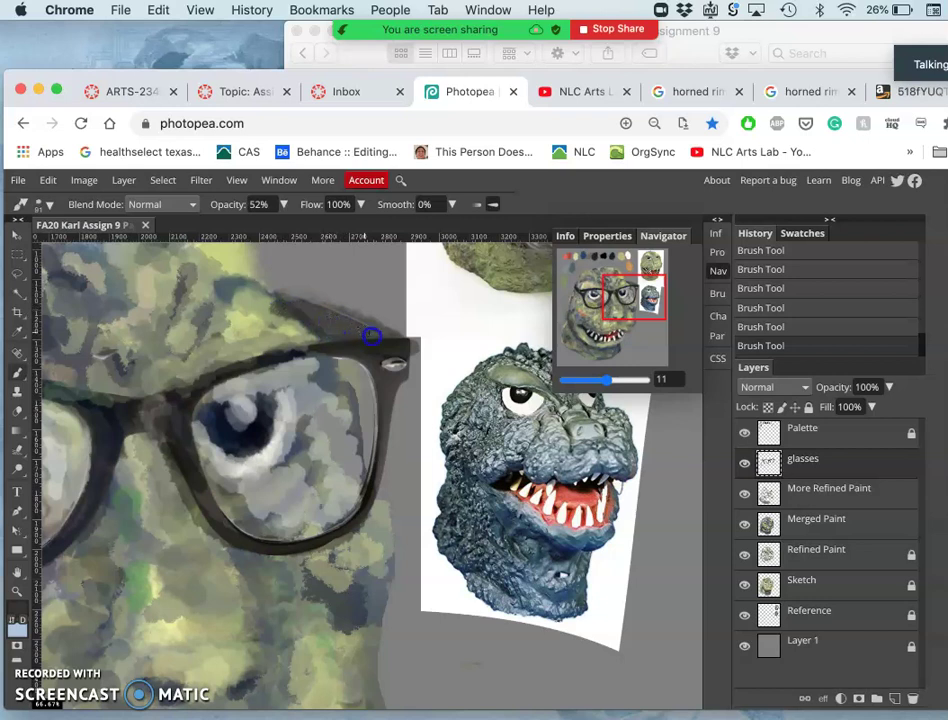
{"action": "left_click", "coordinate": [290, 328], "text": "alt"}
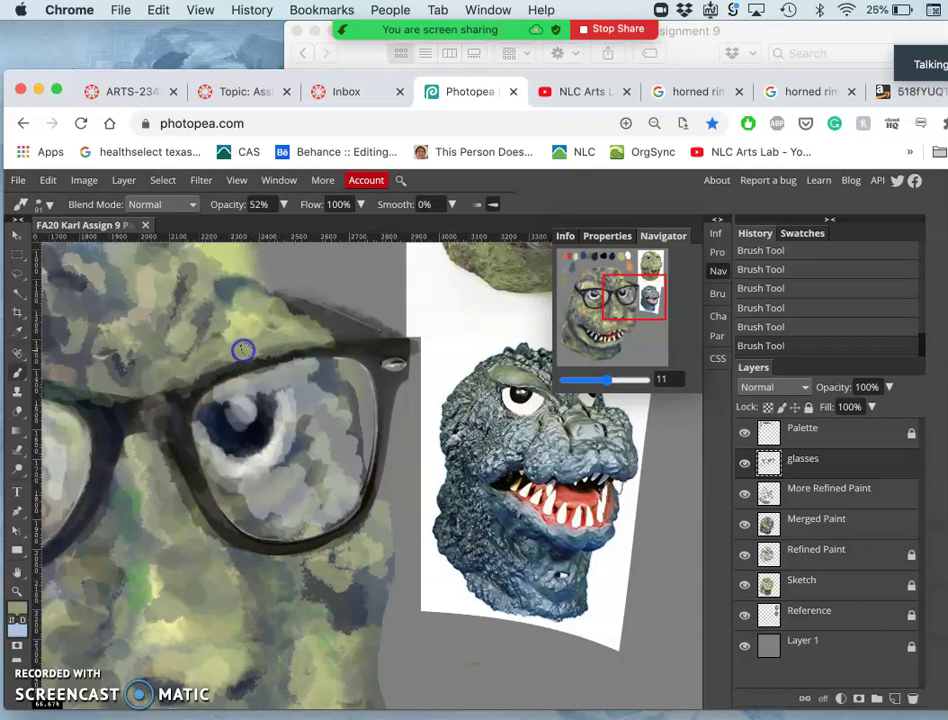
{"action": "mouse_move", "coordinate": [243, 349]}
{"action": "left_mouse_down"}
{"action": "mouse_move", "coordinate": [226, 387]}
{"action": "mouse_move", "coordinate": [226, 372]}
{"action": "mouse_move", "coordinate": [260, 353]}
{"action": "mouse_move", "coordinate": [268, 360]}
{"action": "left_mouse_up"}
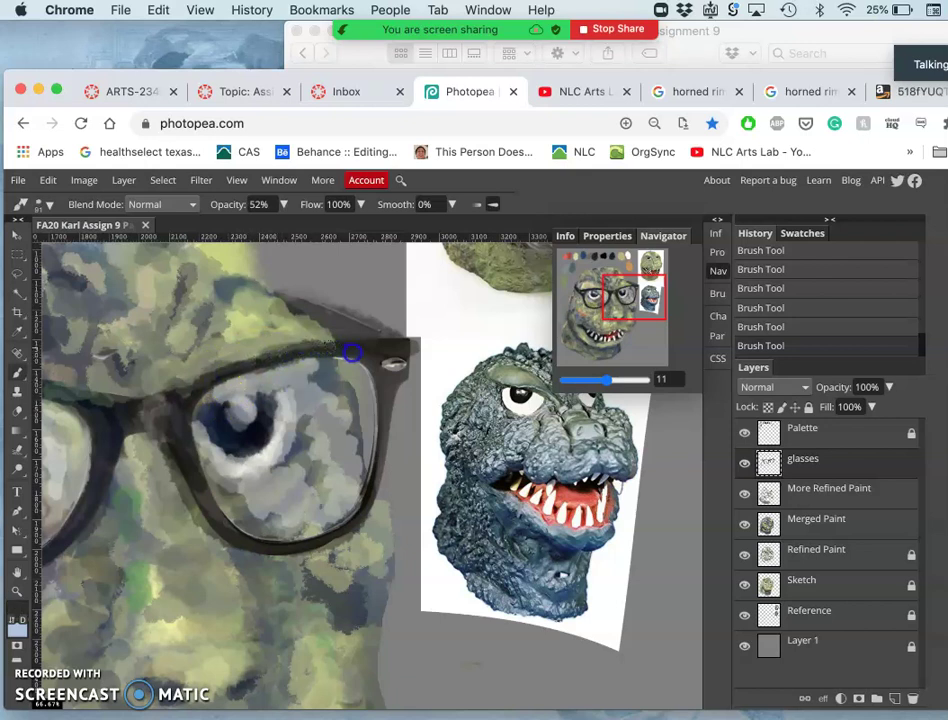
{"action": "mouse_move", "coordinate": [440, 360]}
{"action": "left_mouse_down"}
{"action": "mouse_move", "coordinate": [375, 379]}
{"action": "mouse_move", "coordinate": [285, 329]}
{"action": "mouse_move", "coordinate": [270, 328]}
{"action": "mouse_move", "coordinate": [262, 357]}
{"action": "left_mouse_up"}
Brush sampled grey into the smaller lens above and around the eye, and retouch the frame's outer upper corner with near-black.
{"action": "left_click", "coordinate": [296, 394], "text": "alt"}
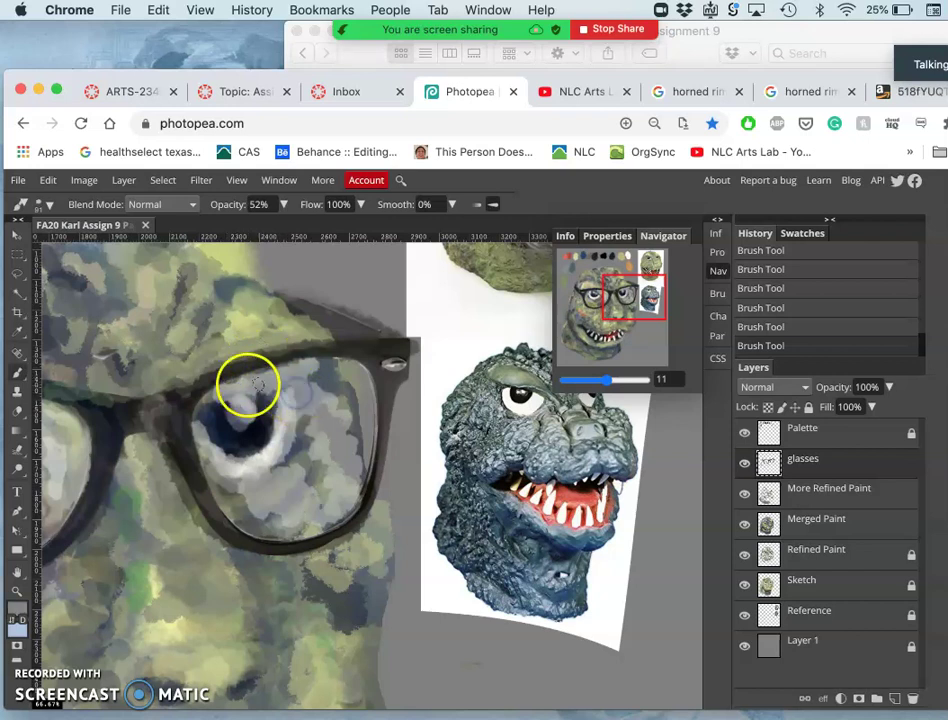
{"action": "left_click_drag", "start_coordinate": [242, 387], "coordinate": [236, 388]}
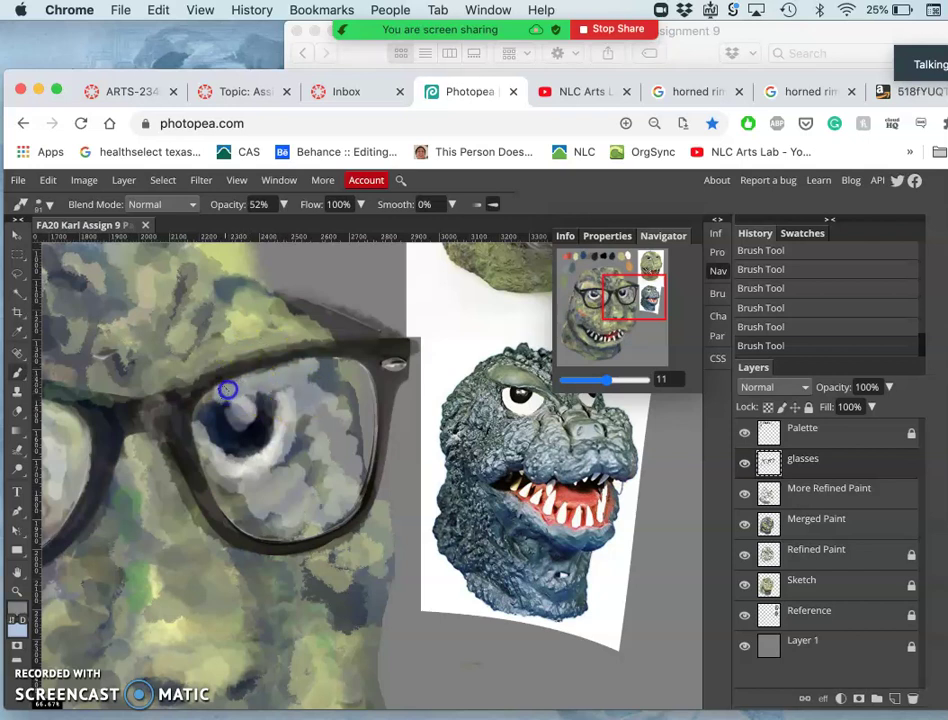
{"action": "mouse_move", "coordinate": [335, 369]}
{"action": "left_mouse_down"}
{"action": "mouse_move", "coordinate": [380, 414]}
{"action": "mouse_move", "coordinate": [372, 462]}
{"action": "mouse_move", "coordinate": [388, 447]}
{"action": "mouse_move", "coordinate": [369, 389]}
{"action": "mouse_move", "coordinate": [398, 378]}
{"action": "mouse_move", "coordinate": [398, 370]}
{"action": "mouse_move", "coordinate": [387, 447]}
{"action": "mouse_move", "coordinate": [329, 530]}
{"action": "mouse_move", "coordinate": [269, 543]}
{"action": "mouse_move", "coordinate": [204, 495]}
{"action": "mouse_move", "coordinate": [237, 459]}
{"action": "left_mouse_up"}
{"action": "mouse_move", "coordinate": [404, 363]}
{"action": "left_mouse_down"}
{"action": "mouse_move", "coordinate": [357, 350]}
{"action": "mouse_move", "coordinate": [374, 412]}
{"action": "mouse_move", "coordinate": [371, 483]}
{"action": "left_mouse_up"}
{"action": "left_click", "coordinate": [355, 345]}
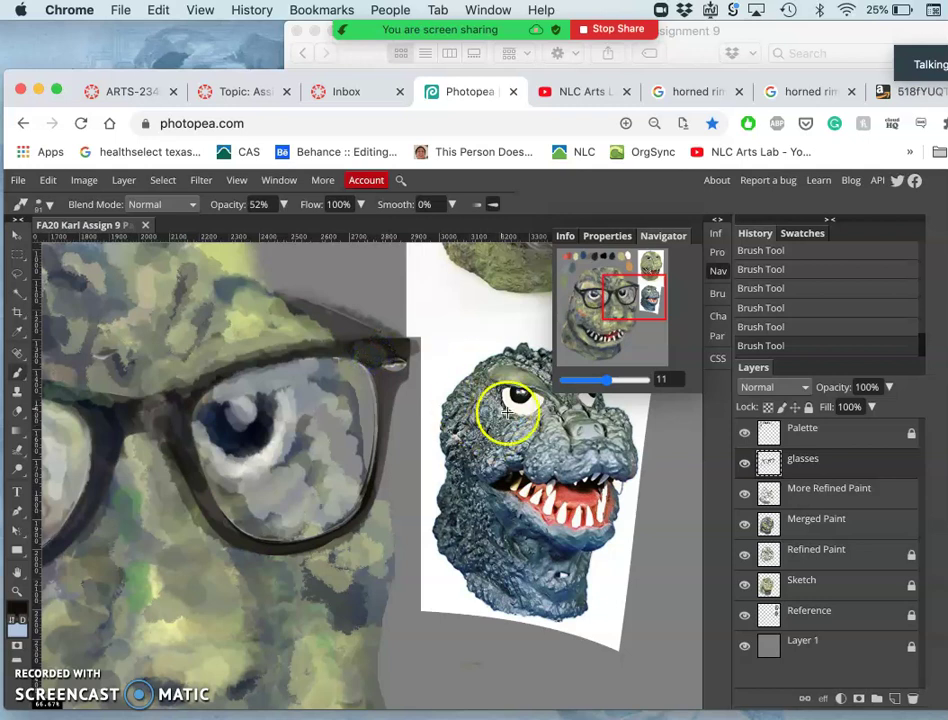
Sample dark blue from the blue Godzilla reference and brush it onto the frame's outer corner and side by the hinge.
{"action": "left_click", "coordinate": [523, 524], "text": "alt"}
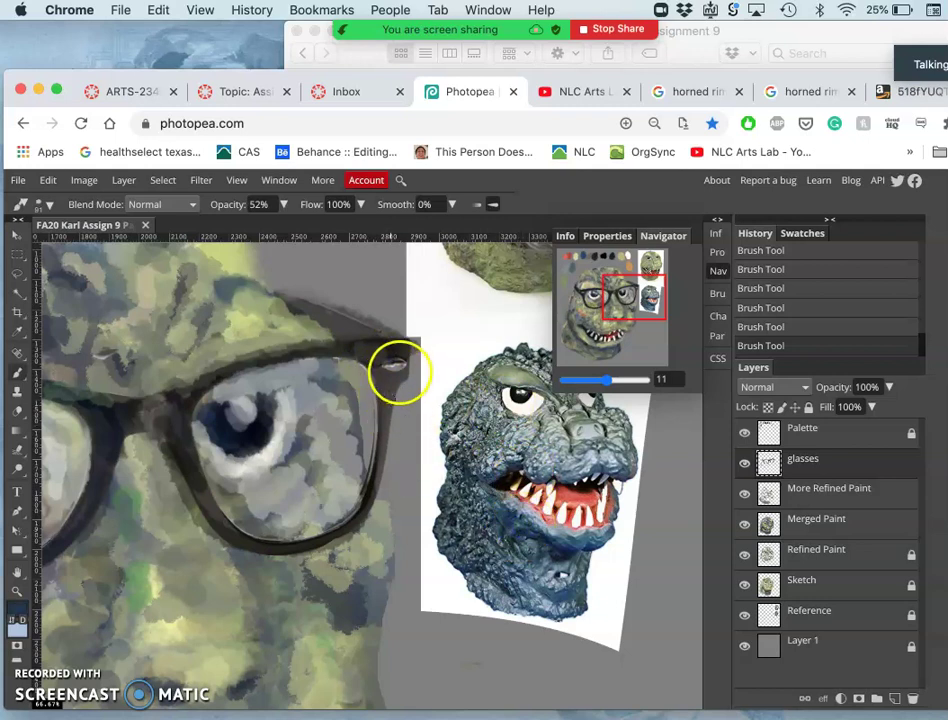
{"action": "left_click", "coordinate": [399, 369]}
{"action": "mouse_move", "coordinate": [392, 338]}
{"action": "left_mouse_down"}
{"action": "mouse_move", "coordinate": [384, 341]}
{"action": "mouse_move", "coordinate": [391, 401]}
{"action": "mouse_move", "coordinate": [385, 382]}
{"action": "left_mouse_up"}
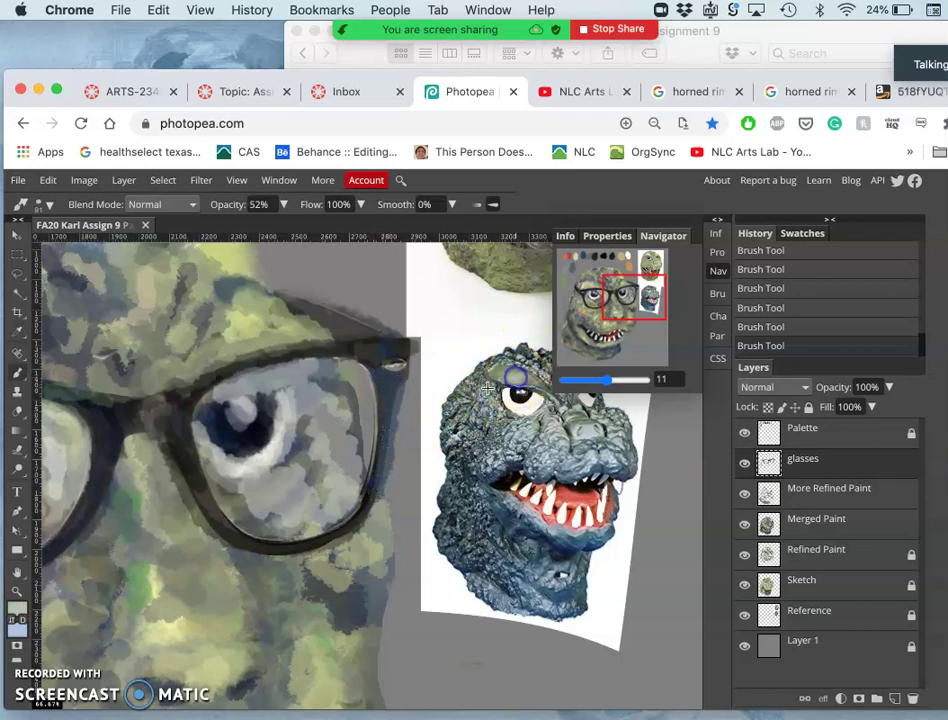
Undo the pale green stroke on the temple arm and paint a pale green highlight on the frame corner beside the metal hinge.
{"action": "left_click_drag", "start_coordinate": [392, 363], "coordinate": [351, 329]}
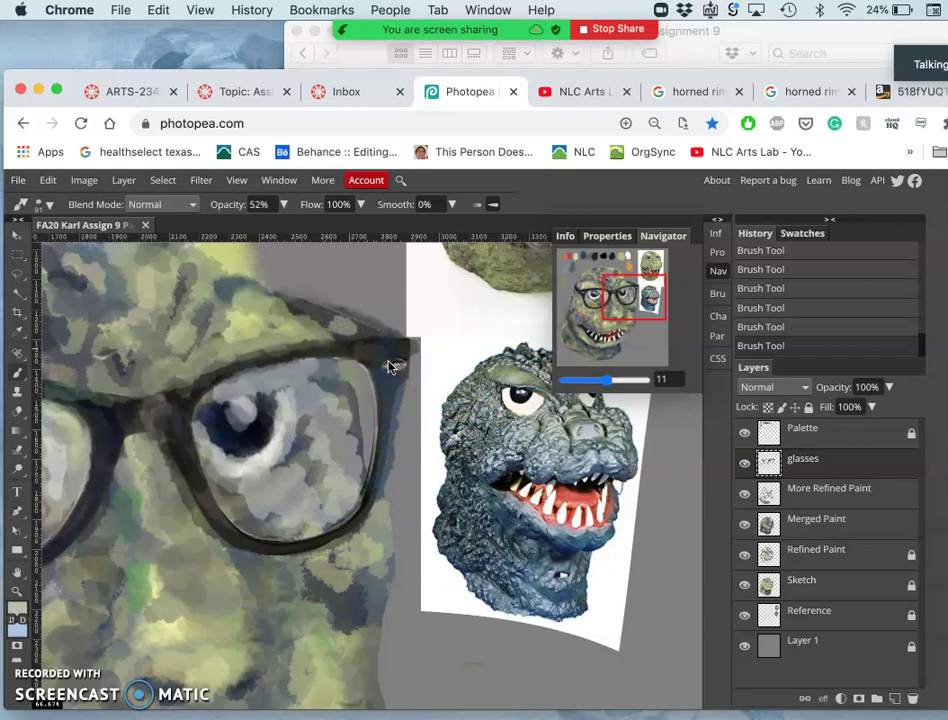
{"action": "key", "text": "super+z"}
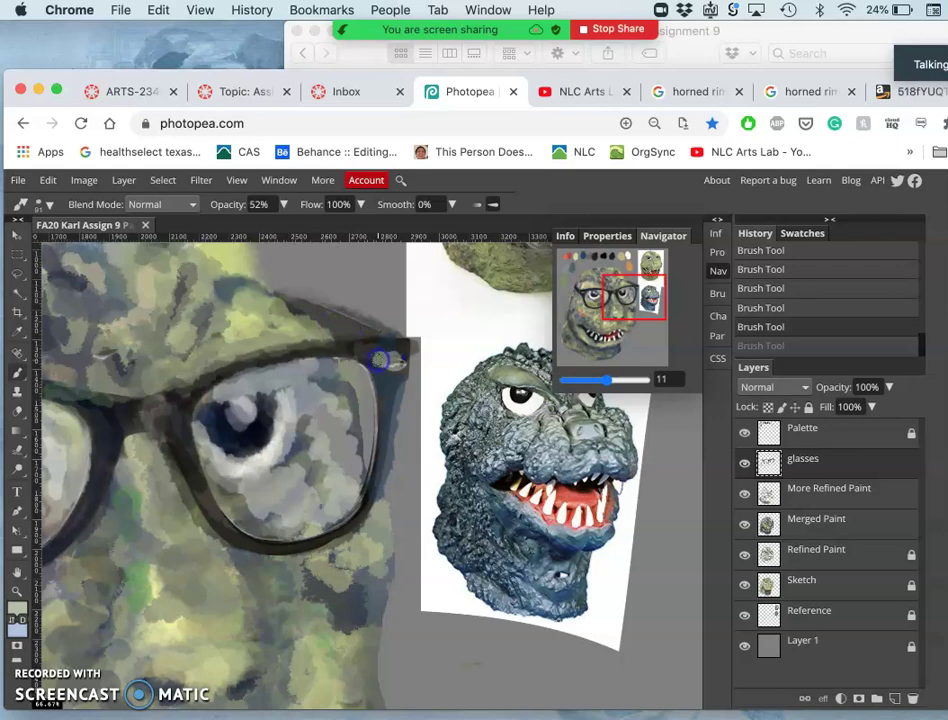
{"action": "key", "text": "super+shift+z"}
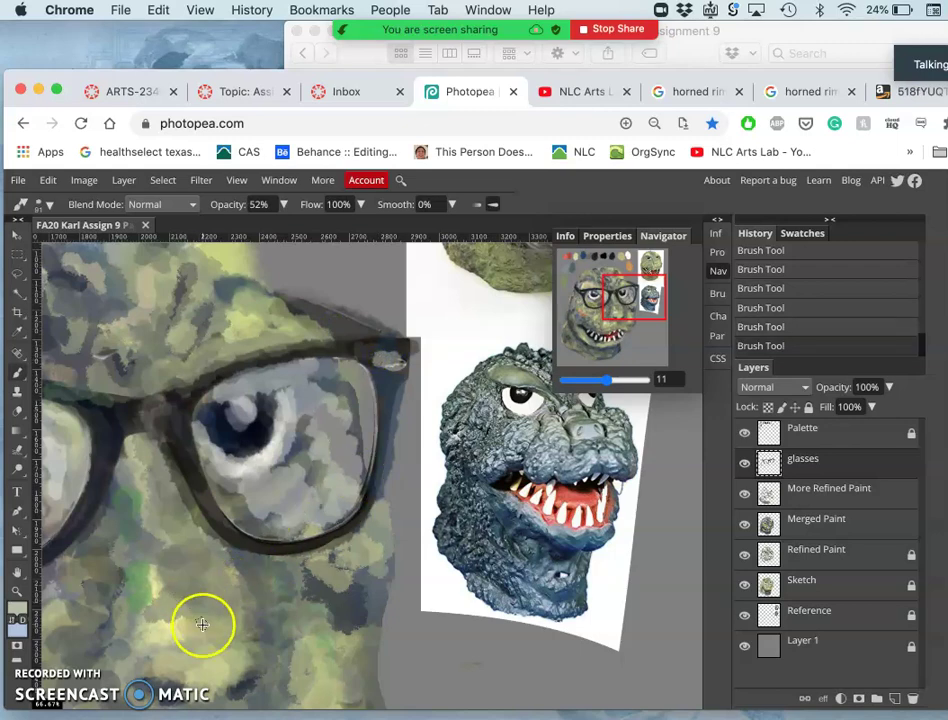
Sample orange from the cheek and paint a short accent on the smaller lens's inner frame beside the nose.
{"action": "scroll", "coordinate": [202, 628], "scroll_direction": "down", "scroll_amount": 10}
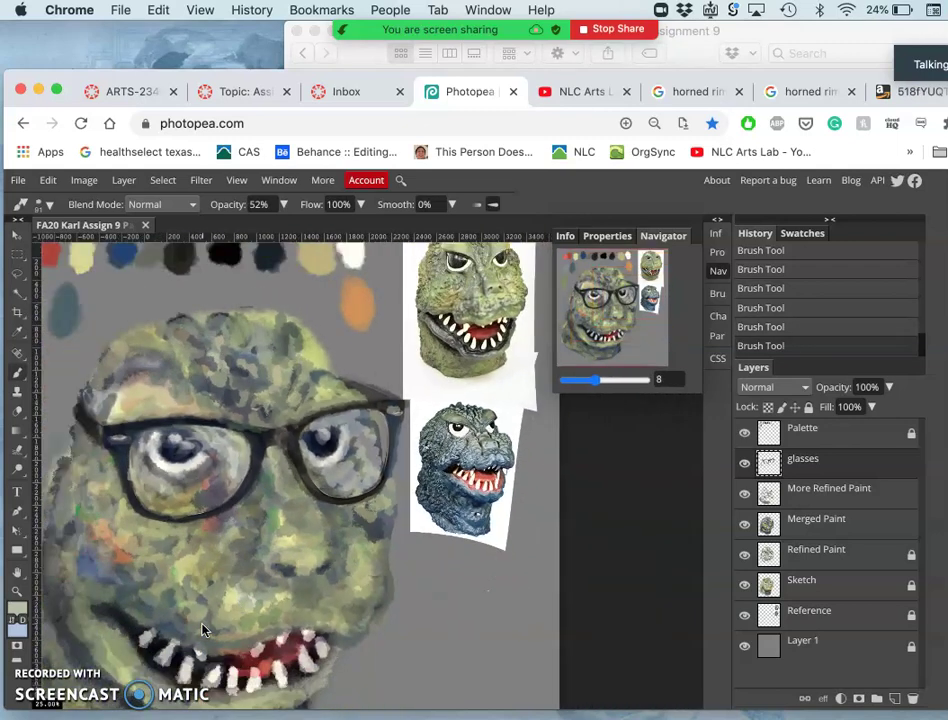
{"action": "scroll", "coordinate": [228, 627], "scroll_direction": "left", "scroll_amount": 3}
{"action": "left_click", "coordinate": [250, 497], "text": "alt"}
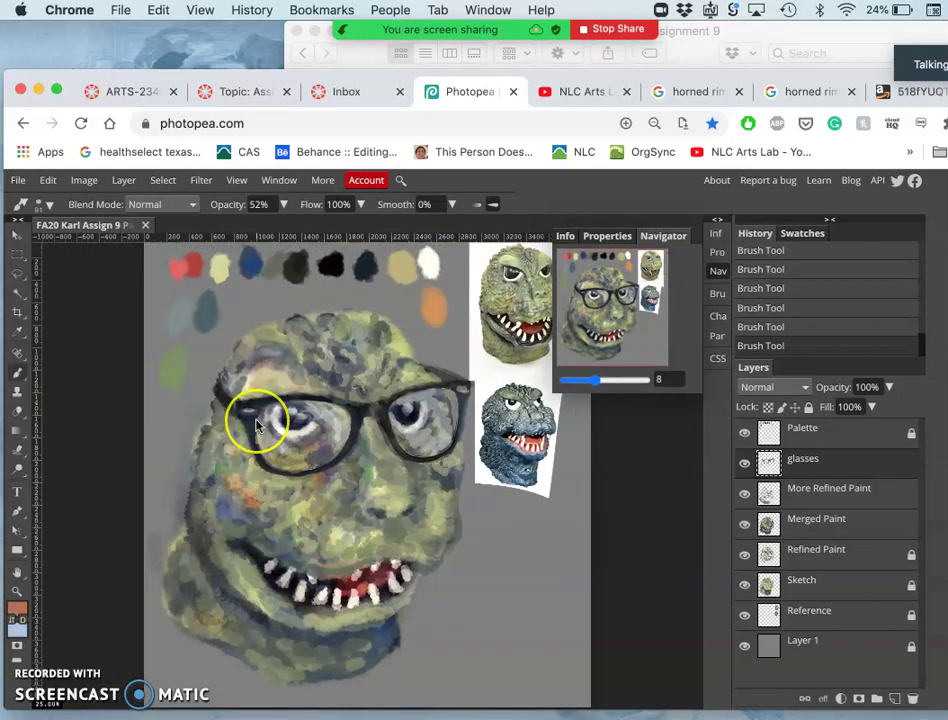
{"action": "scroll", "coordinate": [256, 425], "scroll_direction": "up", "scroll_amount": 8}
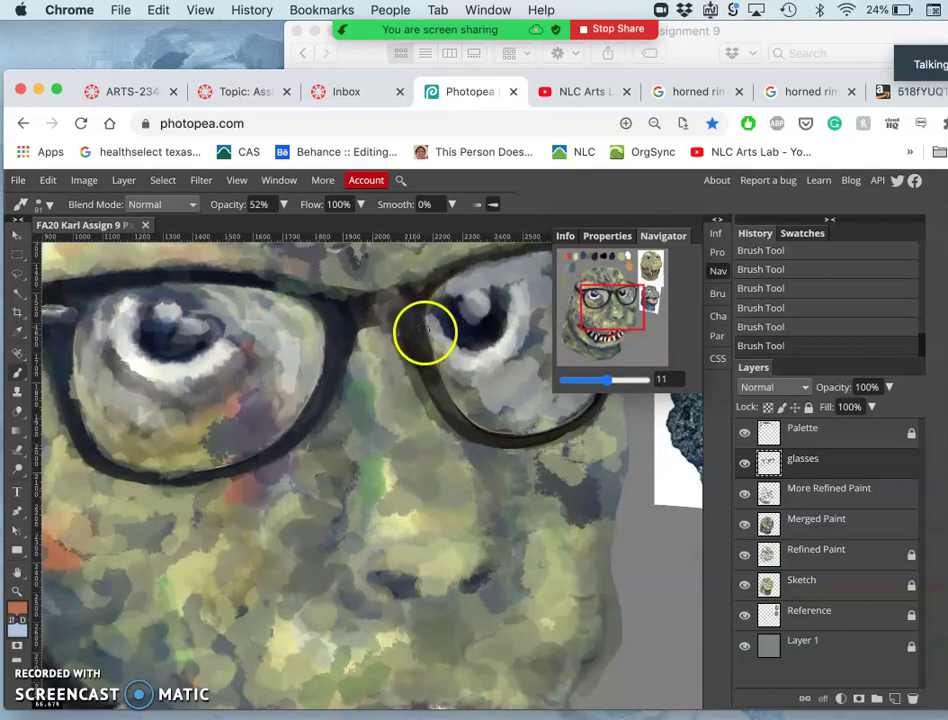
{"action": "left_click_drag", "start_coordinate": [425, 330], "coordinate": [436, 373]}
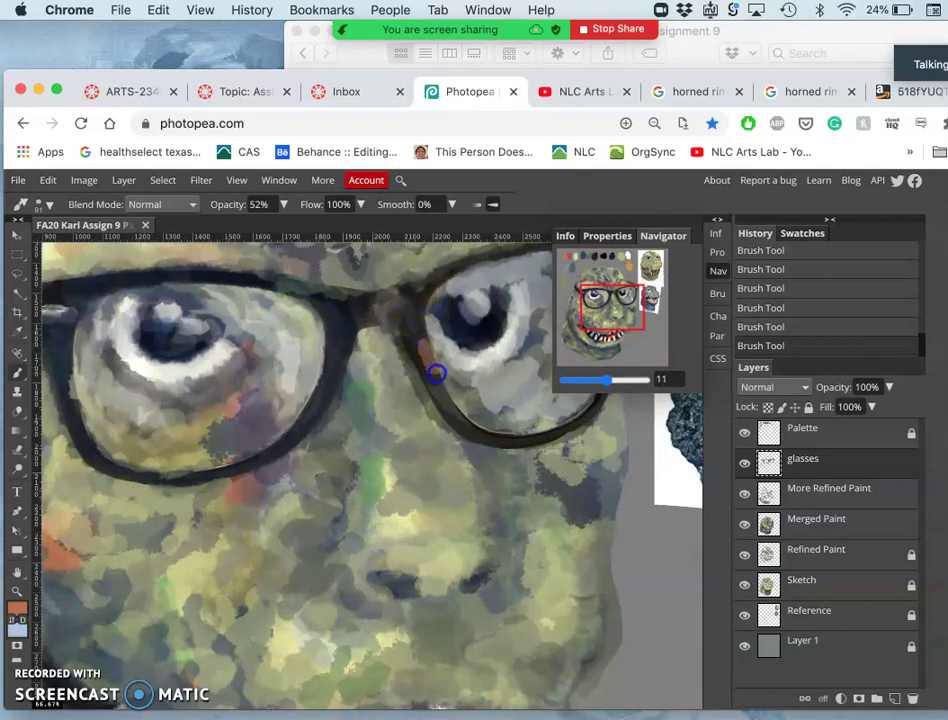
Lower the brush opacity to 37% and blend dark brown over the orange accent and along the smaller lens's inner lower frame.
{"action": "left_click", "coordinate": [283, 204]}
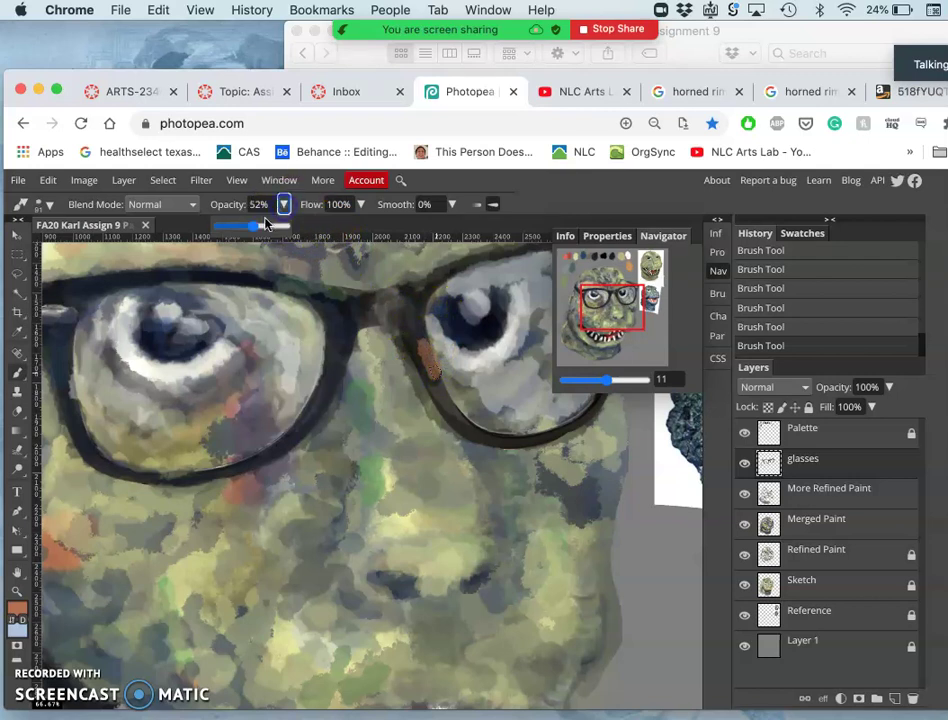
{"action": "left_click_drag", "start_coordinate": [243, 226], "coordinate": [237, 225]}
{"action": "left_click", "coordinate": [412, 283]}
{"action": "left_click", "coordinate": [417, 338], "text": "alt"}
{"action": "left_click_drag", "start_coordinate": [419, 341], "coordinate": [425, 372]}
{"action": "left_click_drag", "start_coordinate": [425, 362], "coordinate": [425, 362]}
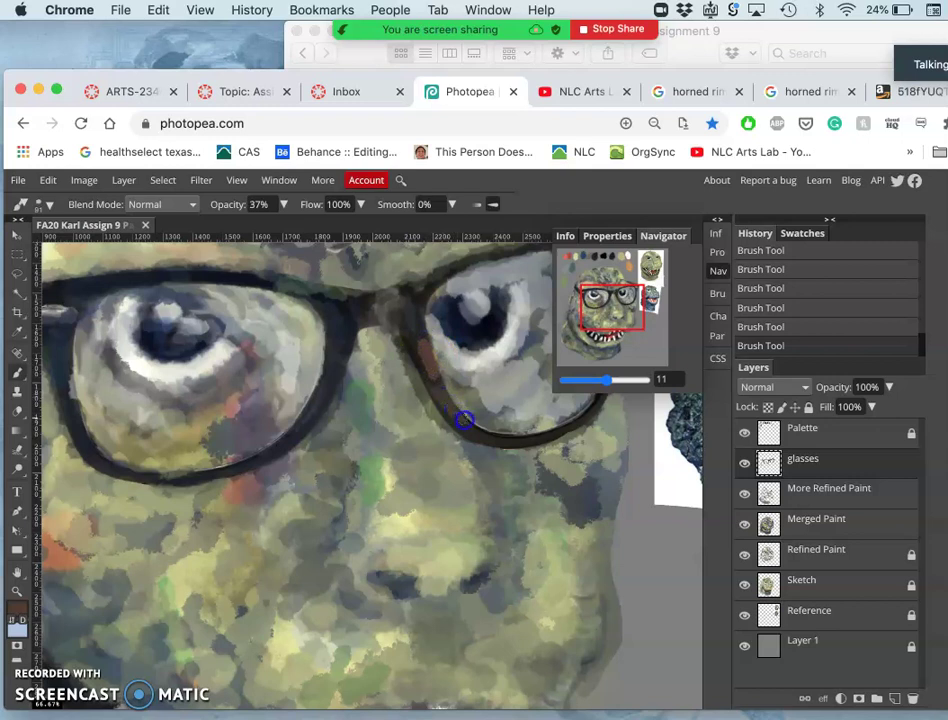
Brush translucent dark brown and near-black along the larger lens's inner frame and across the nose bridge.
{"action": "mouse_move", "coordinate": [345, 372]}
{"action": "left_mouse_down"}
{"action": "mouse_move", "coordinate": [334, 377]}
{"action": "mouse_move", "coordinate": [311, 315]}
{"action": "mouse_move", "coordinate": [326, 302]}
{"action": "left_mouse_up"}
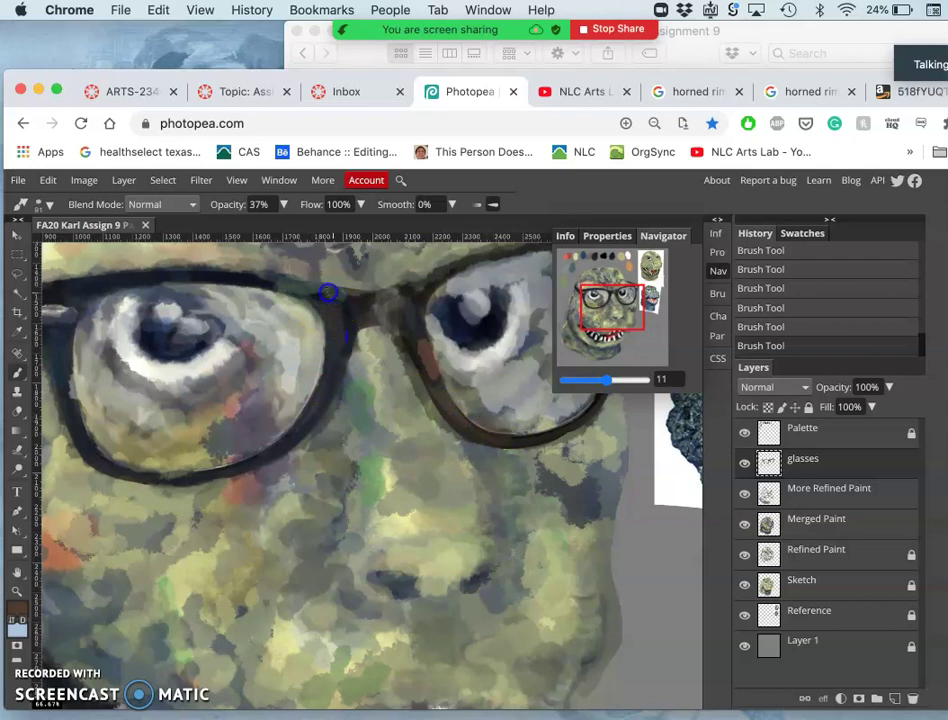
{"action": "mouse_move", "coordinate": [316, 291]}
{"action": "left_mouse_down"}
{"action": "mouse_move", "coordinate": [349, 313]}
{"action": "mouse_move", "coordinate": [364, 303]}
{"action": "mouse_move", "coordinate": [326, 290]}
{"action": "mouse_move", "coordinate": [308, 298]}
{"action": "left_mouse_up"}
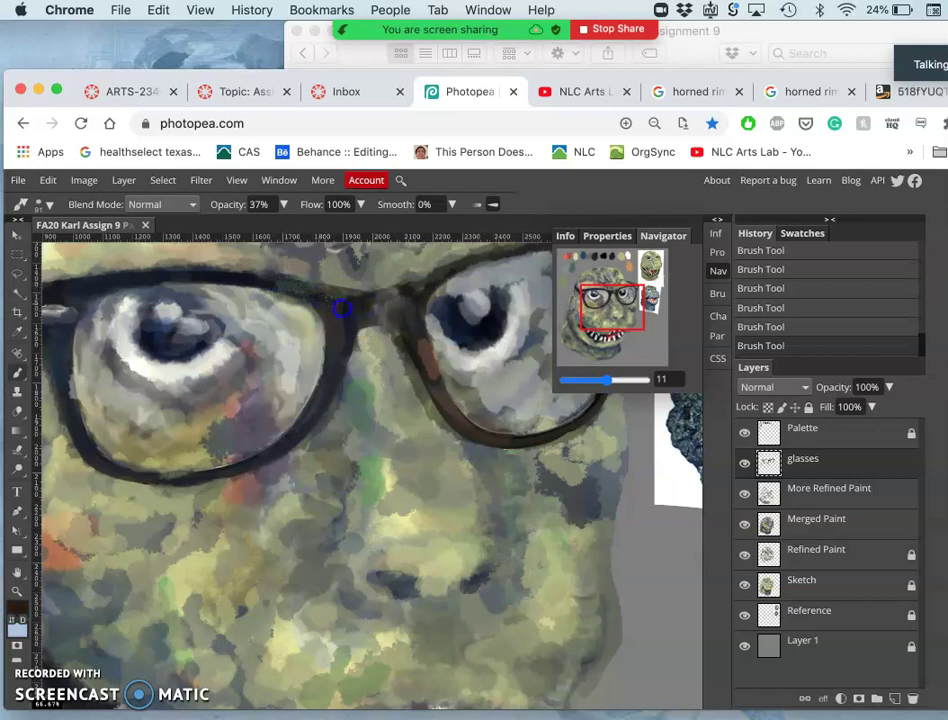
{"action": "left_click_drag", "start_coordinate": [404, 322], "coordinate": [338, 330]}
{"action": "left_click_drag", "start_coordinate": [347, 262], "coordinate": [296, 284]}
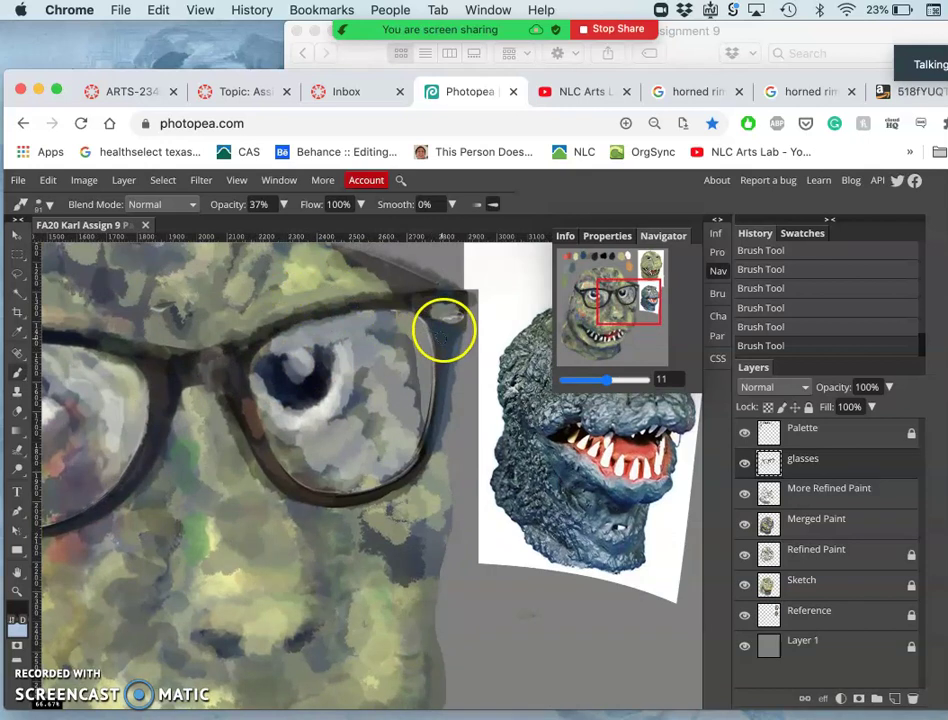
Tone down the blue on the smaller lens's outer frame with near-black strokes and retouch the adjoining lens edge with sampled grey.
{"action": "left_click_drag", "start_coordinate": [444, 325], "coordinate": [453, 324]}
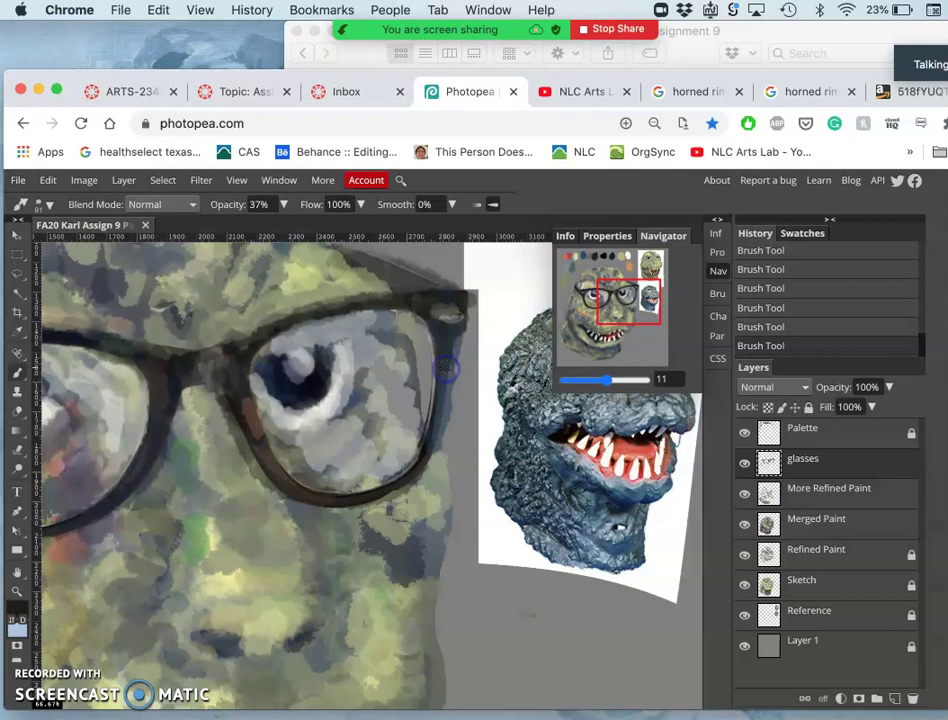
{"action": "mouse_move", "coordinate": [446, 369]}
{"action": "left_mouse_down"}
{"action": "mouse_move", "coordinate": [431, 424]}
{"action": "mouse_move", "coordinate": [437, 384]}
{"action": "mouse_move", "coordinate": [422, 338]}
{"action": "mouse_move", "coordinate": [390, 425]}
{"action": "mouse_move", "coordinate": [328, 408]}
{"action": "mouse_move", "coordinate": [415, 375]}
{"action": "mouse_move", "coordinate": [419, 326]}
{"action": "left_mouse_up"}
{"action": "left_click", "coordinate": [328, 408], "text": "alt"}
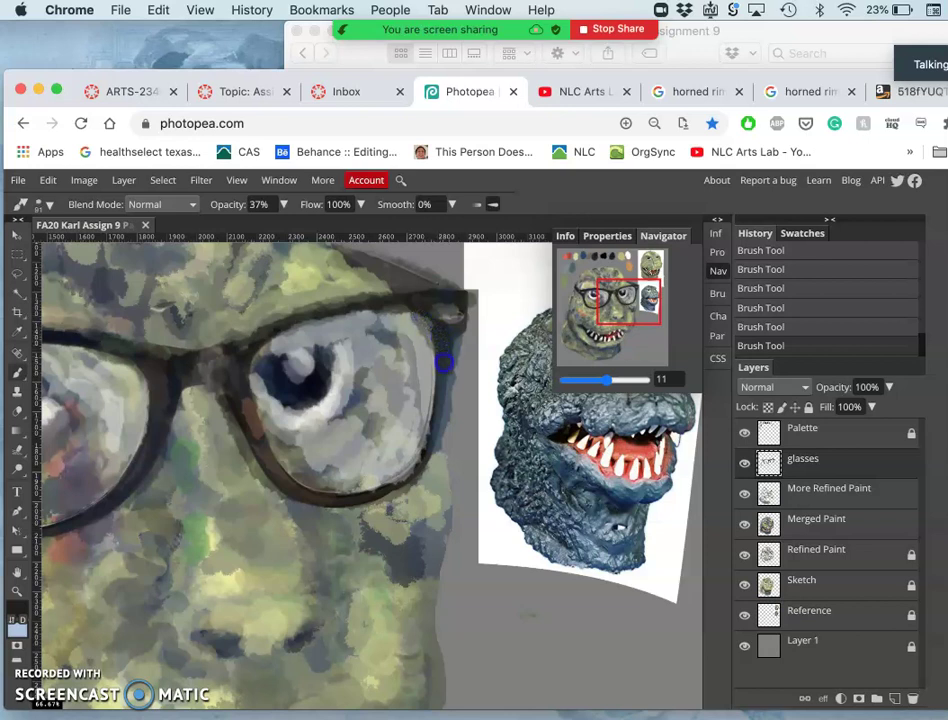
Brush translucent near-black over the smaller lens's outer frame and hinge, along its top rim and across the nose bridge.
{"action": "mouse_move", "coordinate": [443, 364]}
{"action": "left_mouse_down"}
{"action": "mouse_move", "coordinate": [460, 290]}
{"action": "mouse_move", "coordinate": [450, 290]}
{"action": "mouse_move", "coordinate": [471, 256]}
{"action": "mouse_move", "coordinate": [460, 322]}
{"action": "left_mouse_up"}
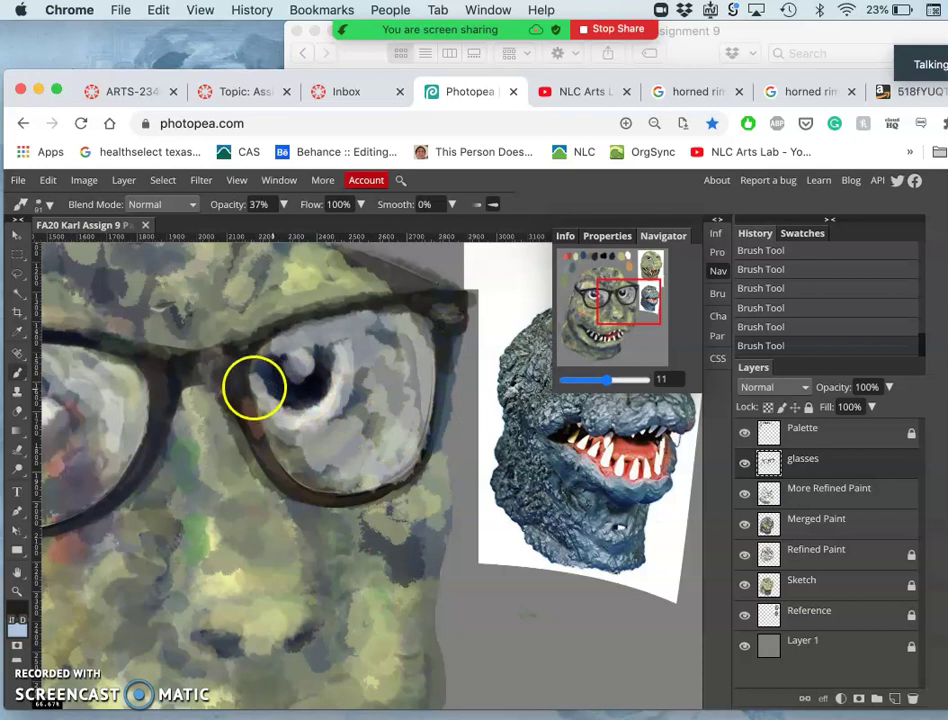
{"action": "left_click_drag", "start_coordinate": [248, 345], "coordinate": [235, 347]}
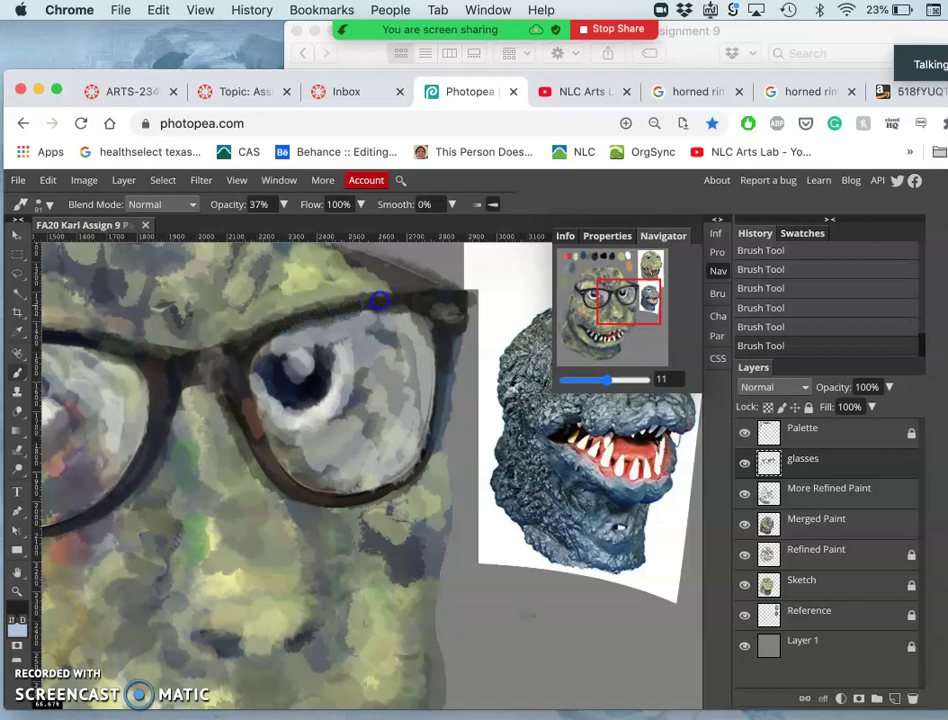
{"action": "mouse_move", "coordinate": [300, 355]}
{"action": "left_mouse_down"}
{"action": "mouse_move", "coordinate": [184, 391]}
{"action": "mouse_move", "coordinate": [167, 387]}
{"action": "mouse_move", "coordinate": [195, 380]}
{"action": "left_mouse_up"}
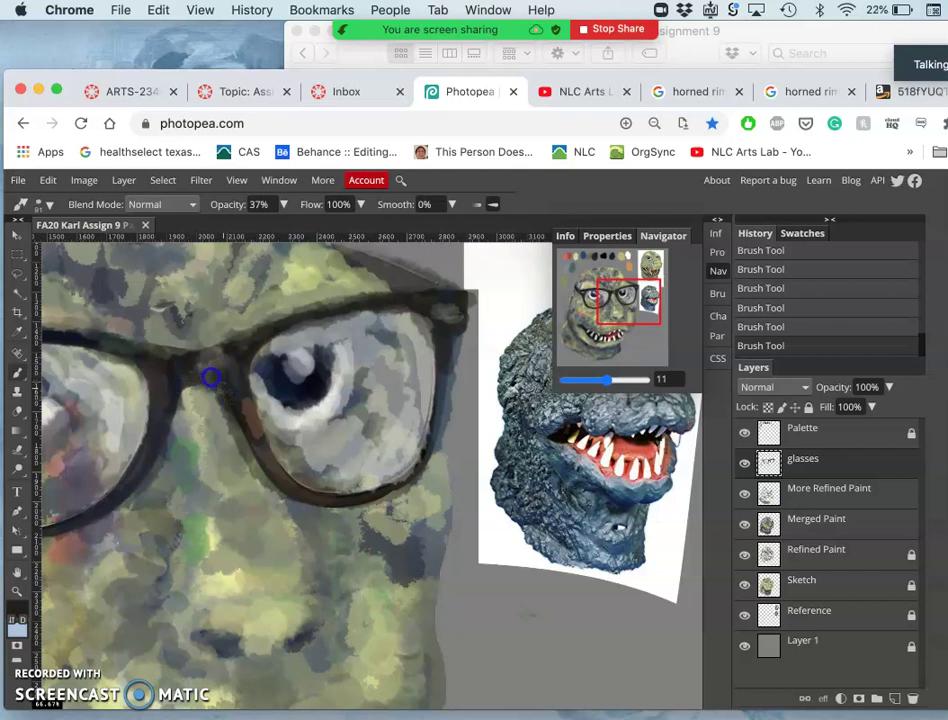
{"action": "mouse_move", "coordinate": [186, 374]}
{"action": "left_mouse_down"}
{"action": "mouse_move", "coordinate": [173, 437]}
{"action": "mouse_move", "coordinate": [95, 482]}
{"action": "mouse_move", "coordinate": [64, 438]}
{"action": "mouse_move", "coordinate": [87, 407]}
{"action": "mouse_move", "coordinate": [45, 411]}
{"action": "left_mouse_up"}
Soften the underside of the nose bridge and the frame edges beside the nose with the Eraser at 47% opacity.
{"action": "left_click", "coordinate": [17, 411]}
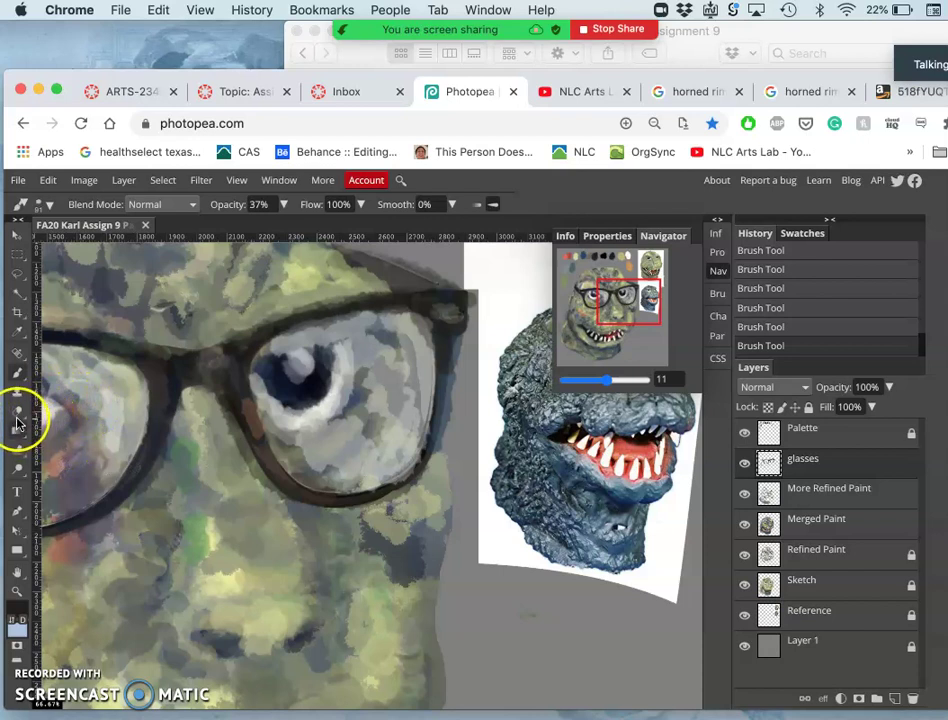
{"action": "mouse_move", "coordinate": [207, 383]}
{"action": "left_mouse_down"}
{"action": "mouse_move", "coordinate": [212, 419]}
{"action": "mouse_move", "coordinate": [197, 404]}
{"action": "left_mouse_up"}
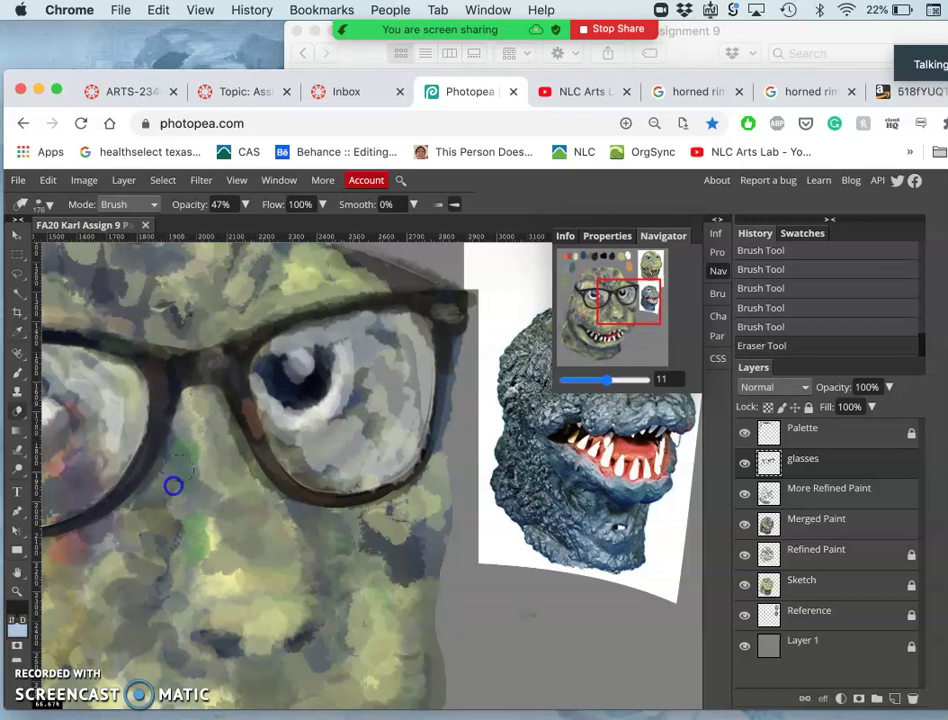
{"action": "left_click", "coordinate": [237, 514]}
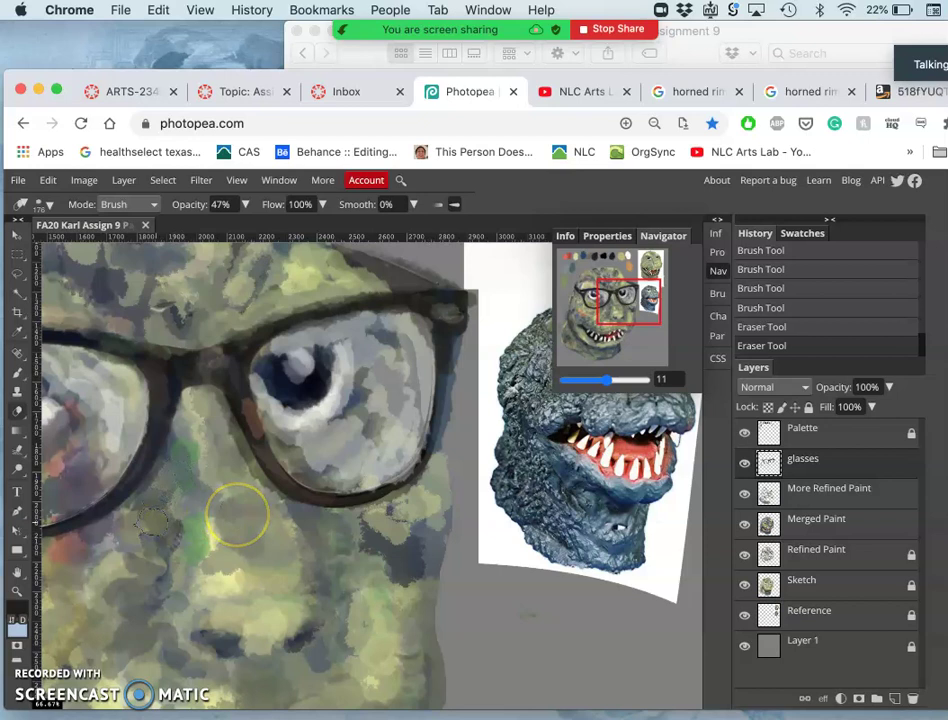
Erase the stray paint outside the smaller lens's outer hinge and down along its outer frame edge.
{"action": "scroll", "coordinate": [237, 514], "scroll_direction": "right", "scroll_amount": 2}
{"action": "scroll", "coordinate": [239, 503], "scroll_direction": "up", "scroll_amount": 3}
{"action": "scroll", "coordinate": [239, 503], "scroll_direction": "right", "scroll_amount": 2}
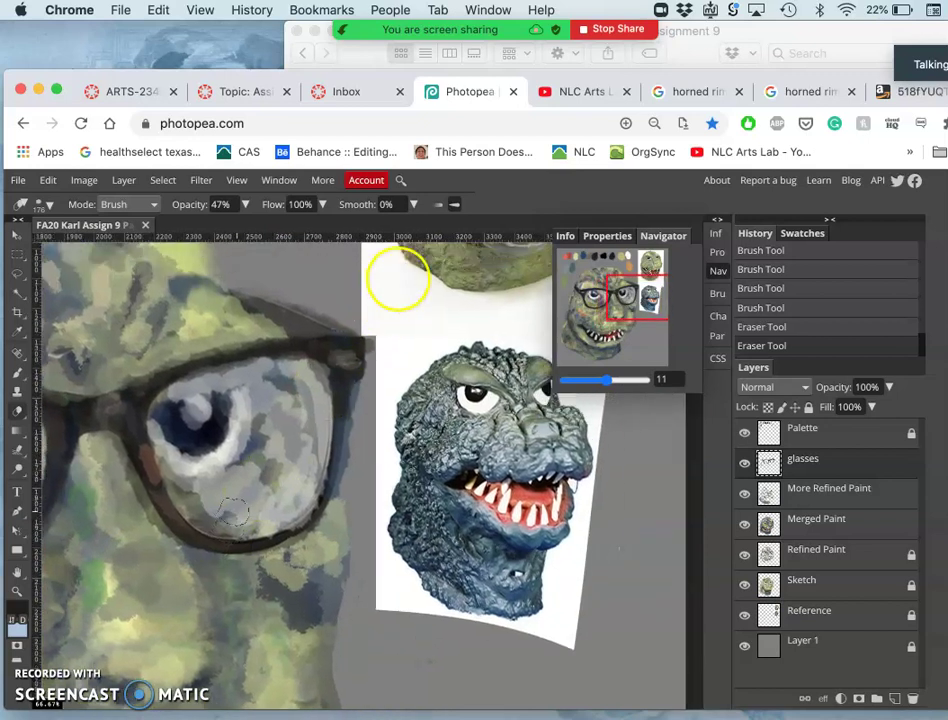
{"action": "mouse_move", "coordinate": [352, 275]}
{"action": "left_mouse_down"}
{"action": "mouse_move", "coordinate": [275, 296]}
{"action": "mouse_move", "coordinate": [256, 291]}
{"action": "mouse_move", "coordinate": [264, 290]}
{"action": "left_mouse_up"}
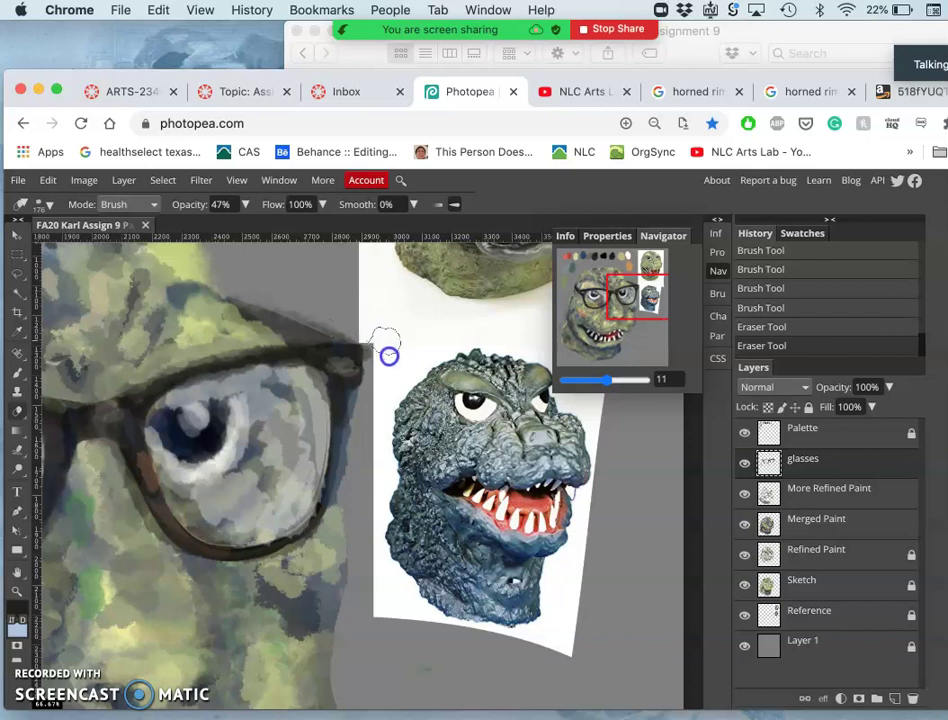
{"action": "left_click_drag", "start_coordinate": [392, 368], "coordinate": [385, 393]}
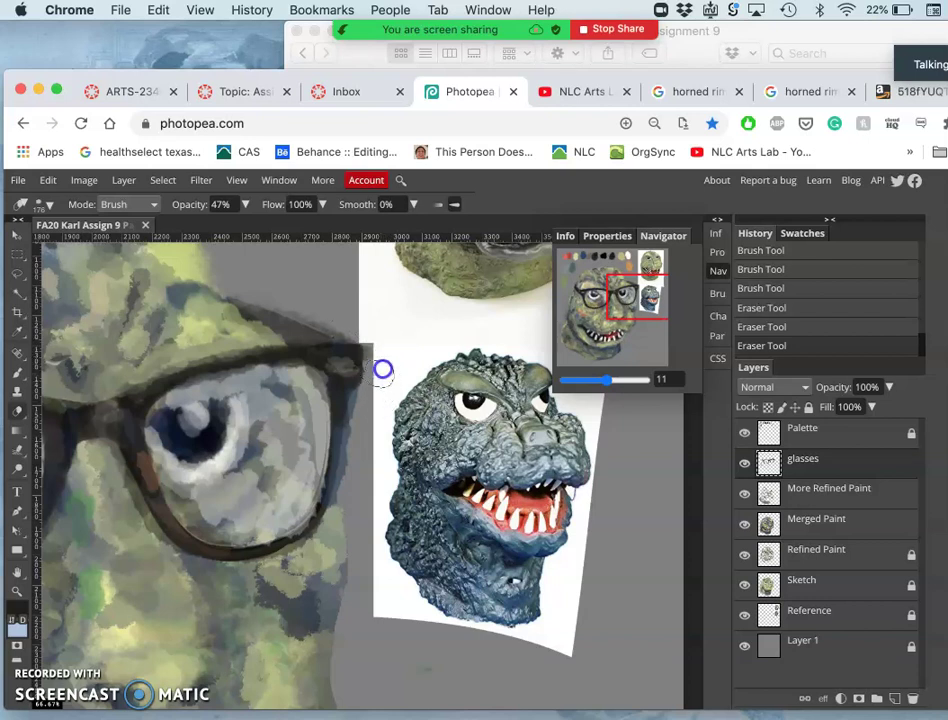
{"action": "left_click_drag", "start_coordinate": [383, 329], "coordinate": [381, 419]}
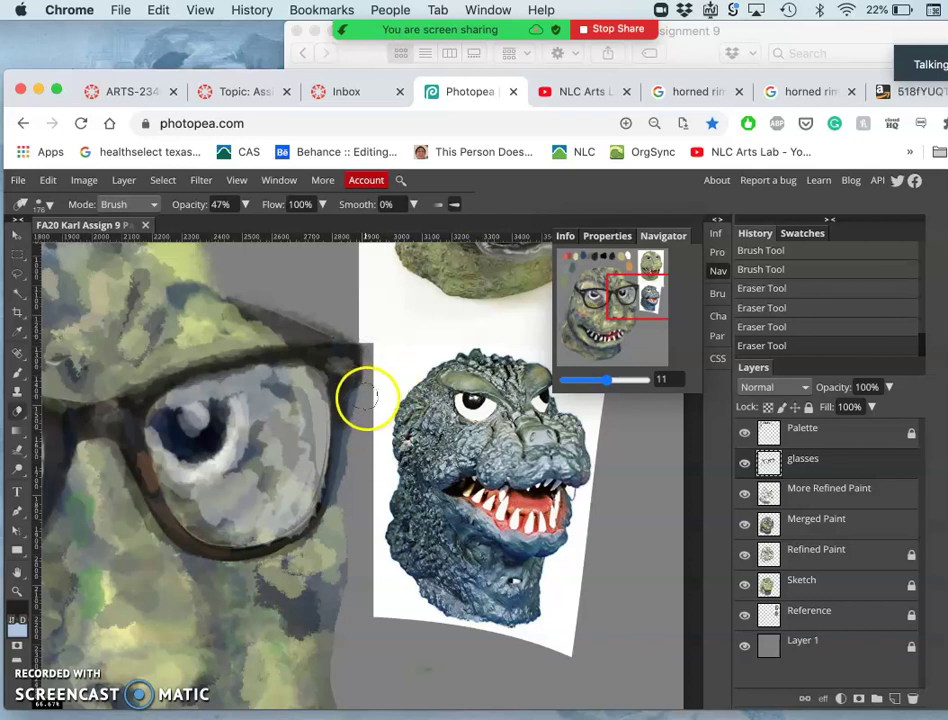
{"action": "left_click_drag", "start_coordinate": [369, 399], "coordinate": [370, 419]}
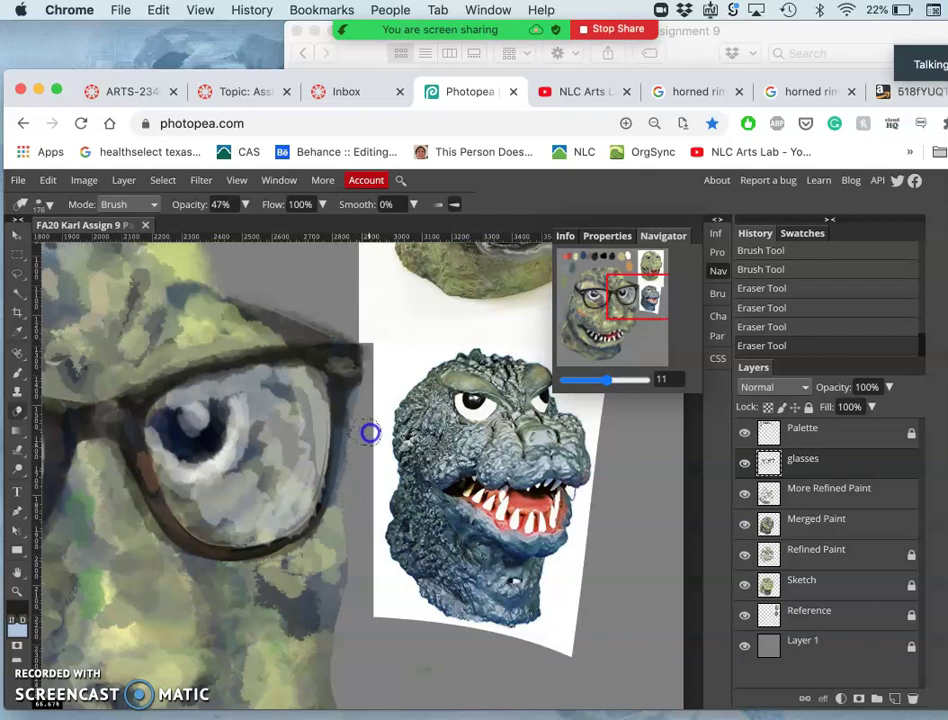
{"action": "mouse_move", "coordinate": [369, 432]}
{"action": "left_mouse_down"}
{"action": "mouse_move", "coordinate": [359, 501]}
{"action": "mouse_move", "coordinate": [373, 408]}
{"action": "left_mouse_up"}
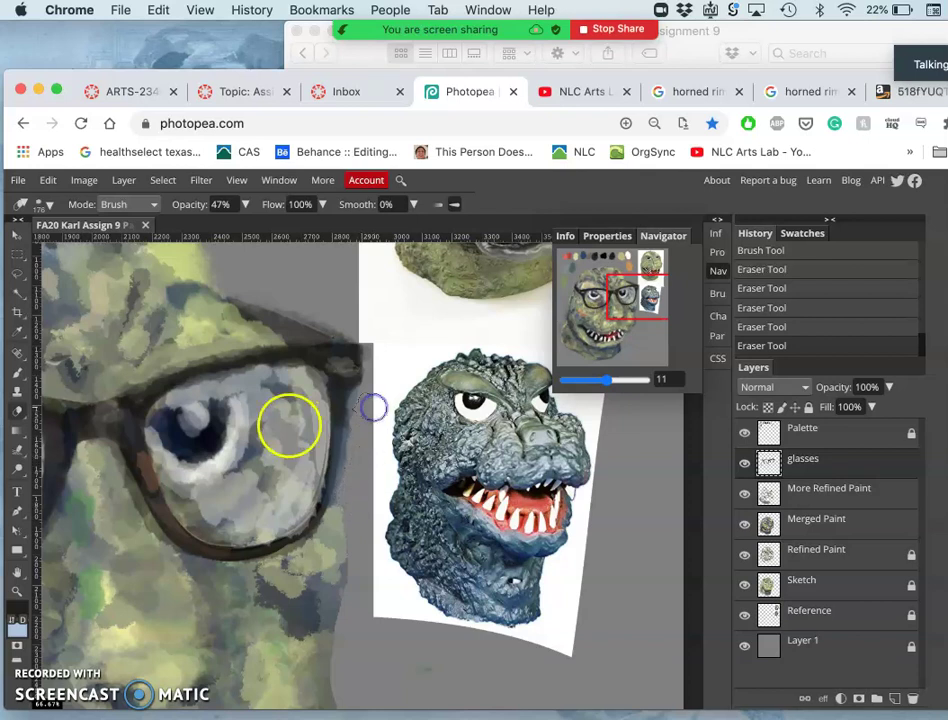
Partly erase the smaller lens's reflection and smudge its grey strokes at 50% strength across the lens and over the eye.
{"action": "mouse_move", "coordinate": [289, 426]}
{"action": "left_mouse_down"}
{"action": "mouse_move", "coordinate": [269, 413]}
{"action": "mouse_move", "coordinate": [269, 396]}
{"action": "mouse_move", "coordinate": [291, 400]}
{"action": "mouse_move", "coordinate": [297, 416]}
{"action": "left_mouse_up"}
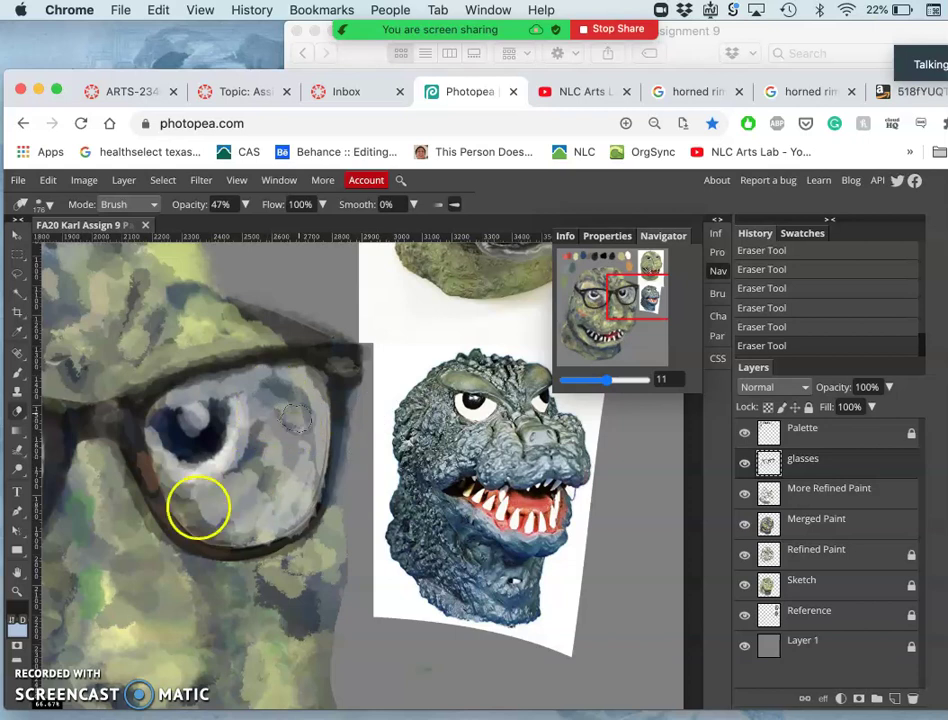
{"action": "left_click", "coordinate": [17, 451]}
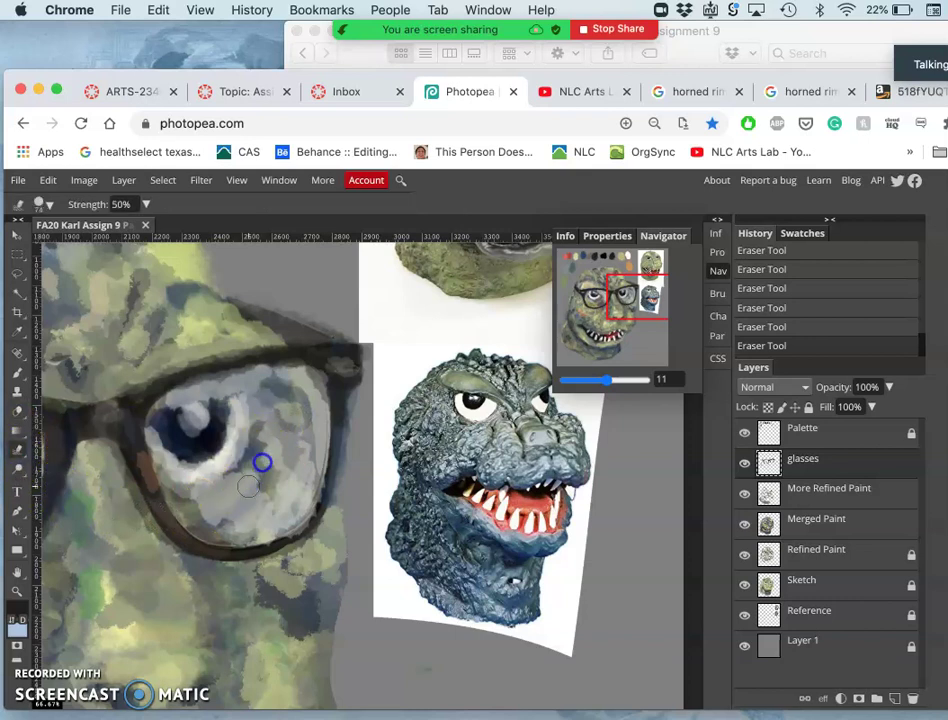
{"action": "mouse_move", "coordinate": [262, 462]}
{"action": "left_mouse_down"}
{"action": "mouse_move", "coordinate": [197, 524]}
{"action": "mouse_move", "coordinate": [236, 489]}
{"action": "mouse_move", "coordinate": [239, 496]}
{"action": "mouse_move", "coordinate": [201, 515]}
{"action": "mouse_move", "coordinate": [224, 470]}
{"action": "mouse_move", "coordinate": [197, 484]}
{"action": "mouse_move", "coordinate": [213, 461]}
{"action": "mouse_move", "coordinate": [204, 469]}
{"action": "mouse_move", "coordinate": [221, 467]}
{"action": "mouse_move", "coordinate": [264, 512]}
{"action": "mouse_move", "coordinate": [268, 498]}
{"action": "mouse_move", "coordinate": [273, 509]}
{"action": "mouse_move", "coordinate": [287, 493]}
{"action": "mouse_move", "coordinate": [305, 505]}
{"action": "mouse_move", "coordinate": [309, 443]}
{"action": "mouse_move", "coordinate": [304, 421]}
{"action": "mouse_move", "coordinate": [285, 422]}
{"action": "mouse_move", "coordinate": [293, 427]}
{"action": "mouse_move", "coordinate": [279, 410]}
{"action": "mouse_move", "coordinate": [310, 413]}
{"action": "left_mouse_up"}
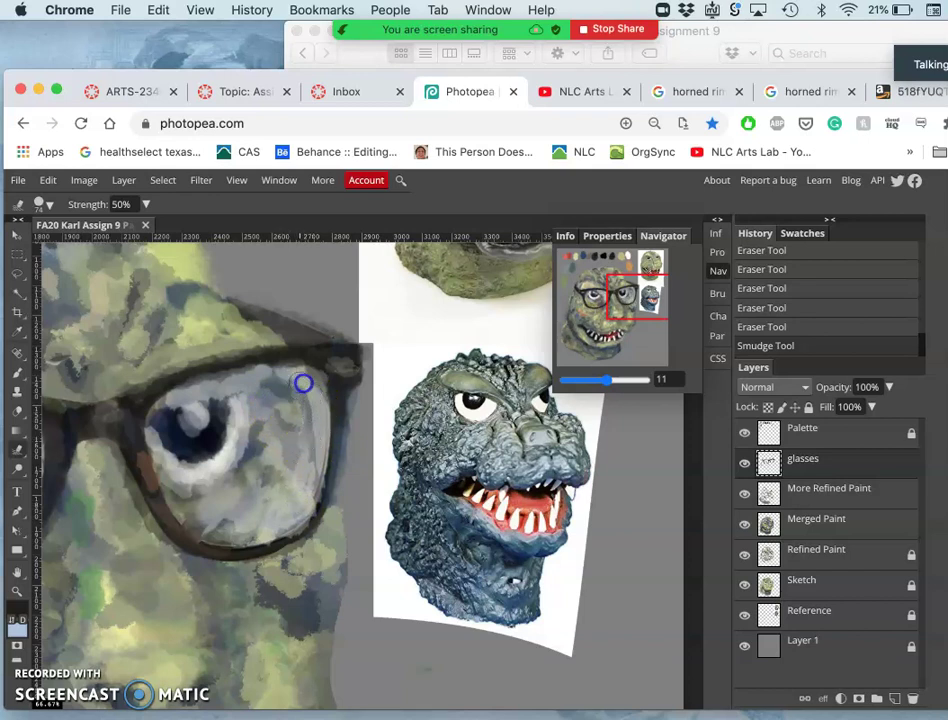
{"action": "mouse_move", "coordinate": [317, 413]}
{"action": "left_mouse_down"}
{"action": "mouse_move", "coordinate": [298, 453]}
{"action": "mouse_move", "coordinate": [317, 438]}
{"action": "mouse_move", "coordinate": [316, 409]}
{"action": "mouse_move", "coordinate": [250, 438]}
{"action": "mouse_move", "coordinate": [195, 434]}
{"action": "mouse_move", "coordinate": [184, 423]}
{"action": "mouse_move", "coordinate": [210, 398]}
{"action": "mouse_move", "coordinate": [191, 401]}
{"action": "left_mouse_up"}
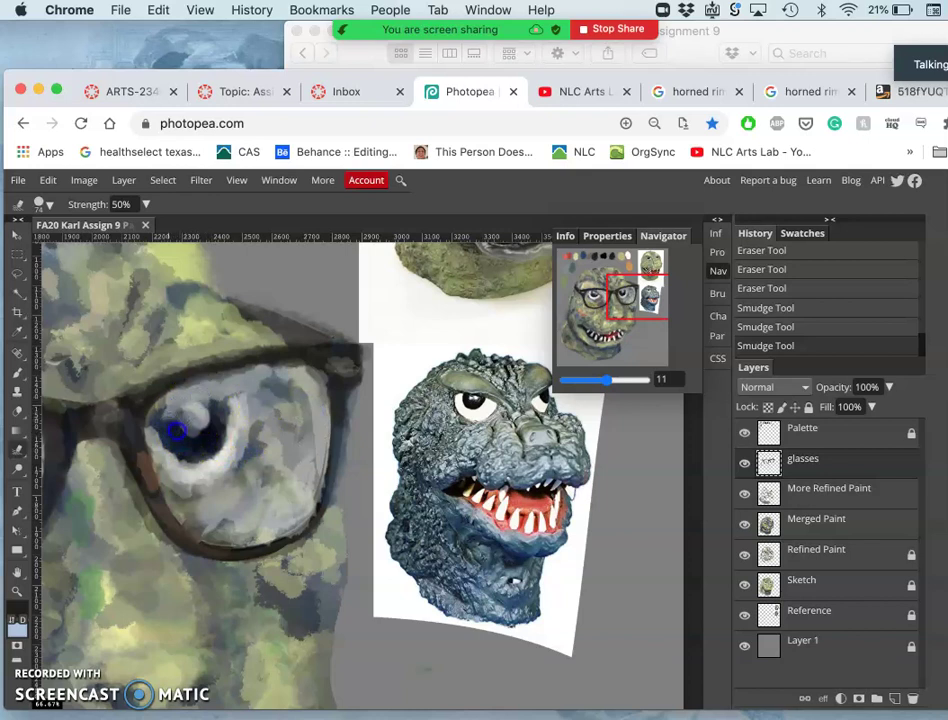
{"action": "left_click_drag", "start_coordinate": [178, 455], "coordinate": [227, 385]}
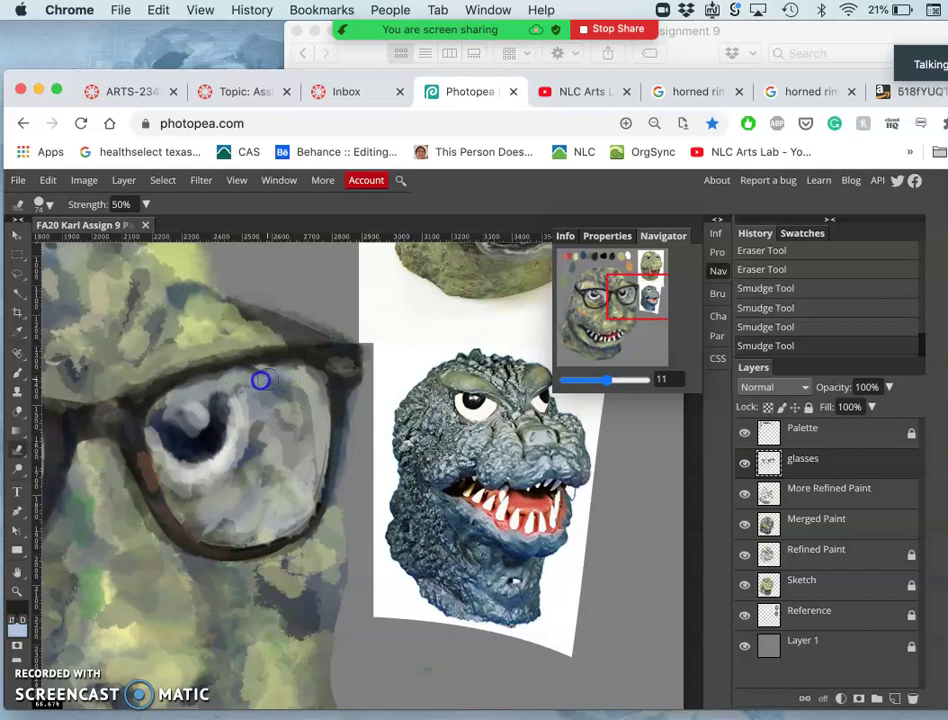
{"action": "left_click", "coordinate": [268, 373]}
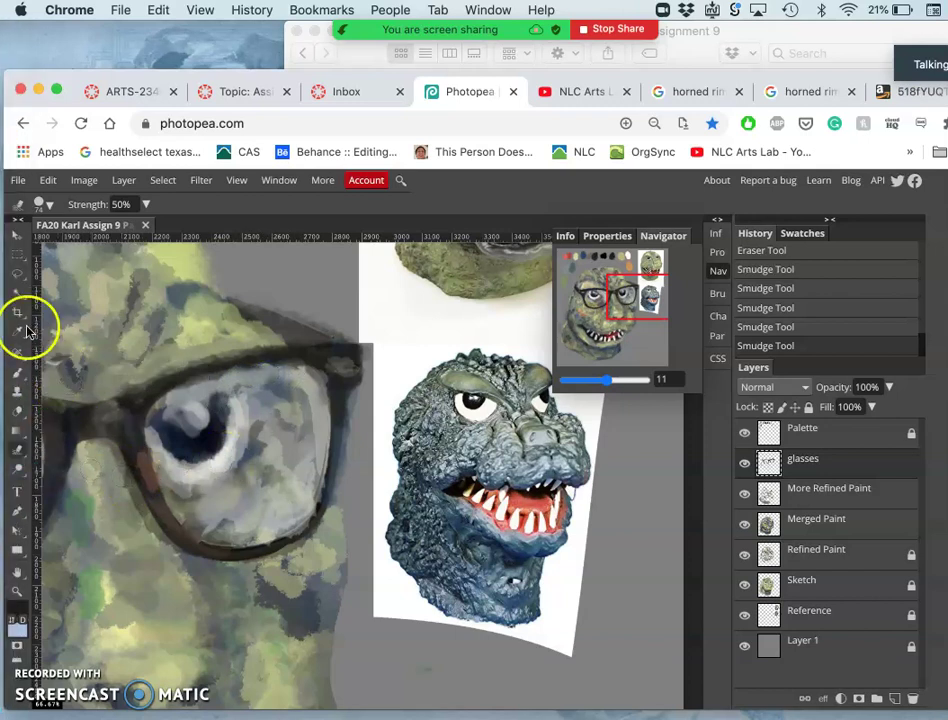
Thin the smudged reflection over the eye and lower part of the smaller lens with the Eraser at 47% opacity.
{"action": "left_click", "coordinate": [17, 412]}
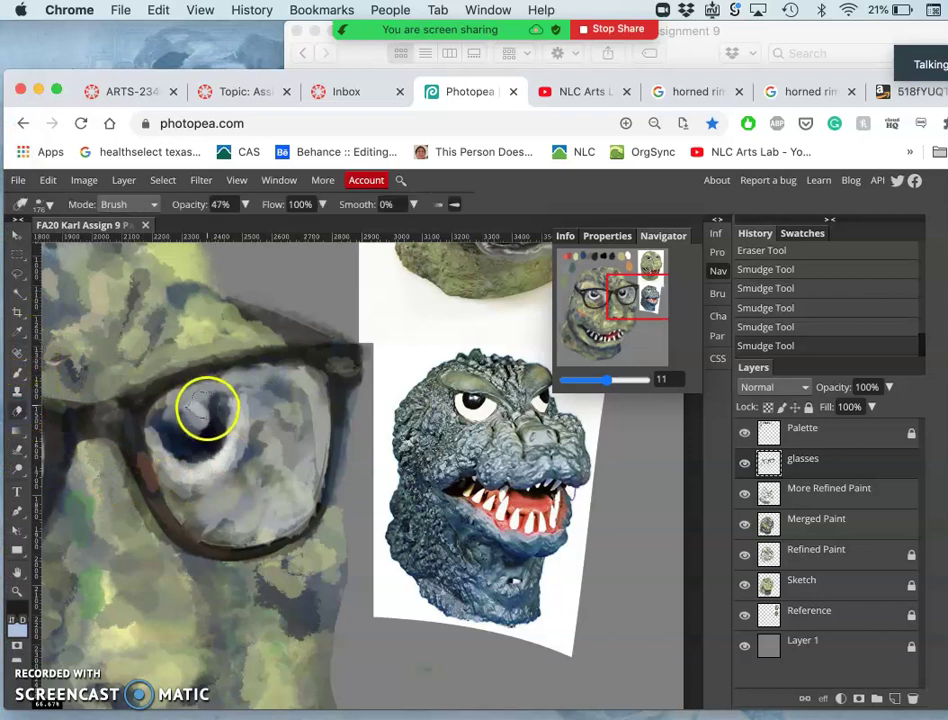
{"action": "left_click_drag", "start_coordinate": [198, 407], "coordinate": [183, 420]}
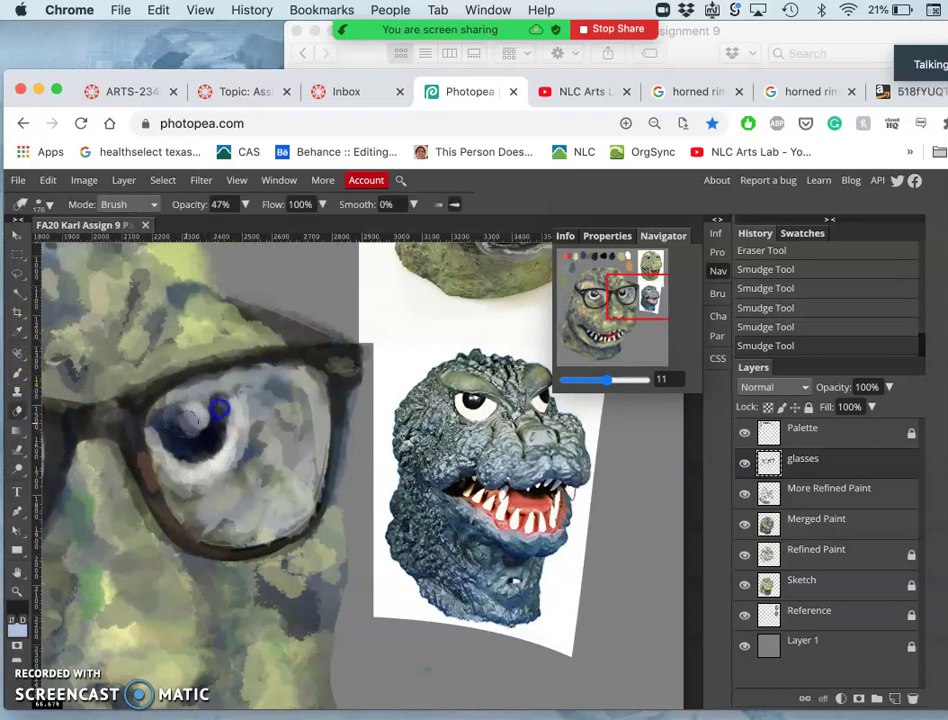
{"action": "mouse_move", "coordinate": [237, 400]}
{"action": "left_mouse_down"}
{"action": "mouse_move", "coordinate": [262, 383]}
{"action": "mouse_move", "coordinate": [307, 394]}
{"action": "mouse_move", "coordinate": [289, 483]}
{"action": "mouse_move", "coordinate": [286, 449]}
{"action": "mouse_move", "coordinate": [254, 409]}
{"action": "left_mouse_up"}
{"action": "key", "text": "super+z"}
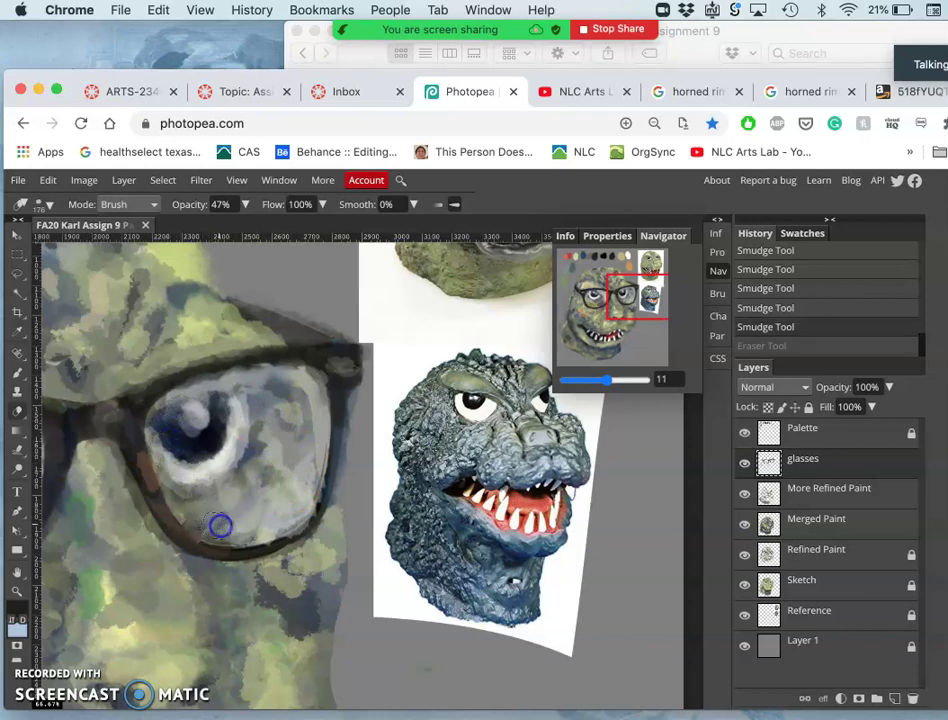
{"action": "key", "text": "super+shift+z"}
{"action": "key", "text": "super+shift+z"}
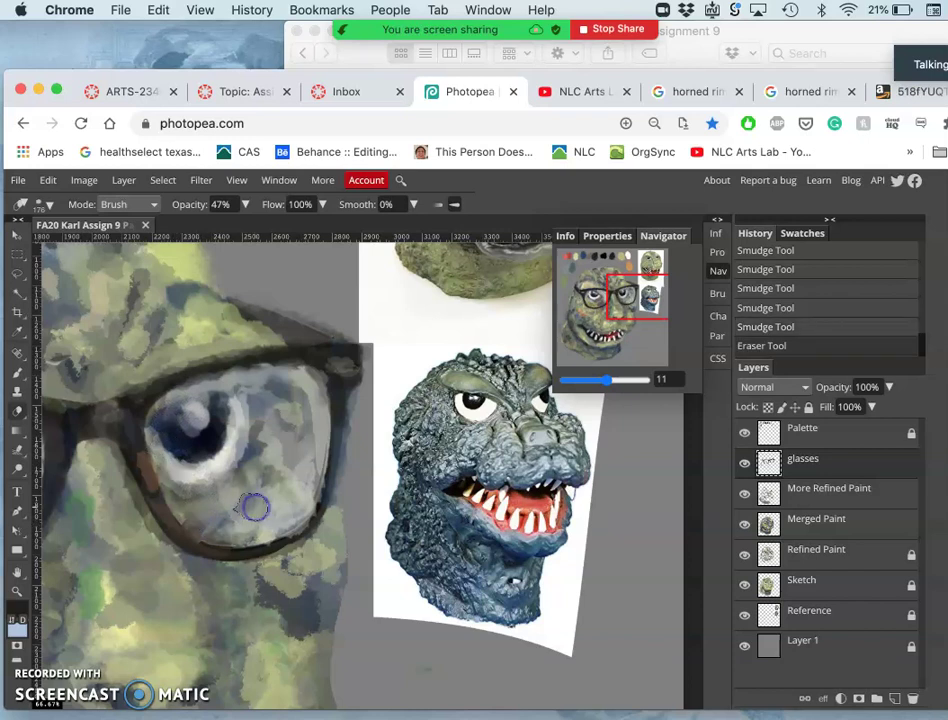
{"action": "mouse_move", "coordinate": [229, 512]}
{"action": "left_mouse_down"}
{"action": "mouse_move", "coordinate": [268, 485]}
{"action": "mouse_move", "coordinate": [246, 454]}
{"action": "mouse_move", "coordinate": [244, 405]}
{"action": "mouse_move", "coordinate": [200, 416]}
{"action": "mouse_move", "coordinate": [64, 356]}
{"action": "mouse_move", "coordinate": [35, 365]}
{"action": "left_mouse_up"}
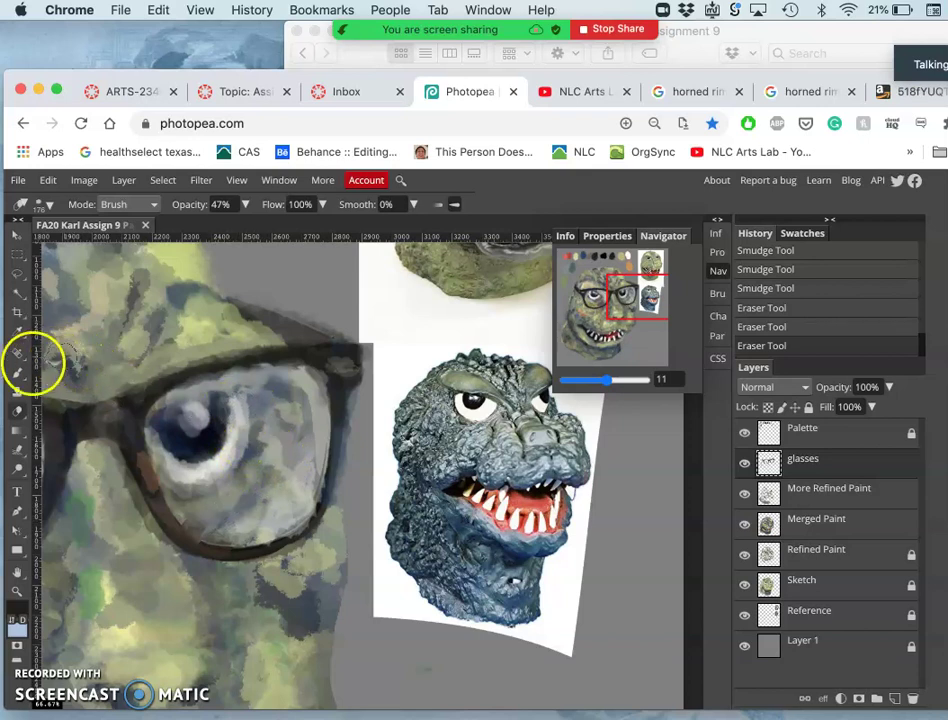
Brush translucent near-black and dark navy over the smaller lens's temple arm, top rim and inner frame at 37% opacity.
{"action": "left_click", "coordinate": [19, 372]}
{"action": "left_click", "coordinate": [270, 324]}
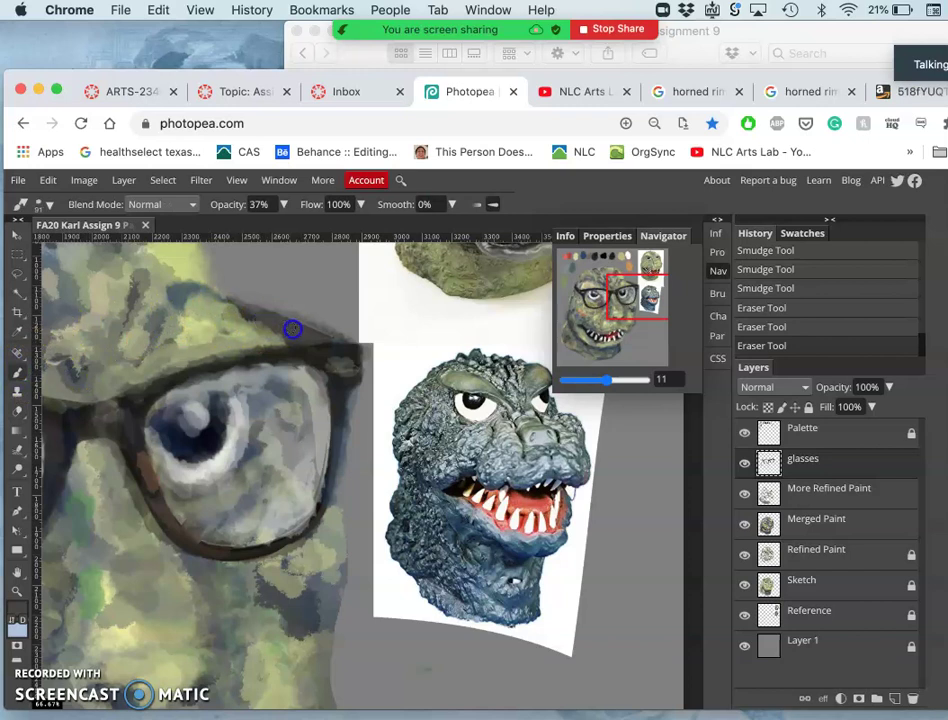
{"action": "mouse_move", "coordinate": [254, 356]}
{"action": "left_mouse_down"}
{"action": "mouse_move", "coordinate": [242, 408]}
{"action": "mouse_move", "coordinate": [167, 429]}
{"action": "mouse_move", "coordinate": [293, 353]}
{"action": "left_mouse_up"}
{"action": "left_click_drag", "start_coordinate": [256, 362], "coordinate": [275, 360]}
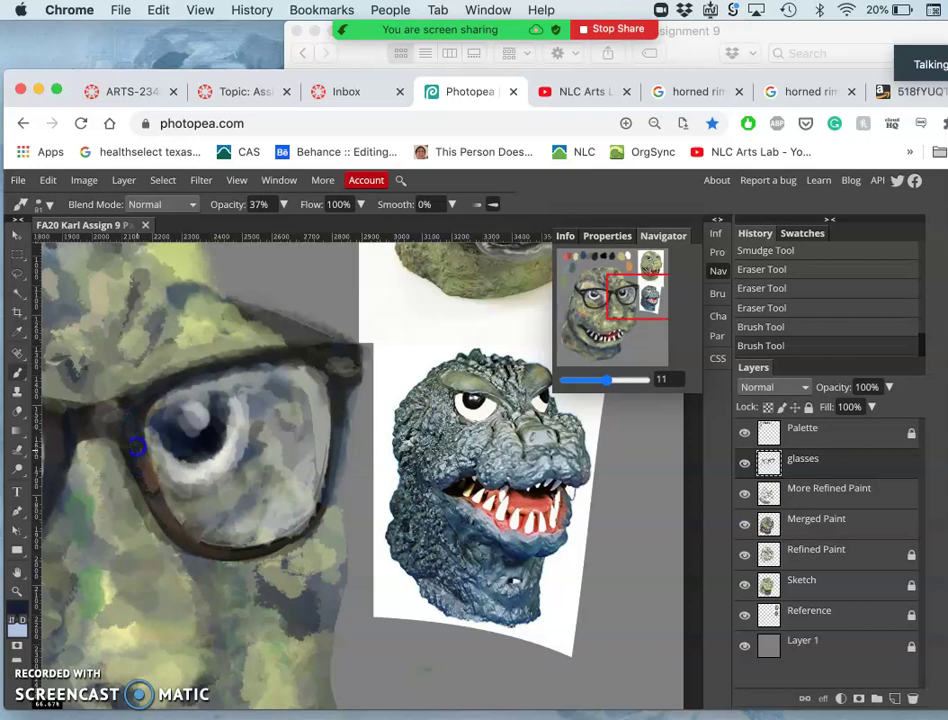
{"action": "mouse_move", "coordinate": [155, 495]}
{"action": "left_mouse_down"}
{"action": "mouse_move", "coordinate": [186, 539]}
{"action": "mouse_move", "coordinate": [237, 567]}
{"action": "mouse_move", "coordinate": [300, 502]}
{"action": "mouse_move", "coordinate": [342, 476]}
{"action": "left_mouse_up"}
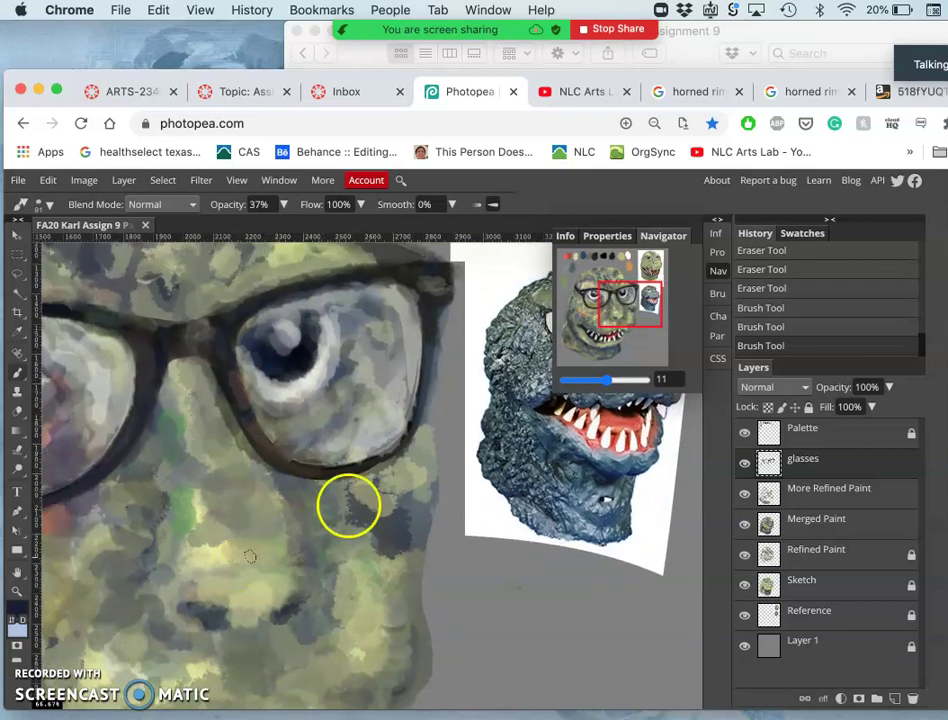
Add translucent dark navy strokes where the nose bridge meets the smaller lens and along that lens's lower rim.
{"action": "left_click", "coordinate": [222, 328]}
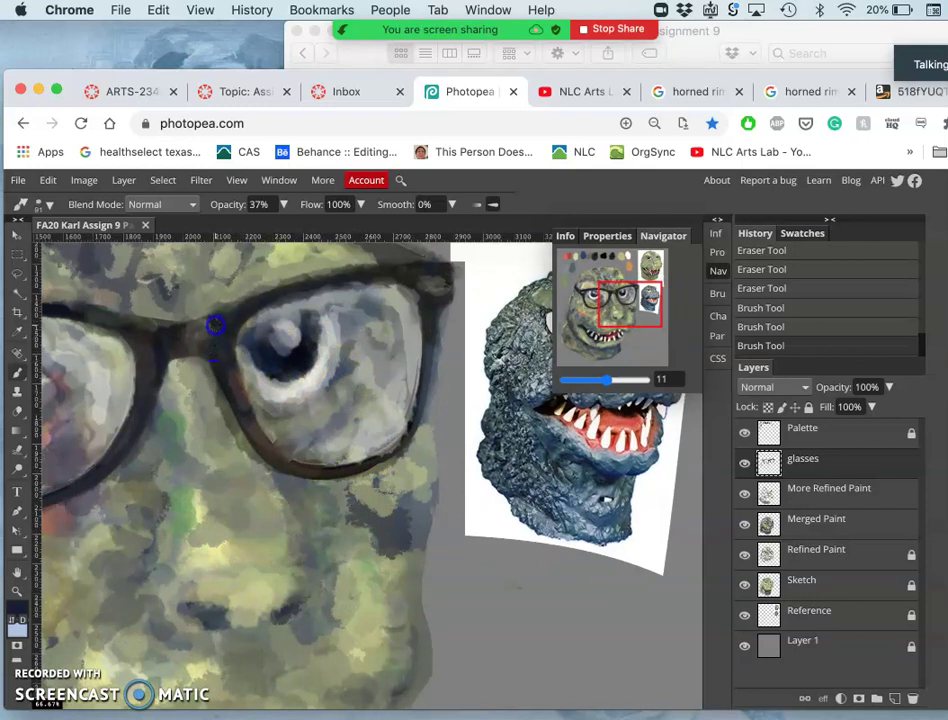
{"action": "mouse_move", "coordinate": [308, 432]}
{"action": "left_mouse_down"}
{"action": "mouse_move", "coordinate": [341, 443]}
{"action": "mouse_move", "coordinate": [358, 491]}
{"action": "mouse_move", "coordinate": [376, 489]}
{"action": "mouse_move", "coordinate": [425, 389]}
{"action": "mouse_move", "coordinate": [433, 324]}
{"action": "mouse_move", "coordinate": [400, 449]}
{"action": "left_mouse_up"}
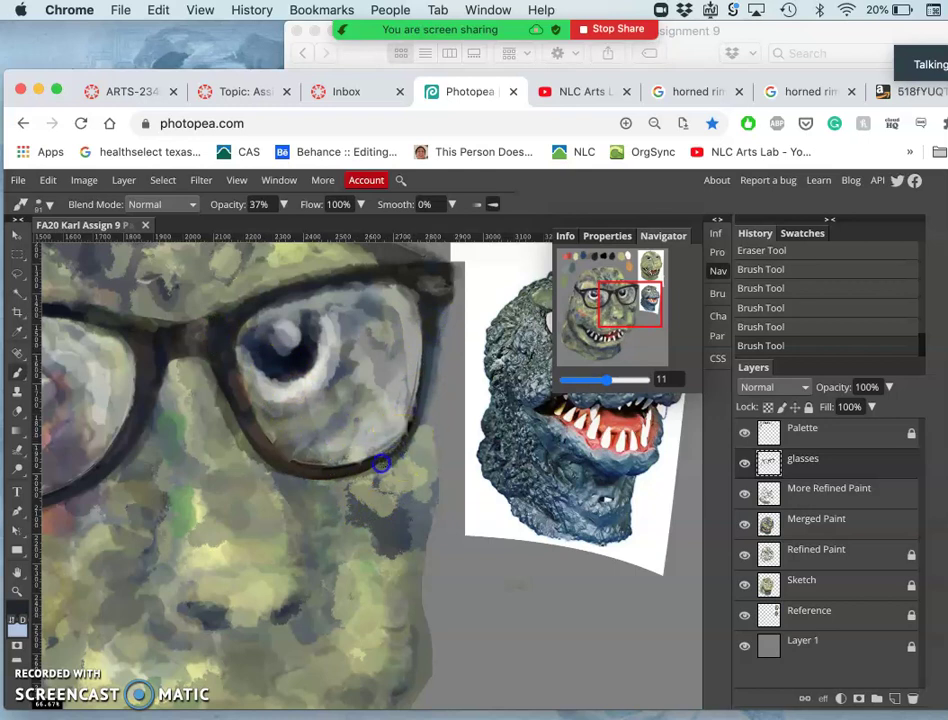
{"action": "left_click_drag", "start_coordinate": [356, 470], "coordinate": [351, 471]}
Sample grey-green from the cheek and retouch the outer edge of the smaller lens's lower rim with it.
{"action": "left_click", "coordinate": [341, 515], "text": "alt"}
{"action": "mouse_move", "coordinate": [398, 478]}
{"action": "left_mouse_down"}
{"action": "mouse_move", "coordinate": [417, 458]}
{"action": "mouse_move", "coordinate": [396, 467]}
{"action": "left_mouse_up"}
{"action": "left_click", "coordinate": [423, 435]}
{"action": "left_click", "coordinate": [332, 514]}
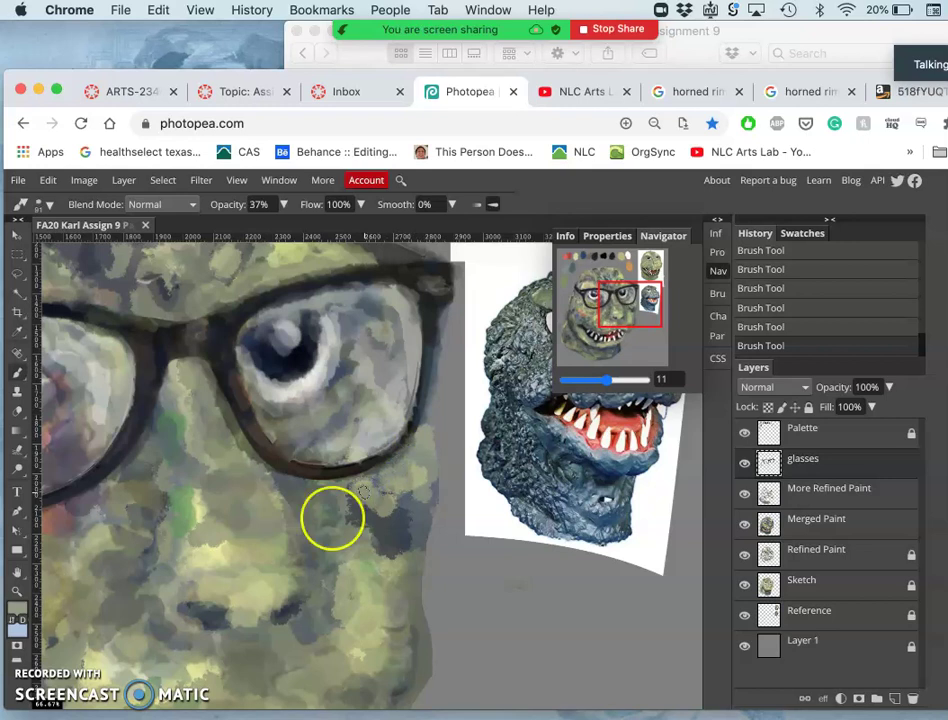
Dab translucent grey-green into the lower part of the larger lens and the lower inner area of the smaller lens.
{"action": "scroll", "coordinate": [331, 515], "scroll_direction": "down", "scroll_amount": 3}
{"action": "scroll", "coordinate": [331, 515], "scroll_direction": "left", "scroll_amount": 2}
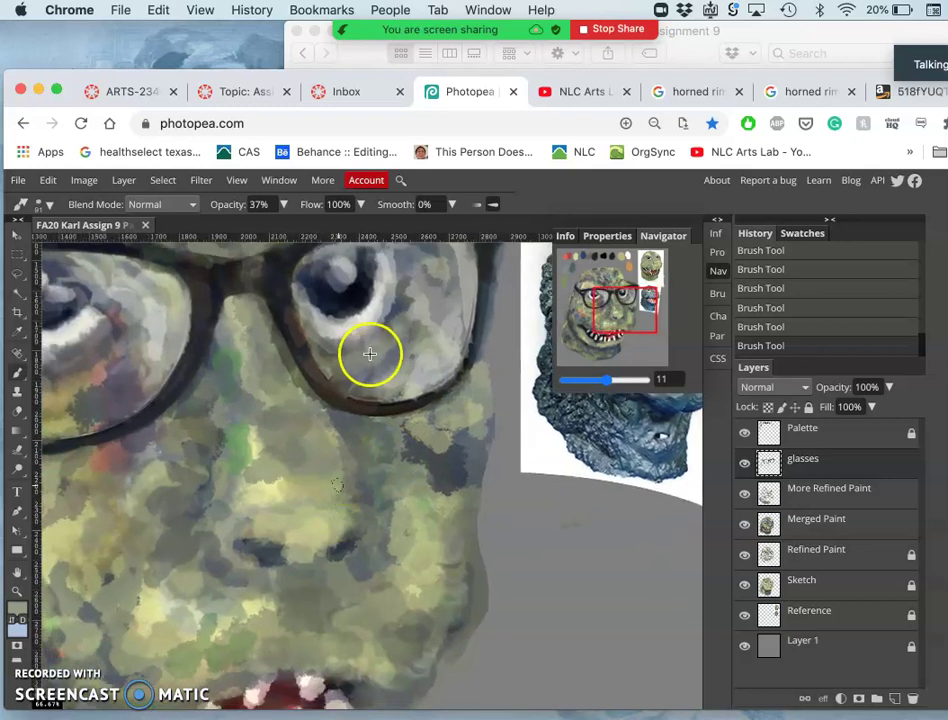
{"action": "left_click_drag", "start_coordinate": [86, 390], "coordinate": [74, 402]}
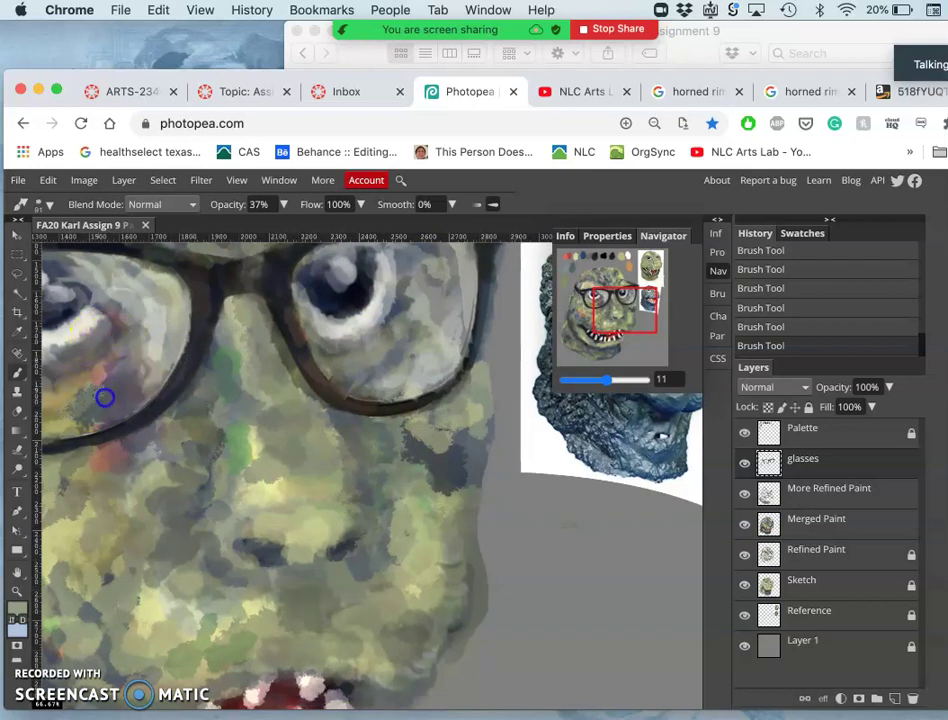
{"action": "mouse_move", "coordinate": [352, 377]}
{"action": "left_mouse_down"}
{"action": "mouse_move", "coordinate": [366, 388]}
{"action": "mouse_move", "coordinate": [344, 391]}
{"action": "left_mouse_up"}
Hide and reshow the glasses layer to compare the whole head with and without the glasses.
{"action": "scroll", "coordinate": [343, 396], "scroll_direction": "down", "scroll_amount": 5}
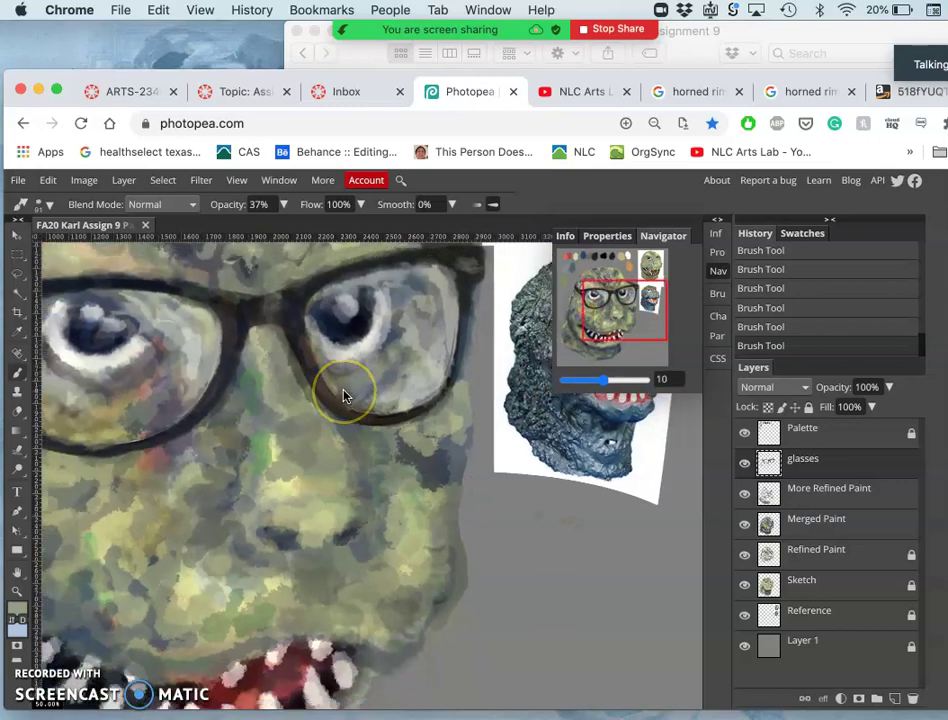
{"action": "scroll", "coordinate": [343, 396], "scroll_direction": "down", "scroll_amount": 3}
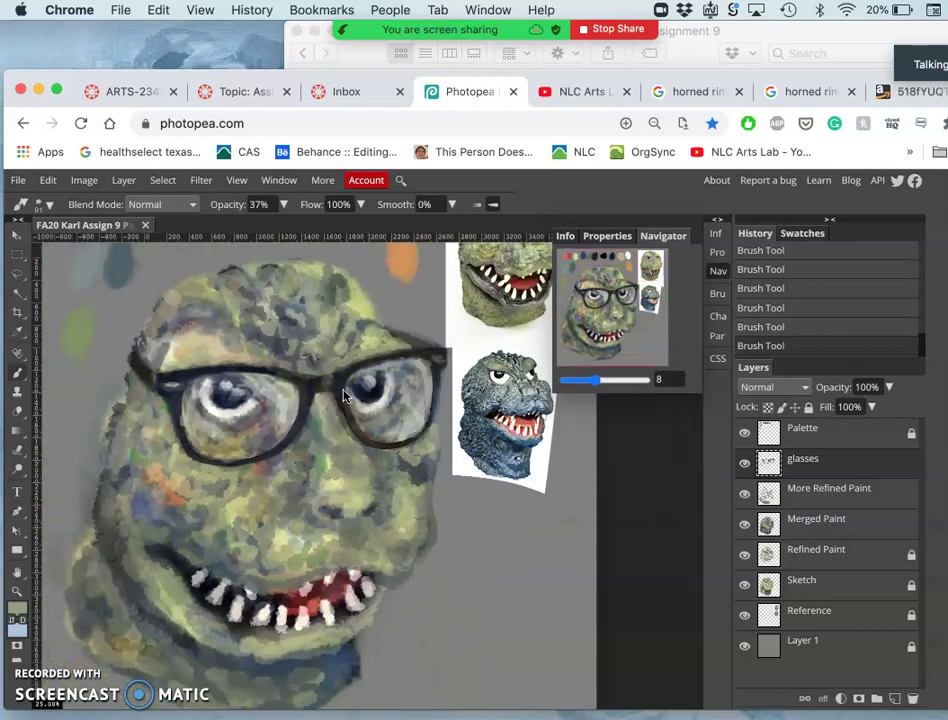
{"action": "left_click", "coordinate": [745, 464]}
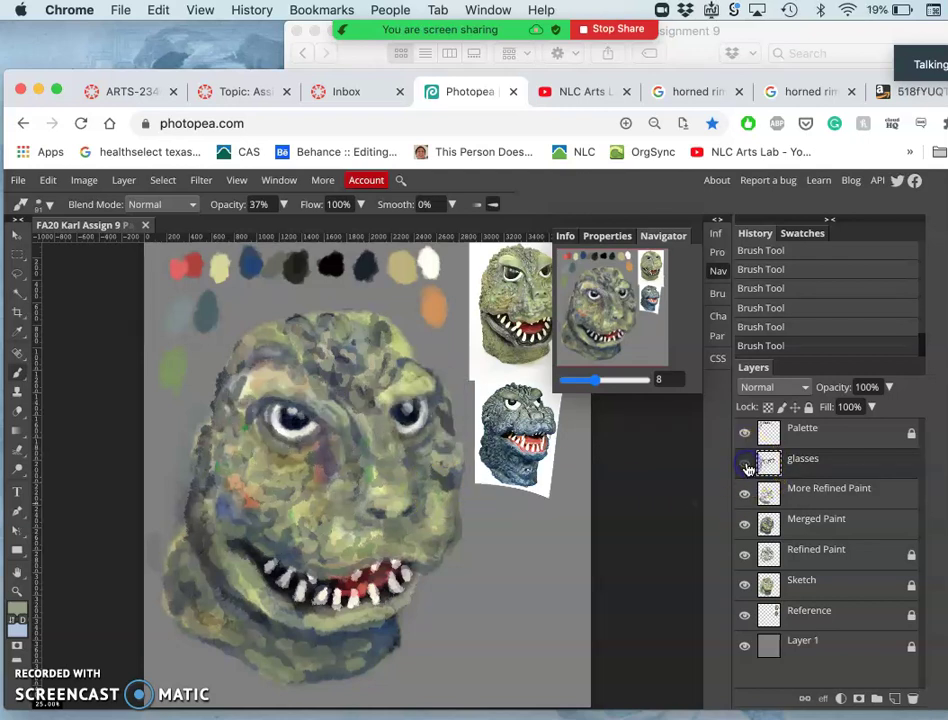
{"action": "left_click", "coordinate": [745, 464]}
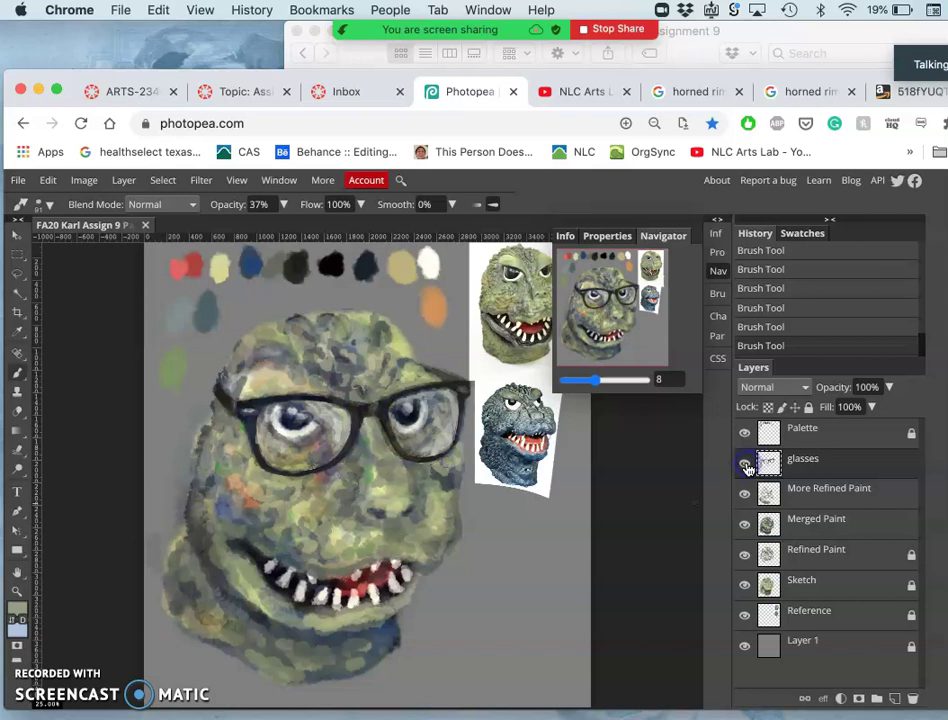
Switch the glasses layer off and on again to check how the retouched frame sits on the head.
{"action": "left_click", "coordinate": [745, 464]}
{"action": "left_click", "coordinate": [745, 464]}
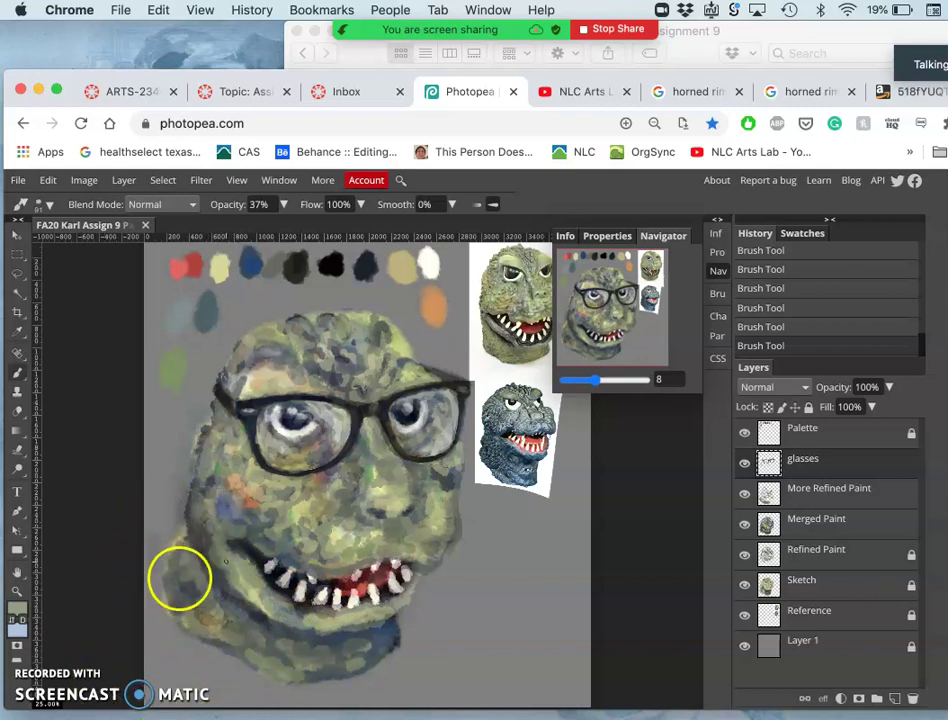
{"action": "left_click", "coordinate": [229, 567]}
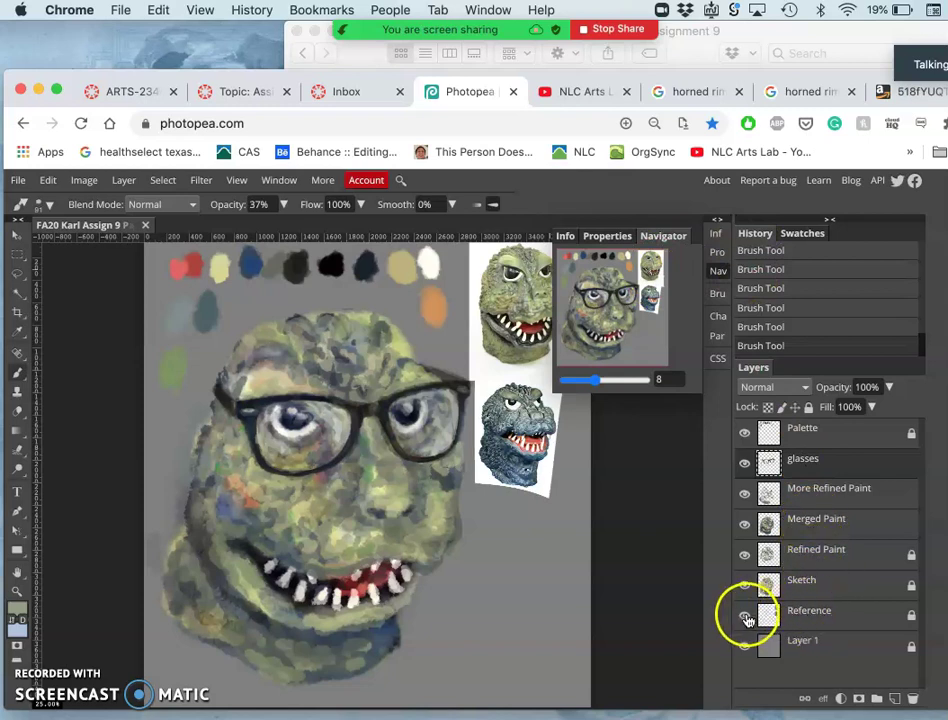
Hide the Reference and Palette layers, and unlock and delete the Palette layer.
{"action": "left_click", "coordinate": [745, 618]}
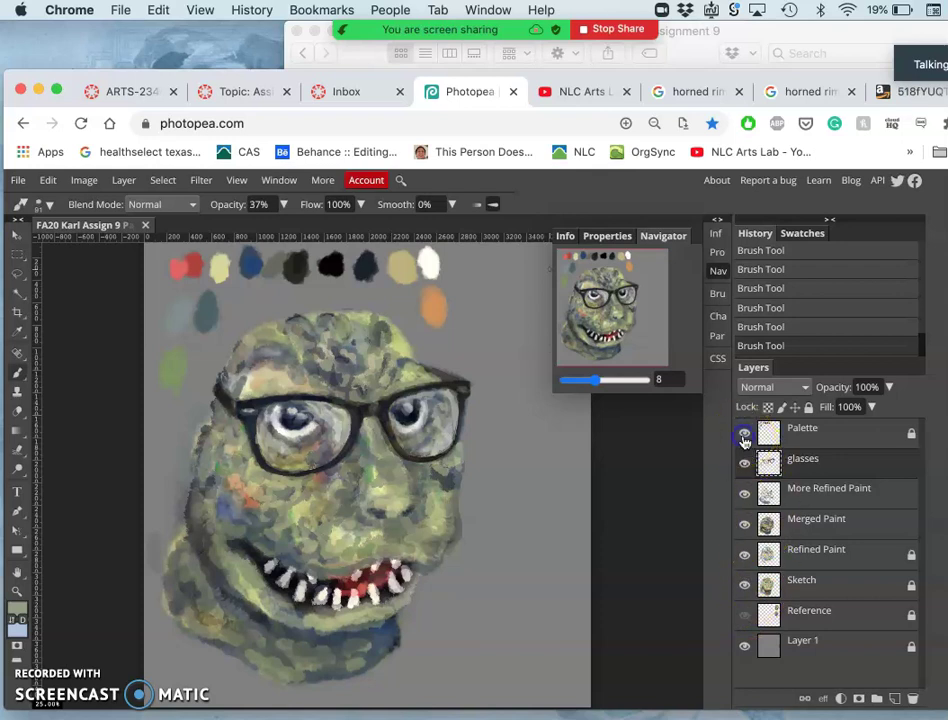
{"action": "left_click", "coordinate": [744, 432]}
{"action": "left_click", "coordinate": [815, 433]}
{"action": "left_click", "coordinate": [809, 408]}
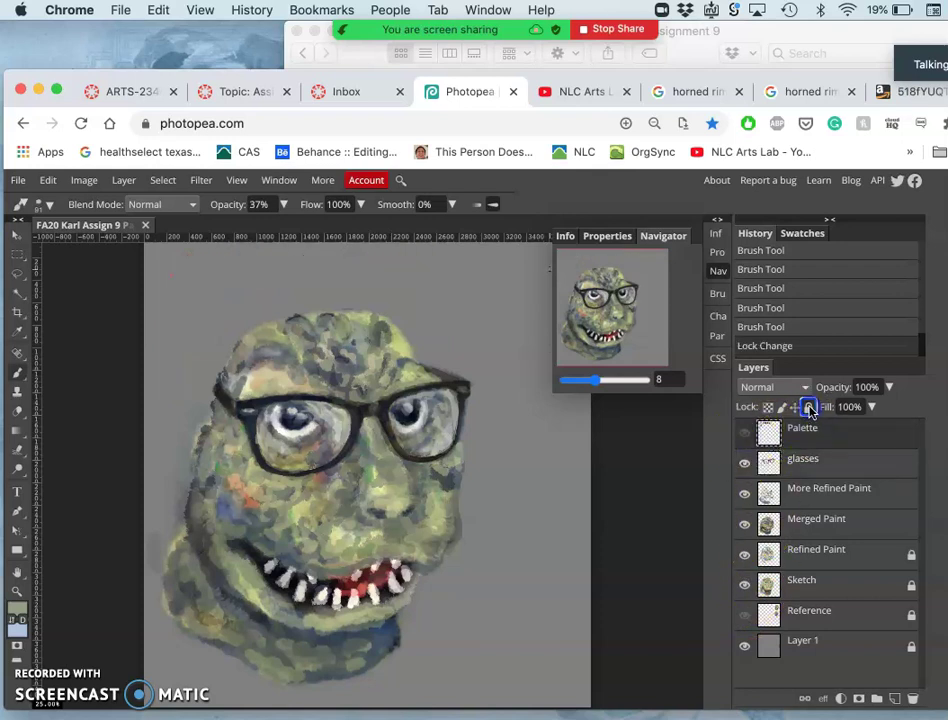
{"action": "key", "text": "Delete"}
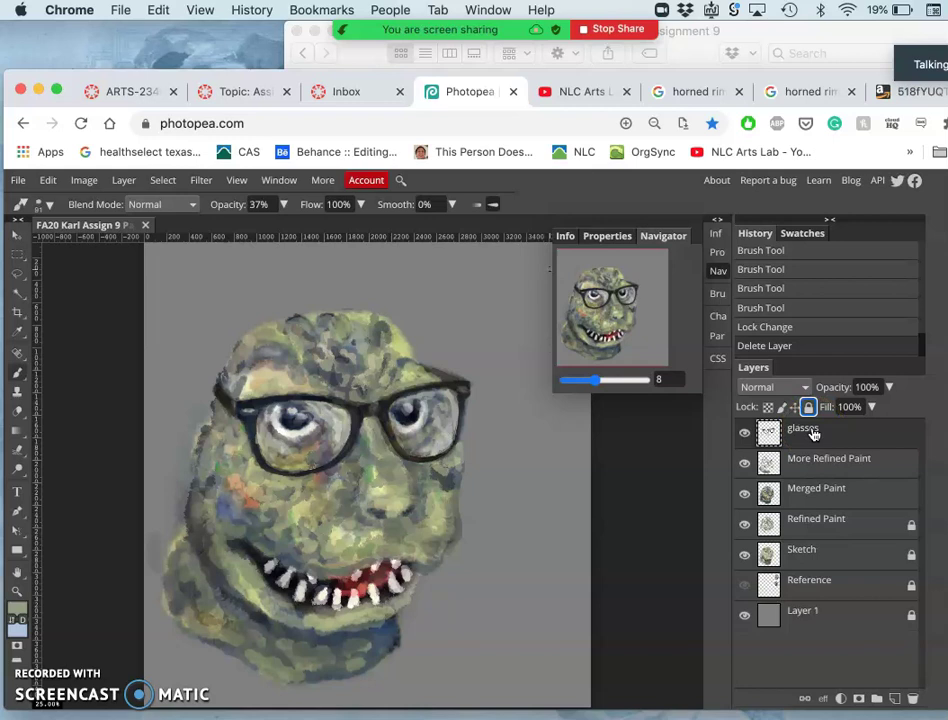
Unlock the hidden Reference layer and delete it from the document.
{"action": "left_click", "coordinate": [836, 582]}
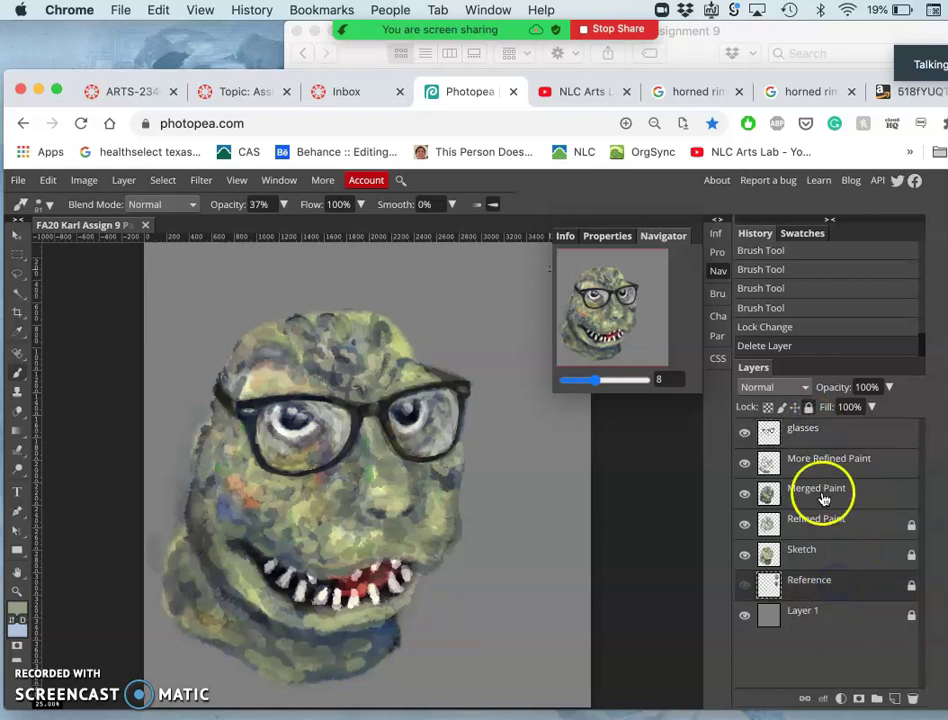
{"action": "left_click", "coordinate": [809, 408]}
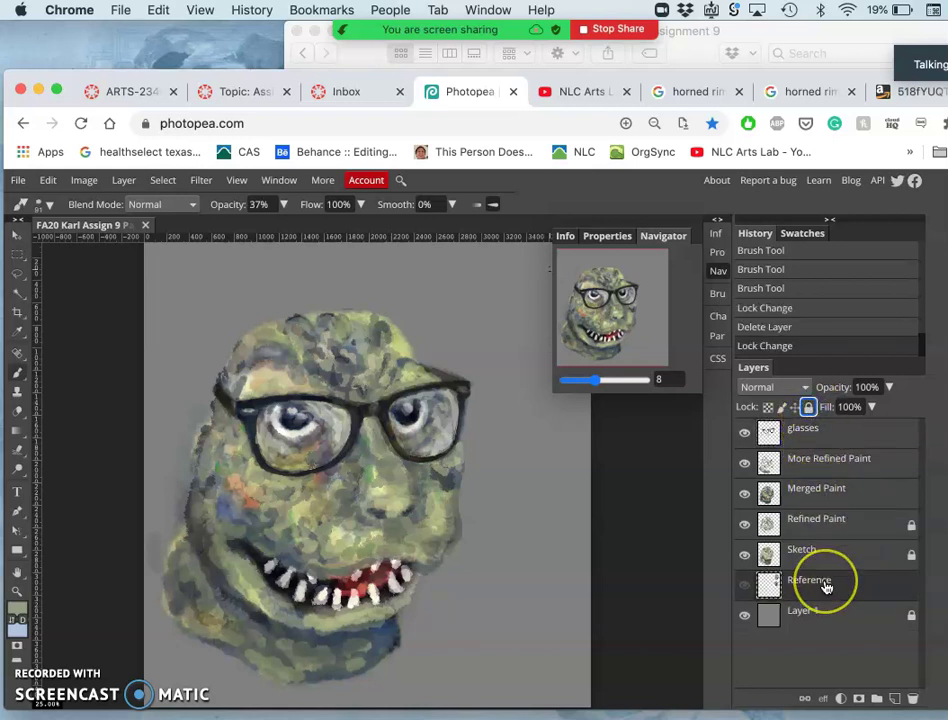
{"action": "key", "text": "Delete"}
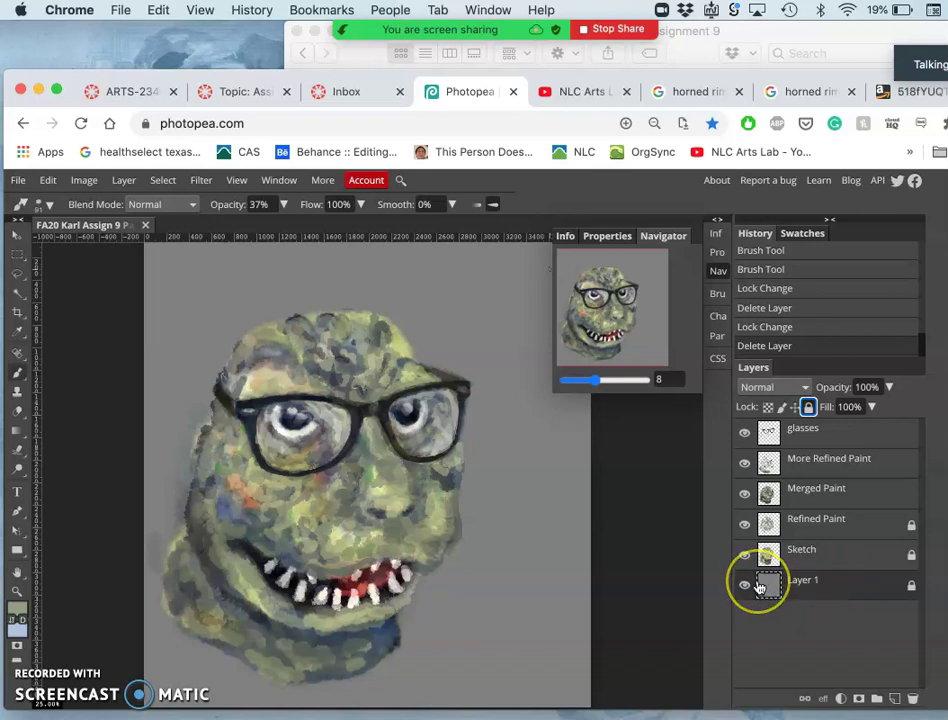